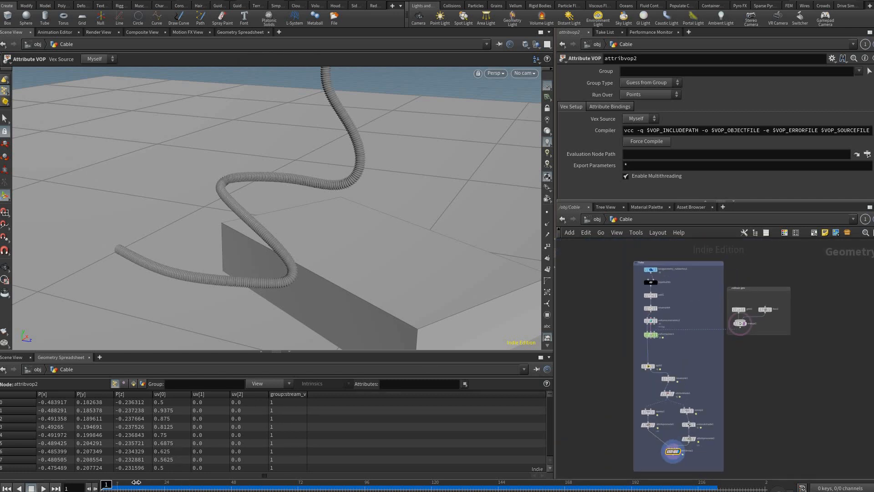
- Play the cable simulation and return to the first frame
key("Up")
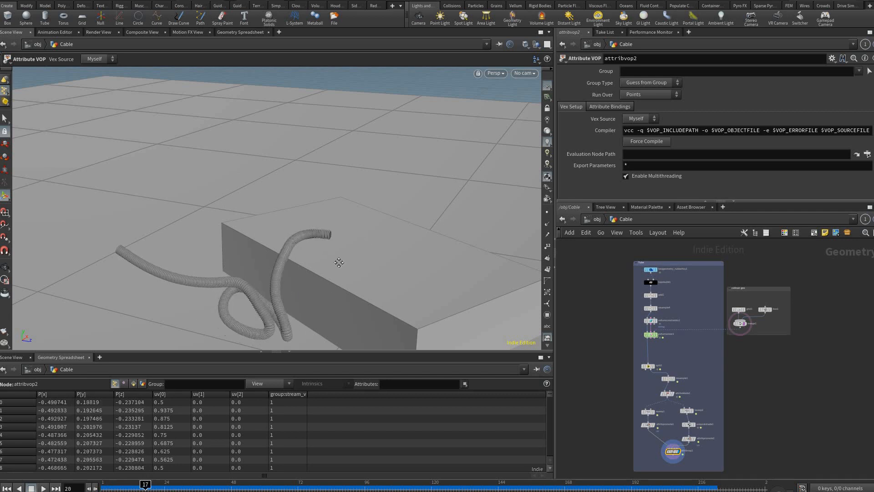
key("ctrl+Up")
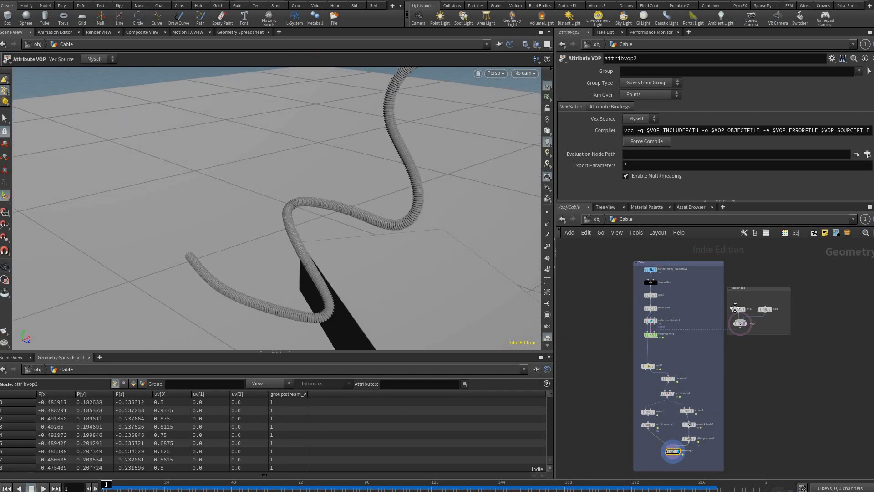
- Go up to the object level, hide the Cable object and add a new Geometry object beside it
key("u")
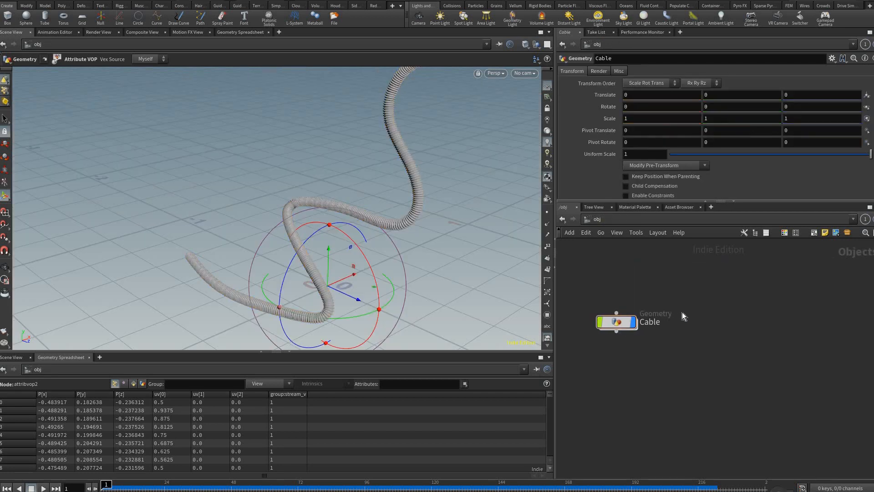
key("r")
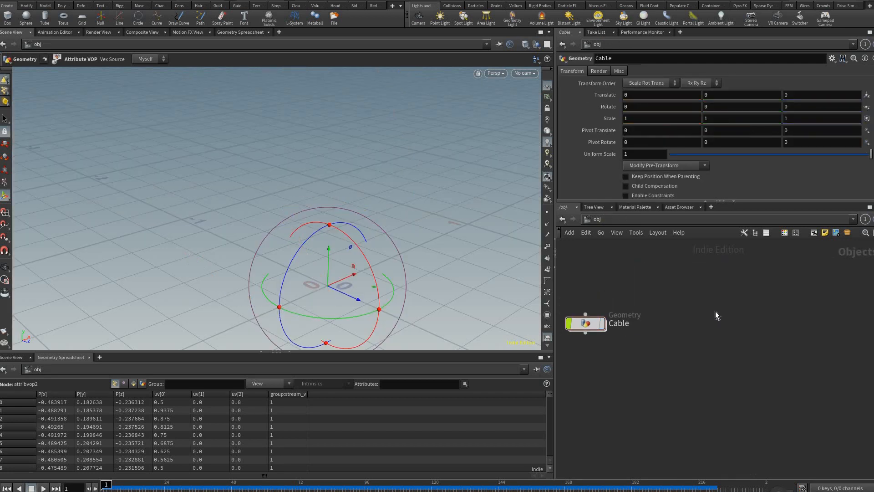
key("Tab")
type("geo")
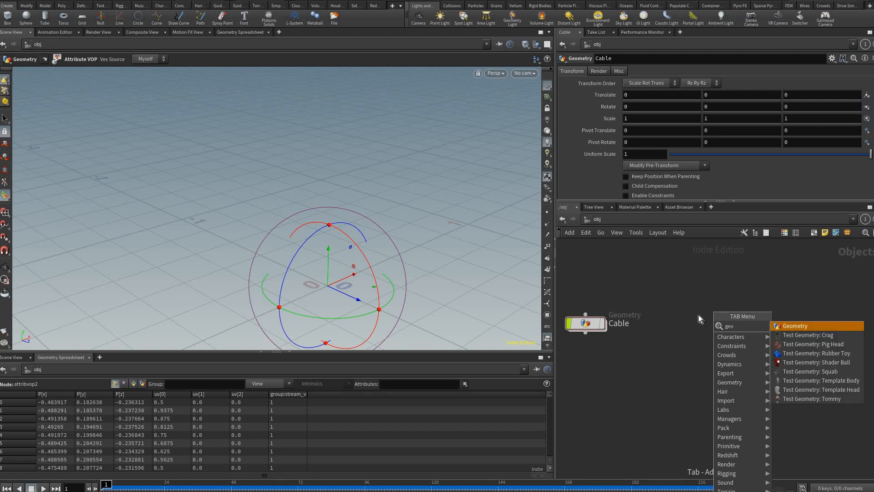
key("Return")
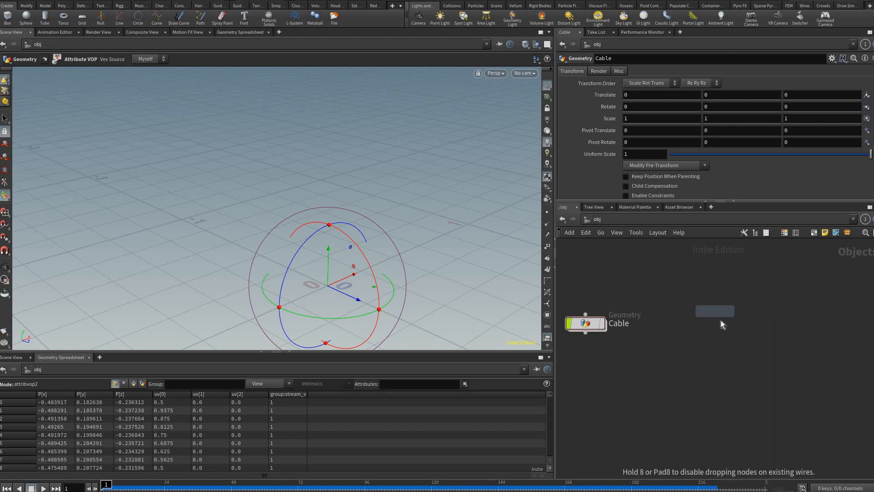
left_click(720, 326)
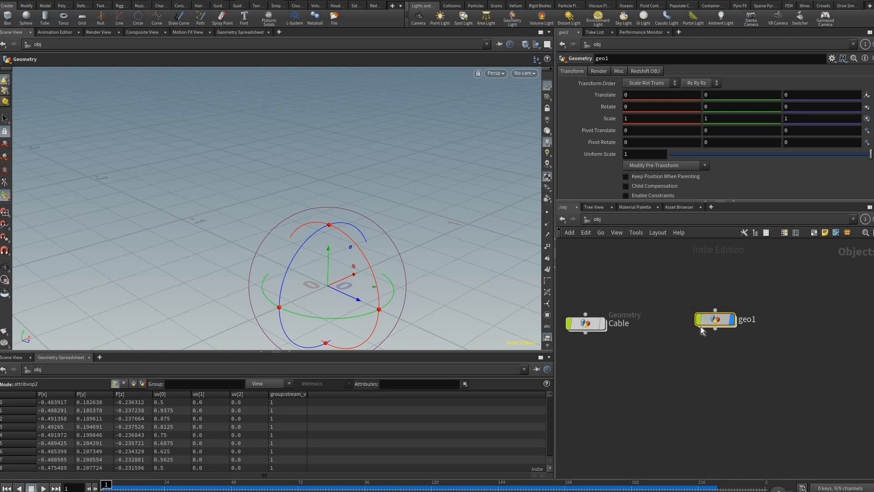
- Add a Rubber Toy test geometry node inside the new geometry object
double_click(704, 324)
key("Tab")
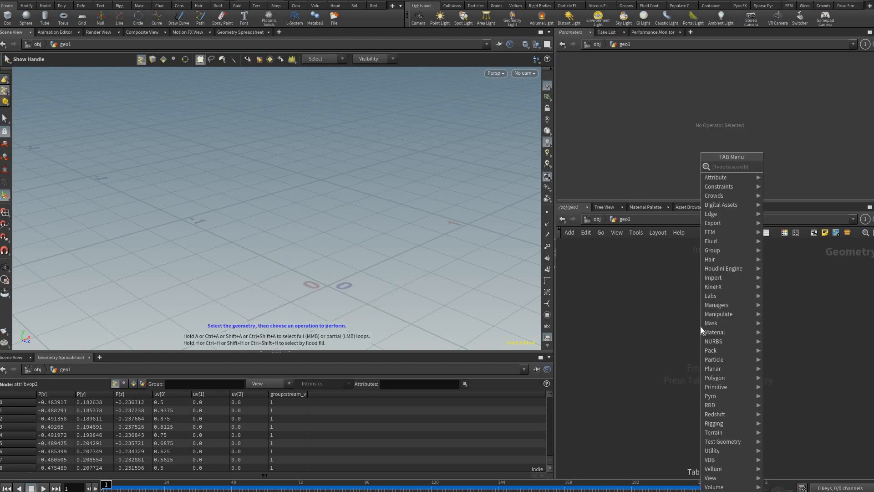
type("test")
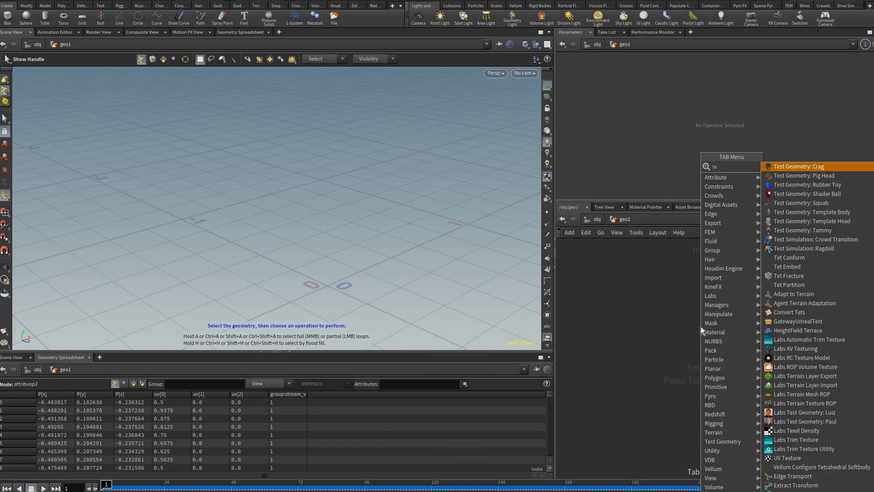
key("Down")
key("Down")
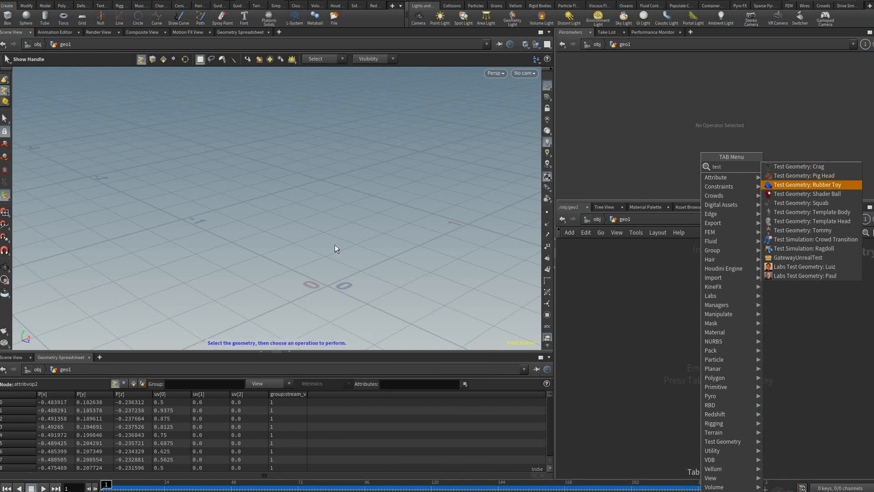
key("Return")
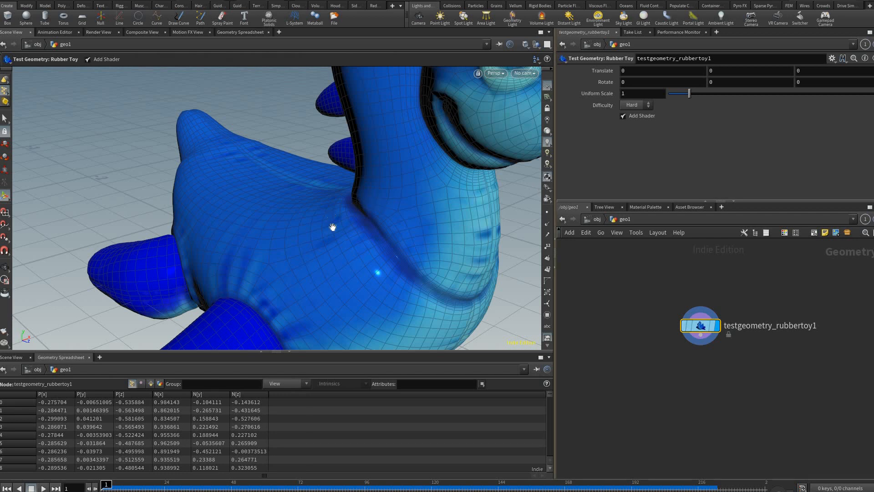
- Add a TopoBuild node below the rubber toy and connect the toy to its second input
key("Escape")
left_click_drag(394, 191, 428, 243)
left_click_drag(526, 201, 415, 210)
mouse_move(337, 227)
left_mouse_down()
mouse_move(358, 229)
mouse_move(339, 231)
mouse_move(346, 228)
left_mouse_up()
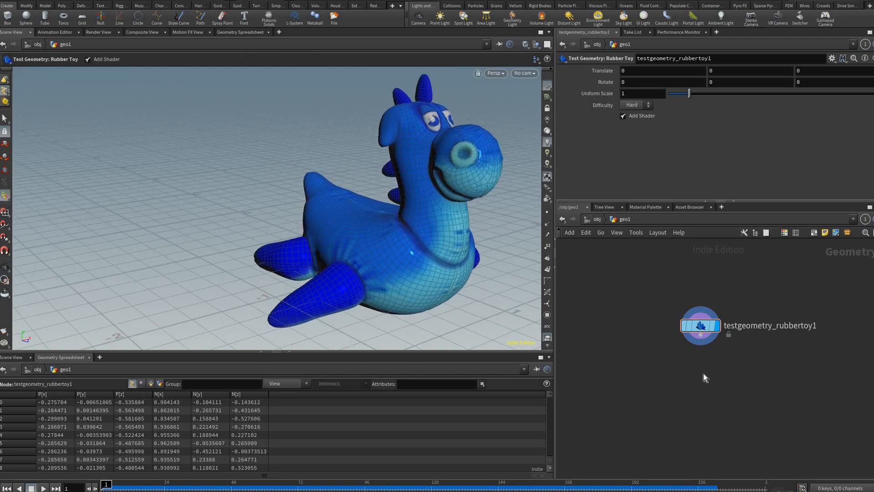
key("Tab")
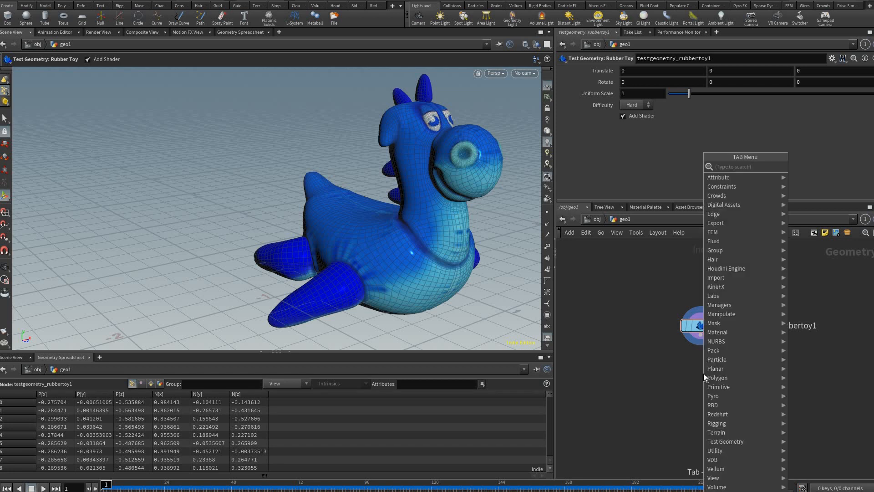
type("topo")
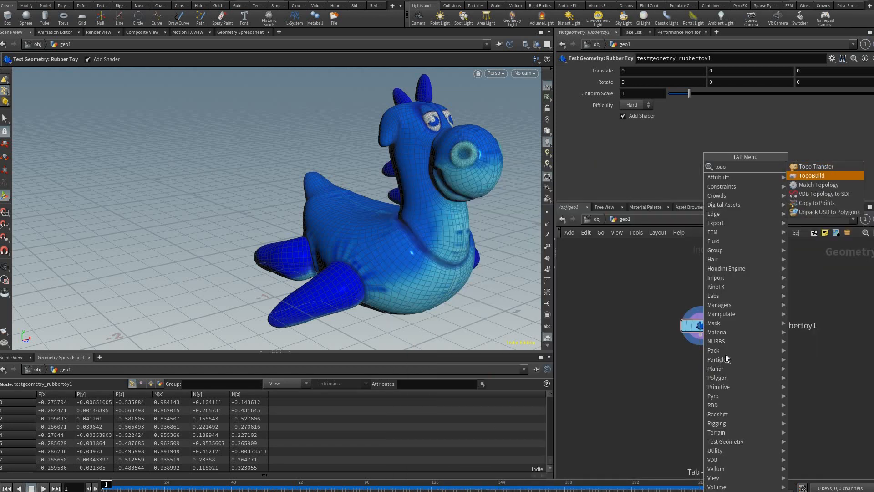
key("Return")
left_click(703, 374)
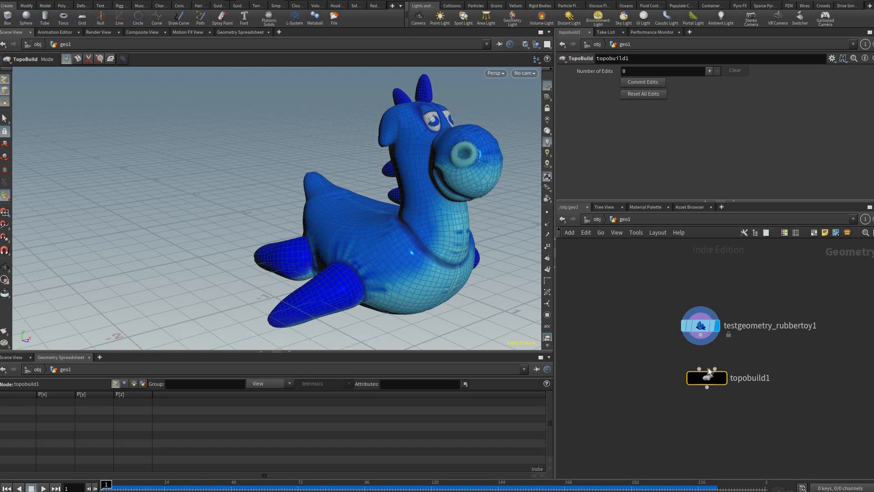
left_click_drag(714, 375, 724, 373)
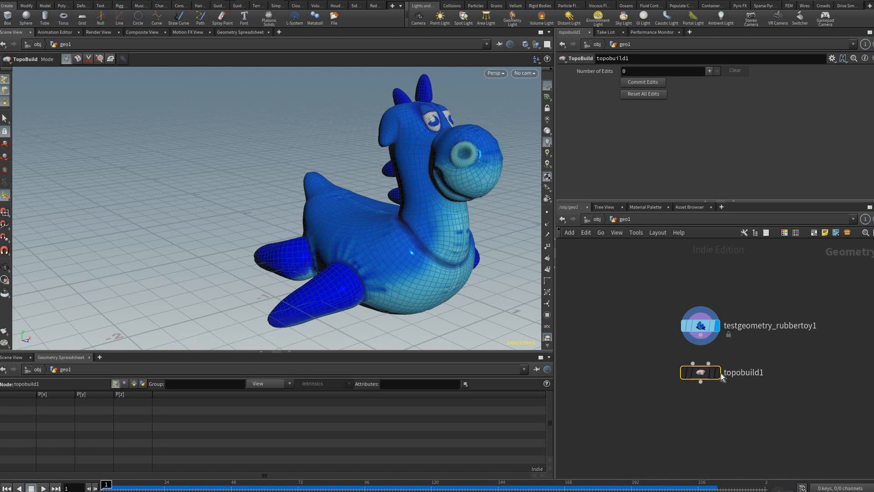
left_click_drag(701, 335, 708, 363)
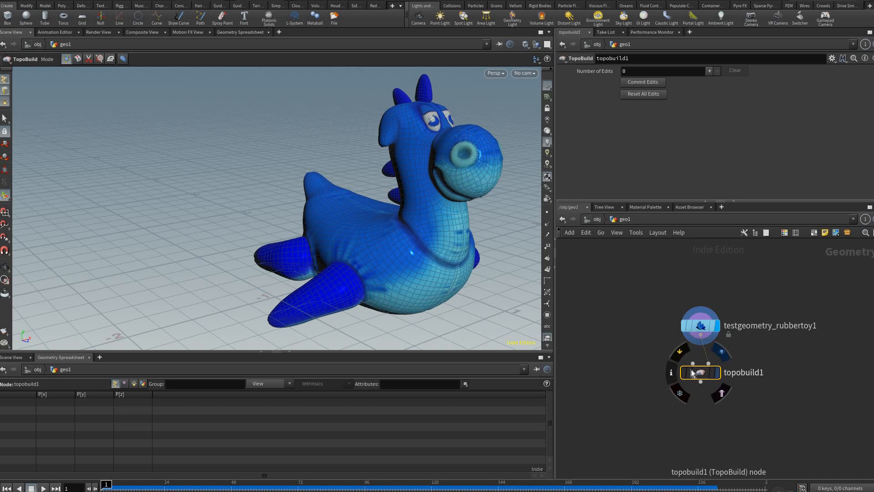
- Display the TopoBuild node and show the rubber toy as a template
left_click(717, 374)
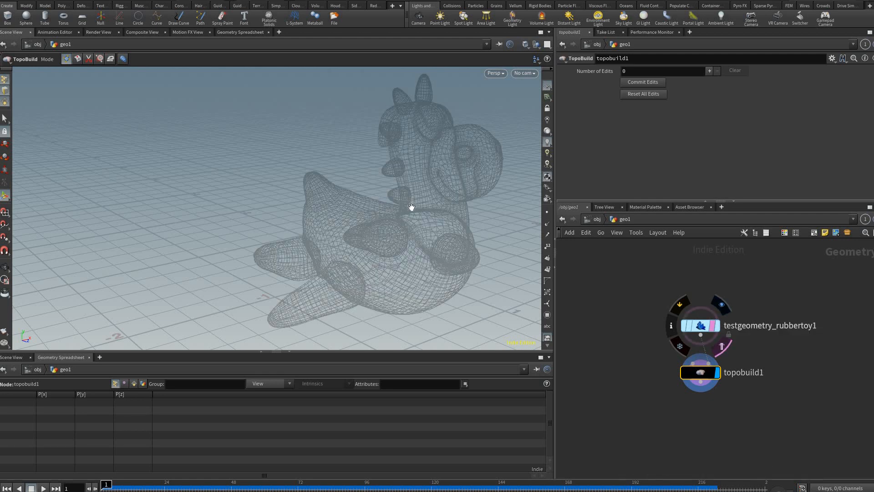
key("Escape")
left_click_drag(353, 196, 433, 157)
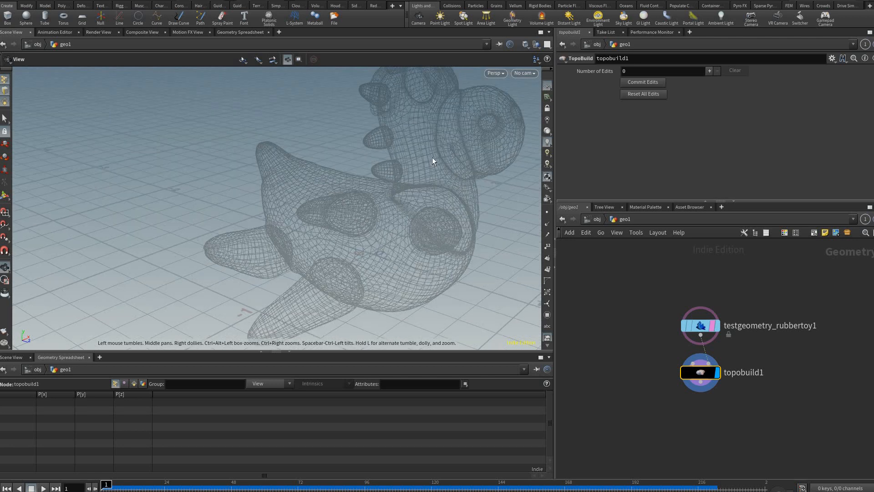
key("Return")
left_click_drag(246, 128, 228, 117, "alt")
- Set Template Model Geometry to draw as Smooth Shaded in the display options, and toggle the rubber toy's template flag off and on
key("d")
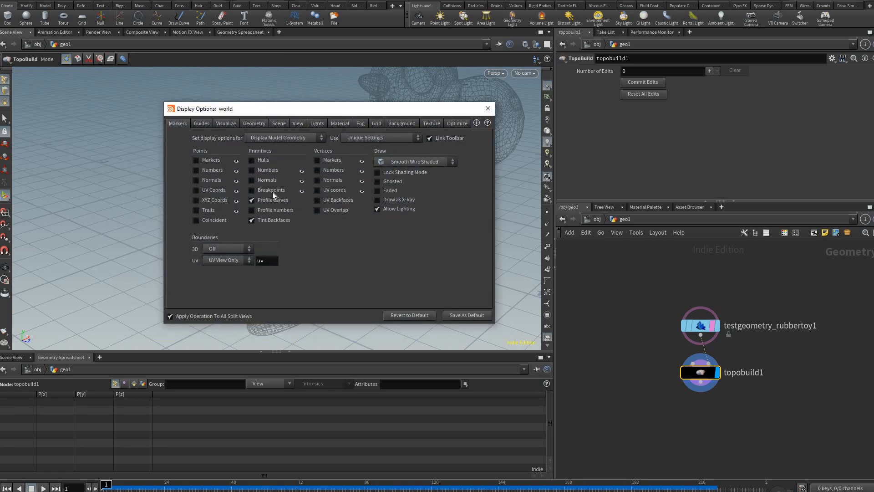
left_click(283, 138)
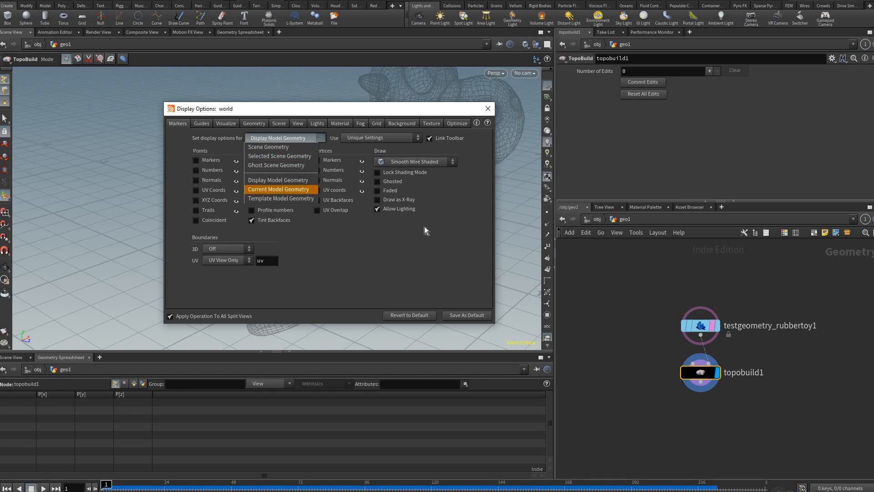
key("Return")
left_click(410, 162)
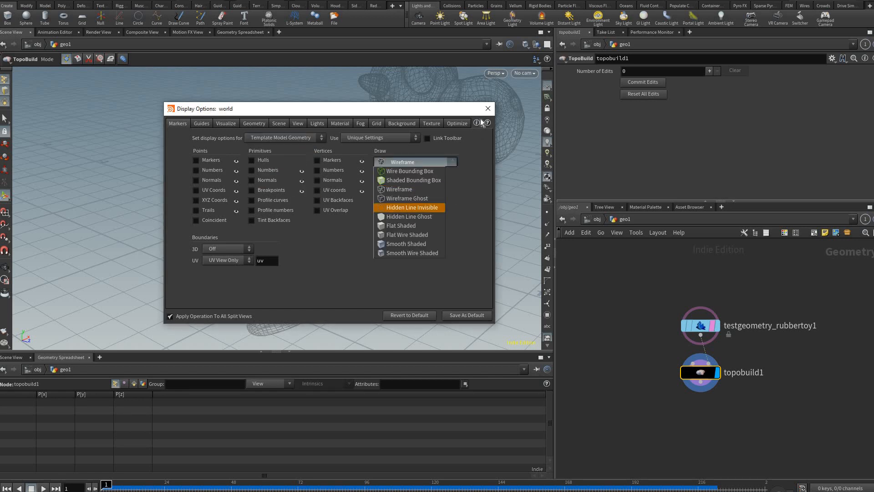
key("Return")
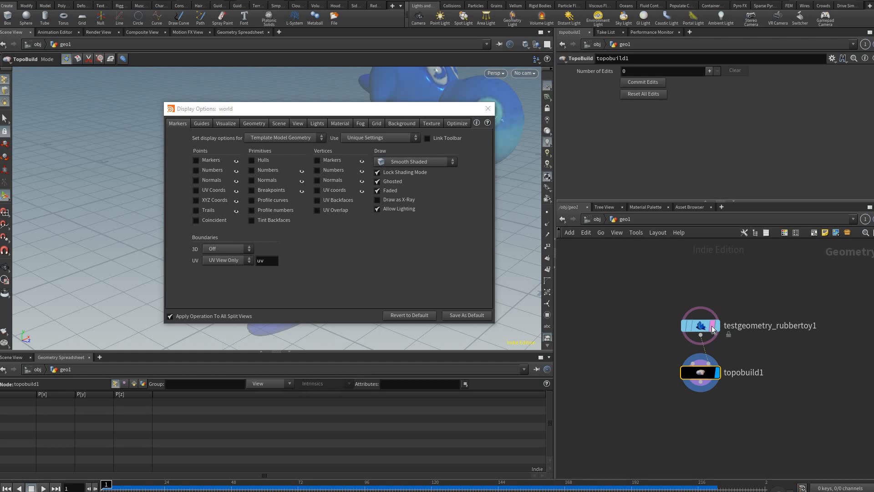
left_click(487, 108)
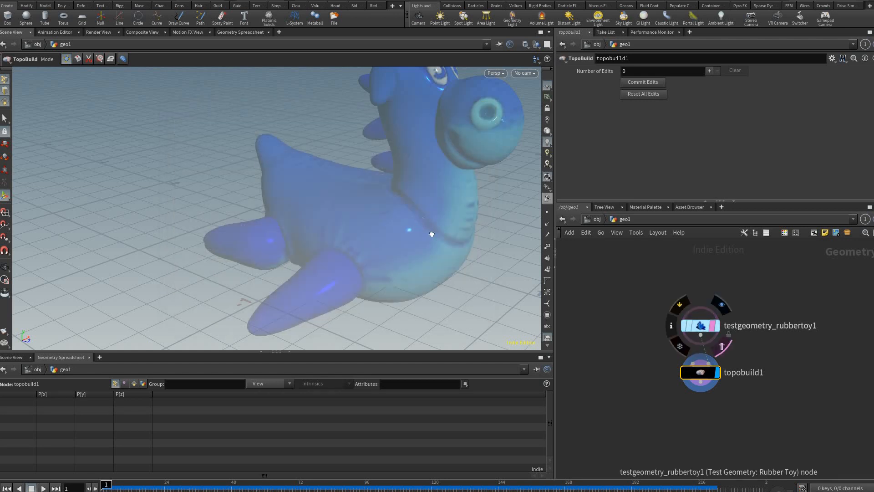
left_click(720, 346)
left_click(721, 347)
left_click_drag(387, 236, 363, 213)
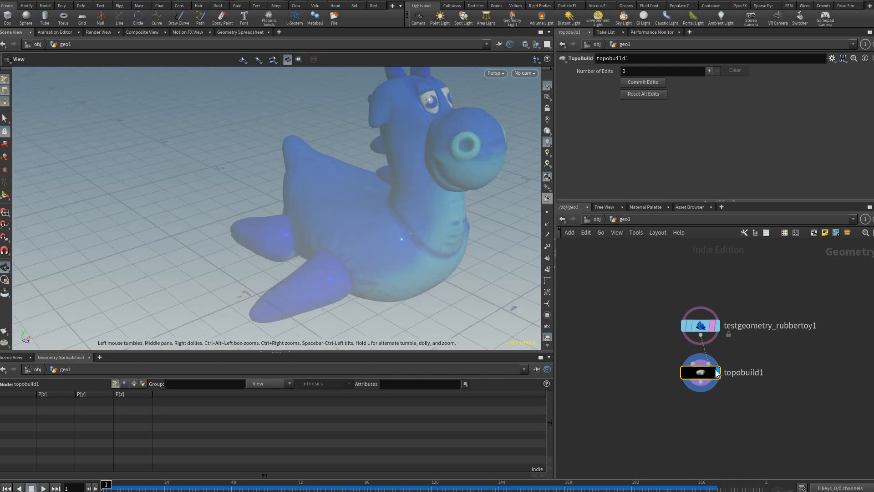
- With TopoBuild, place a chain of points on the toy's surface from one front flipper over the neck to the other side
key("Return")
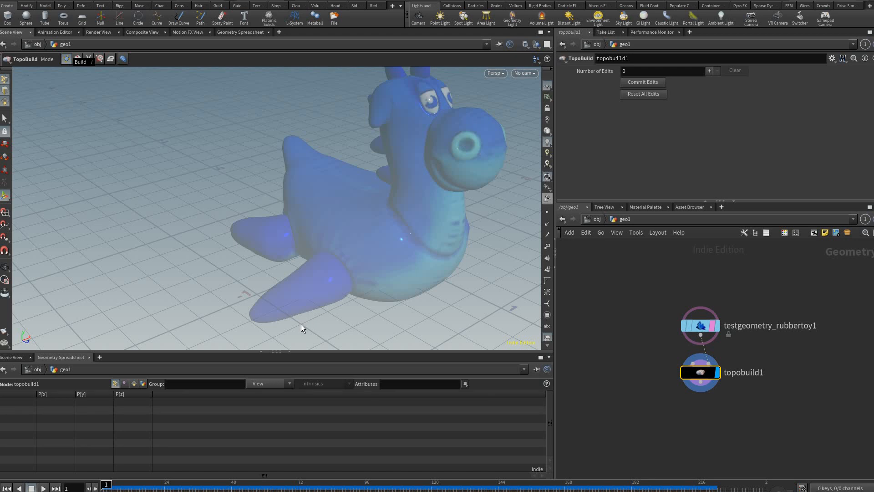
left_click_drag(301, 324, 337, 301, "alt")
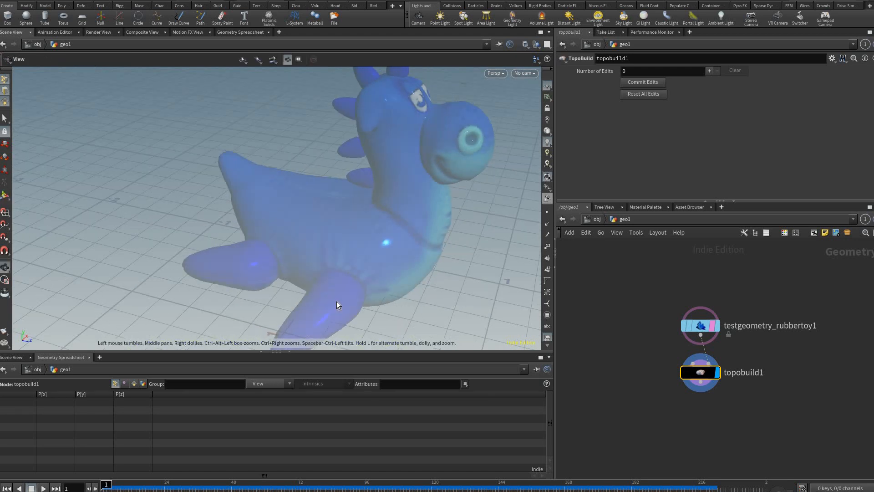
left_click(313, 241)
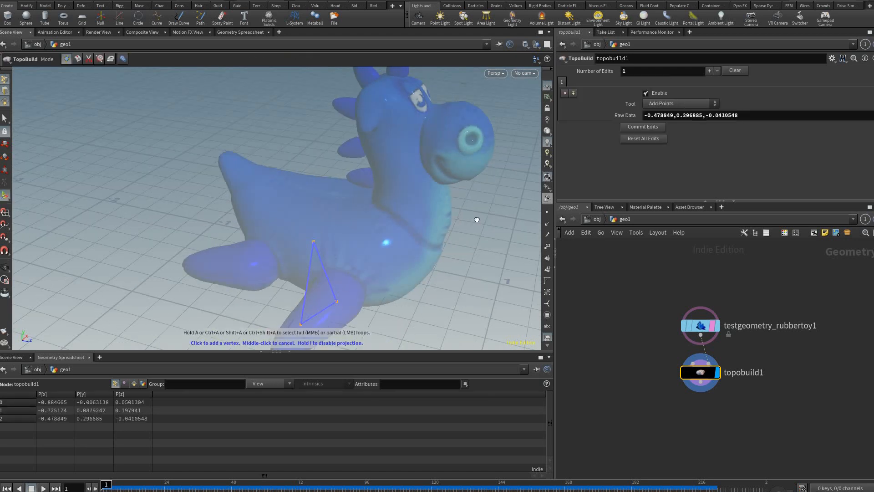
left_click(336, 224)
left_click(333, 201)
left_click(386, 200)
left_click_drag(288, 149, 252, 93, "alt")
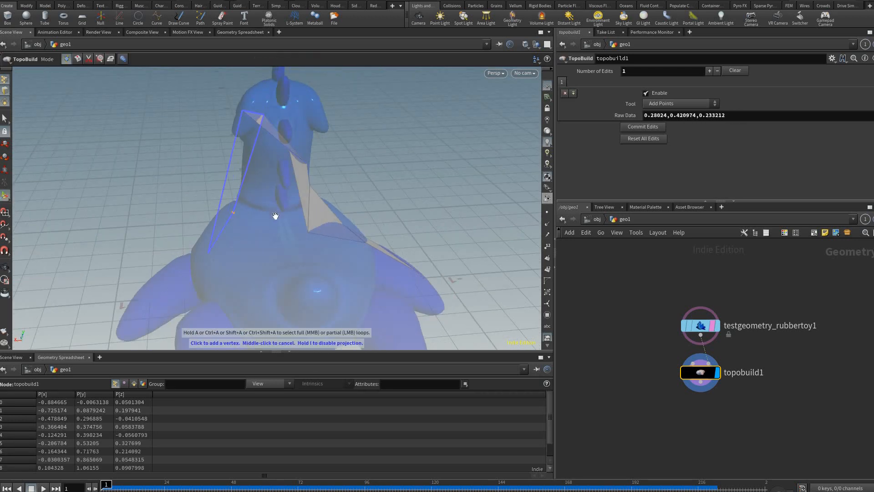
left_click_drag(256, 256, 257, 259, "alt")
middle_click_drag(270, 258, 340, 225, "alt")
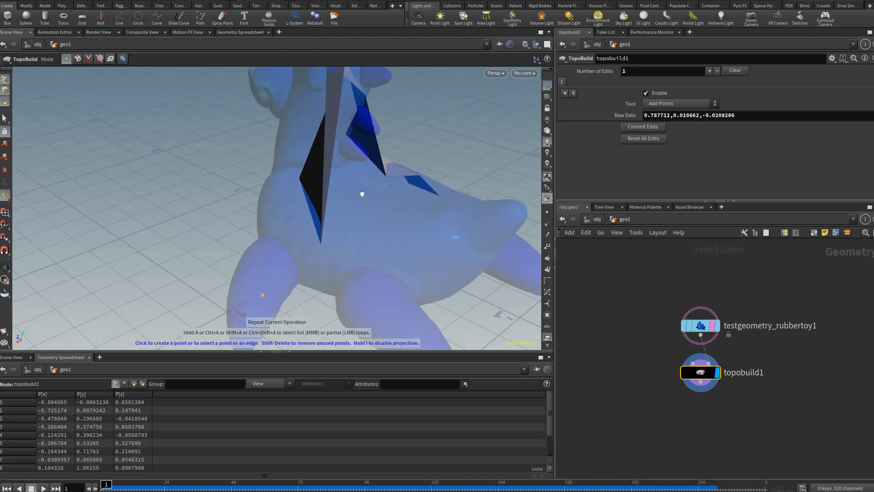
left_click_drag(378, 119, 273, 217, "alt")
key("Return")
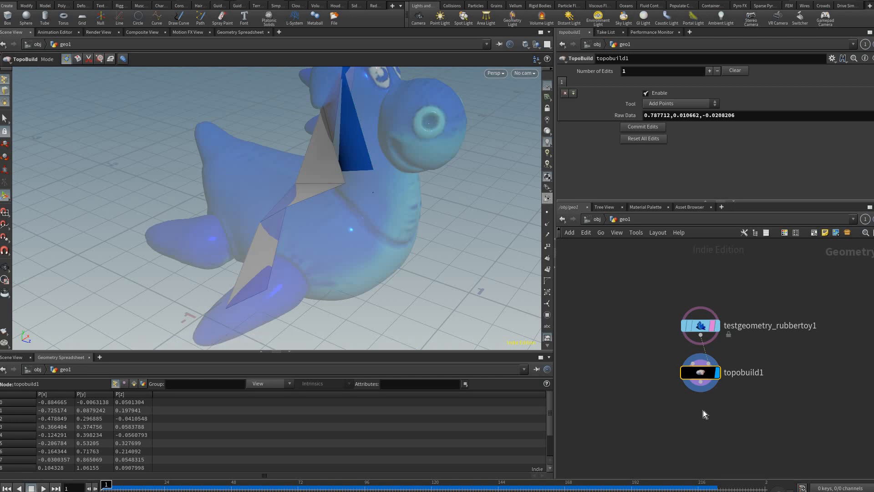
- Connect an Add node to TopoBuild, display it, and have it keep only the points and join all of them into a polyline by group
key("Tab")
type("add")
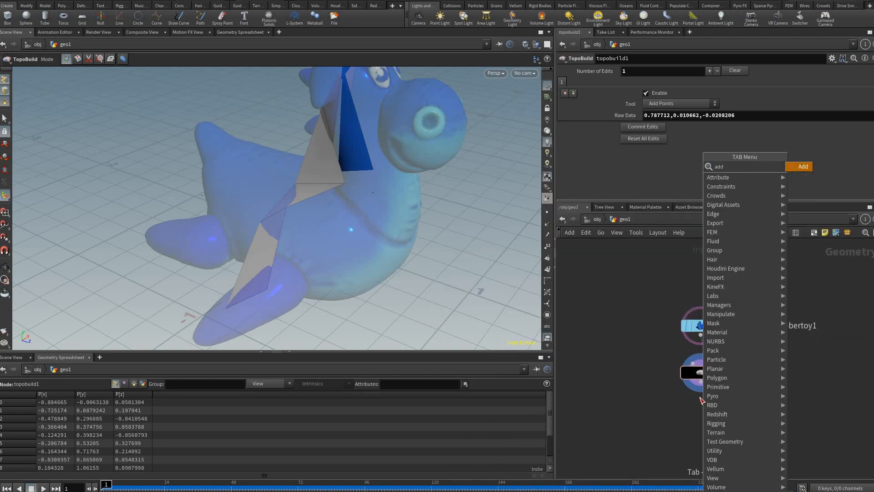
key("Return")
left_click(728, 408)
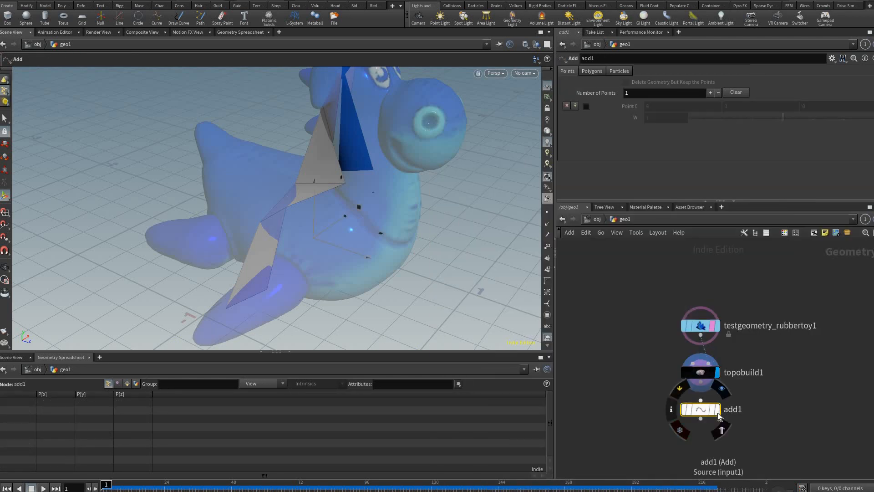
left_click(717, 409)
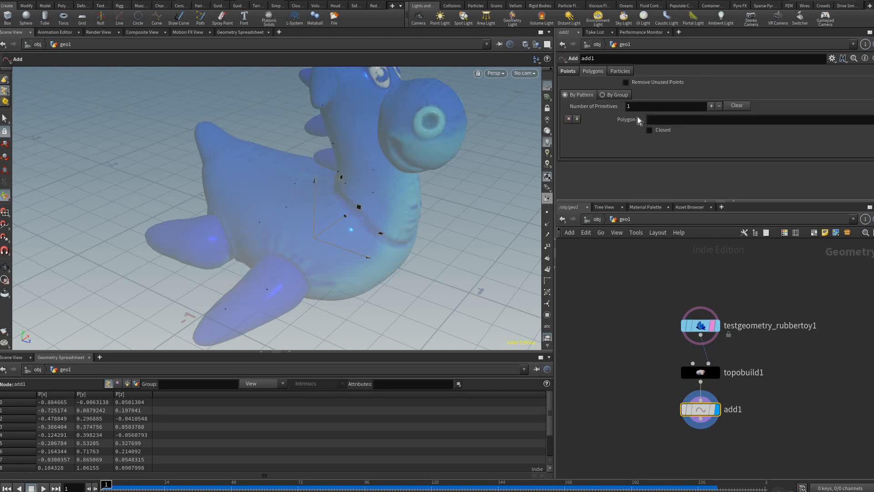
left_click(613, 95)
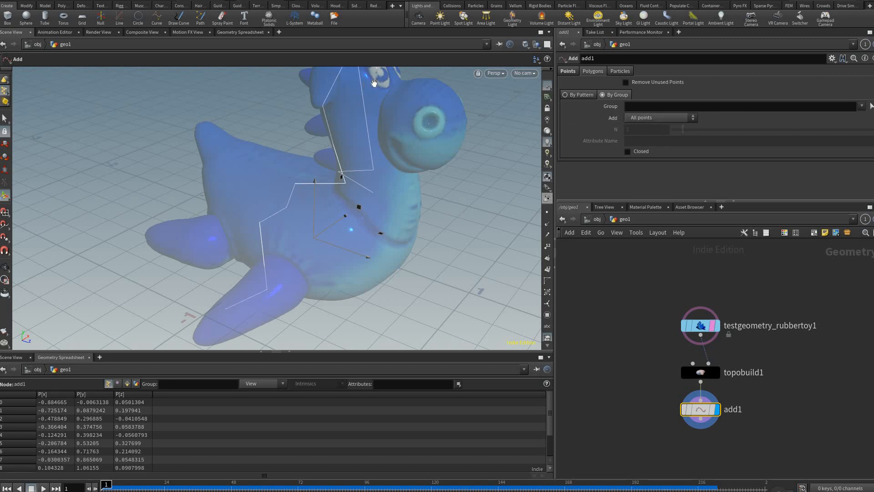
- Move the rubber toy node aside and turn off its template display so that only the curve shows
left_click_drag(482, 202, 634, 208, "alt")
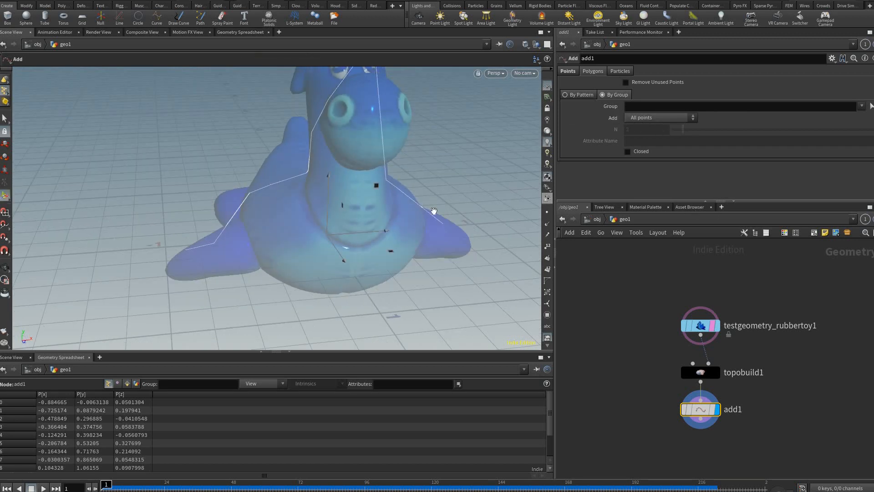
left_click_drag(434, 210, 682, 314)
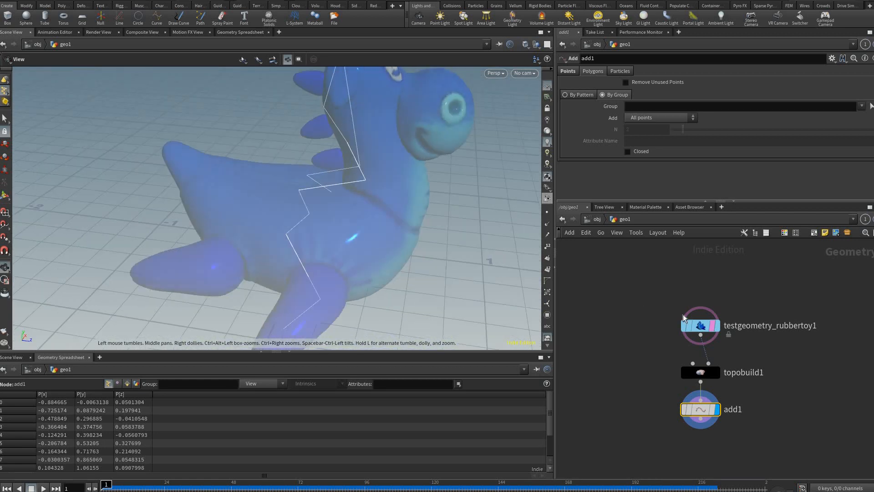
left_click_drag(417, 164, 413, 196)
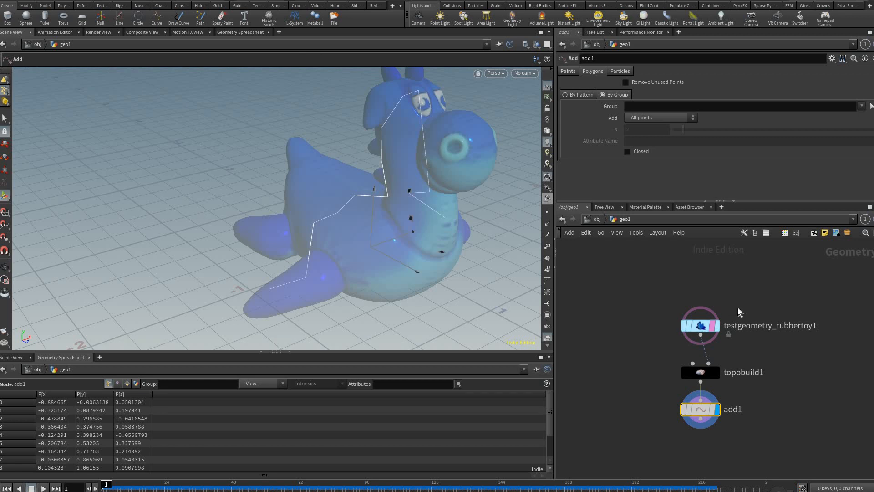
left_click_drag(701, 325, 730, 306)
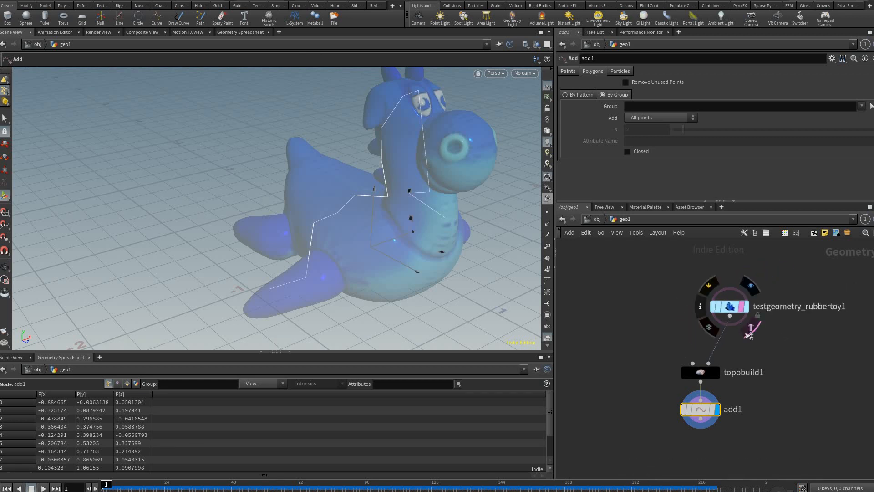
left_click(750, 332)
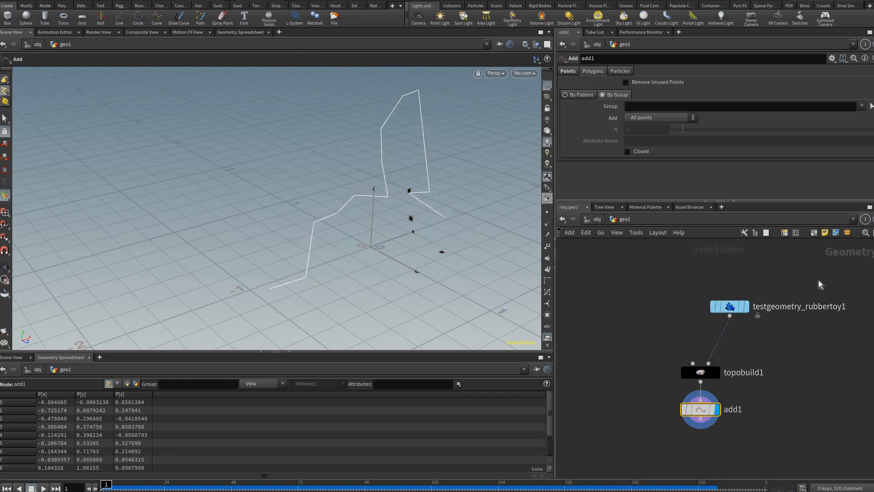
- Try cutting the rubber toy's connection to topobuild1, and reconnect it to the same input
key("y")
mouse_move(745, 334)
left_mouse_down()
mouse_move(710, 326)
mouse_move(785, 291)
left_mouse_up()
left_click_drag(376, 232, 350, 268, "alt")
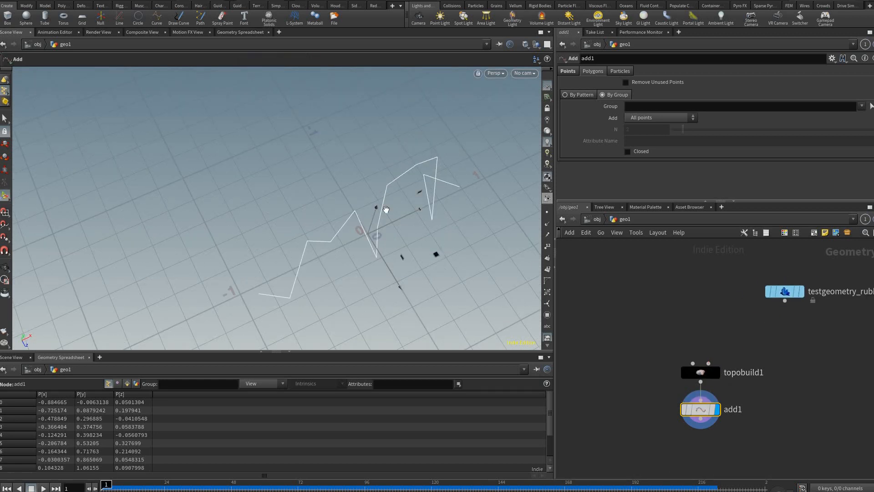
left_click_drag(751, 335, 768, 350)
left_click(727, 311)
left_click(705, 262)
left_click_drag(785, 292, 761, 317)
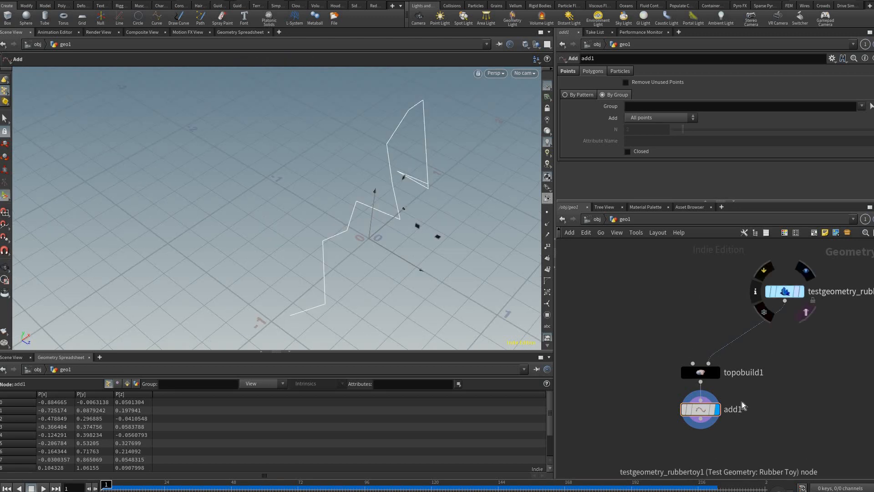
- Append a Resample node to add1 and display it
middle_click_drag(740, 400, 758, 307)
left_click_drag(369, 176, 460, 182, "alt")
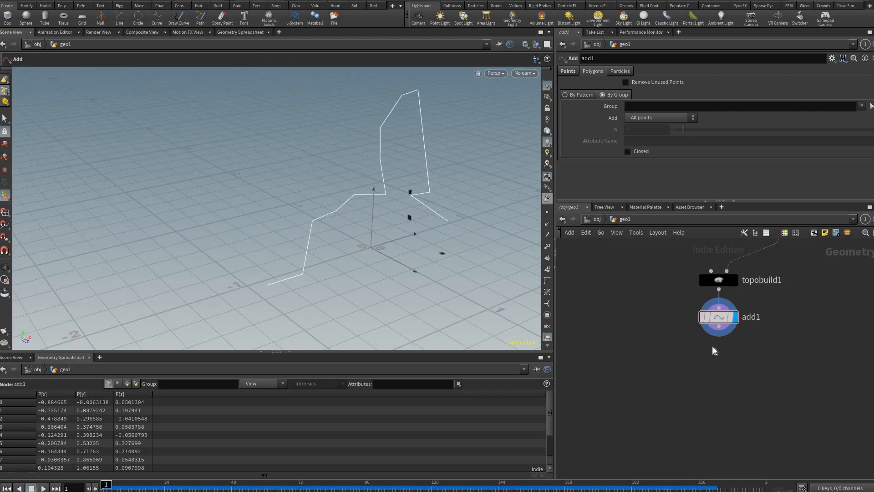
key("Tab")
type("resam")
key("Return")
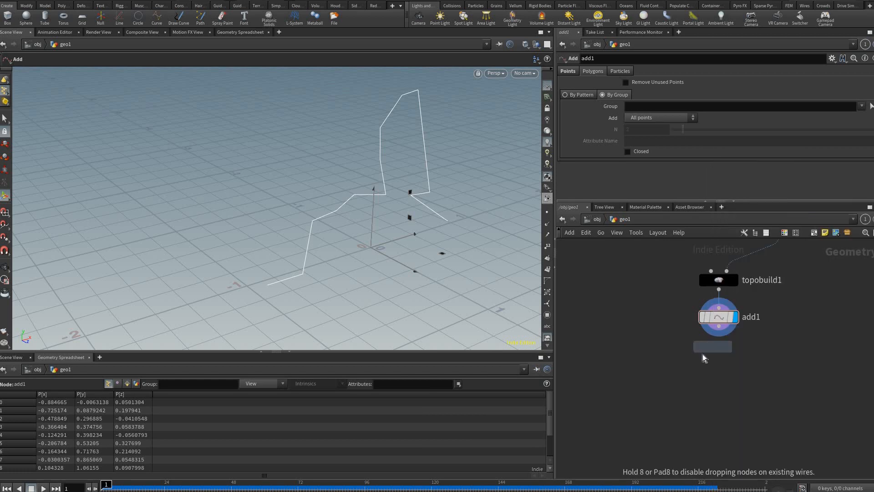
left_click(725, 359)
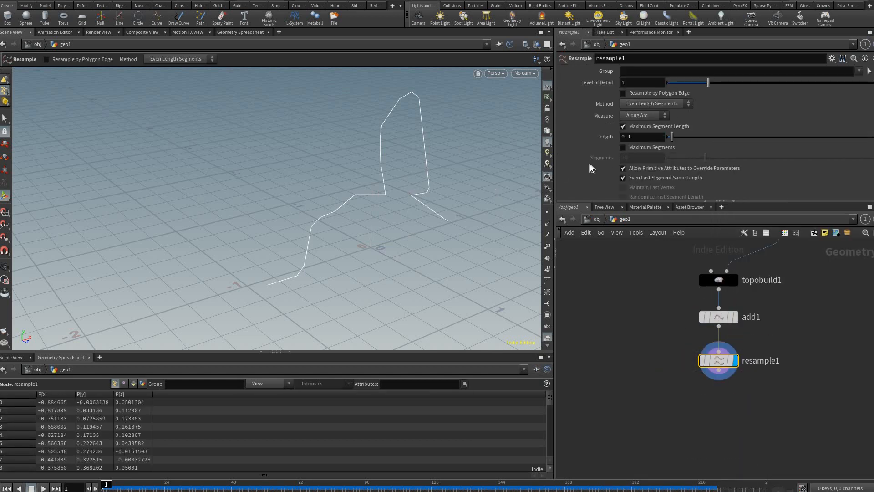
- Have the Resample node treat polygons as Subdivision Curves
scroll(578, 161, "down", 3)
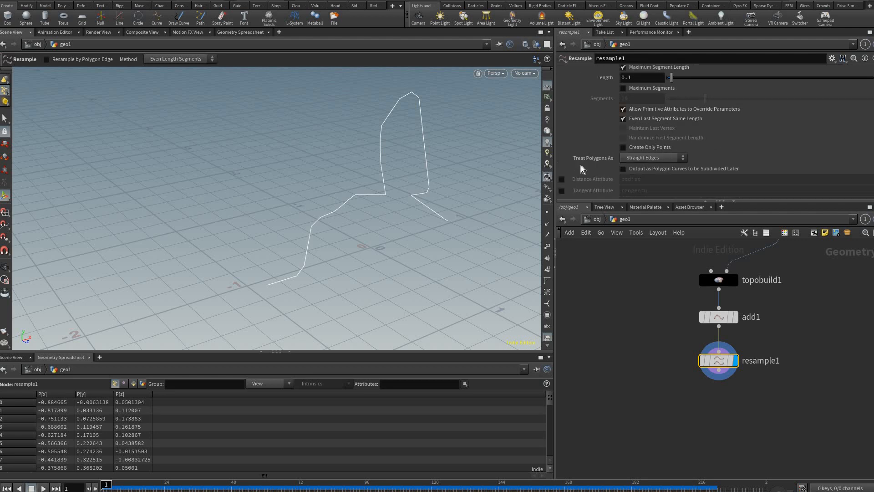
scroll(637, 164, "down", 1)
scroll(639, 166, "up", 1)
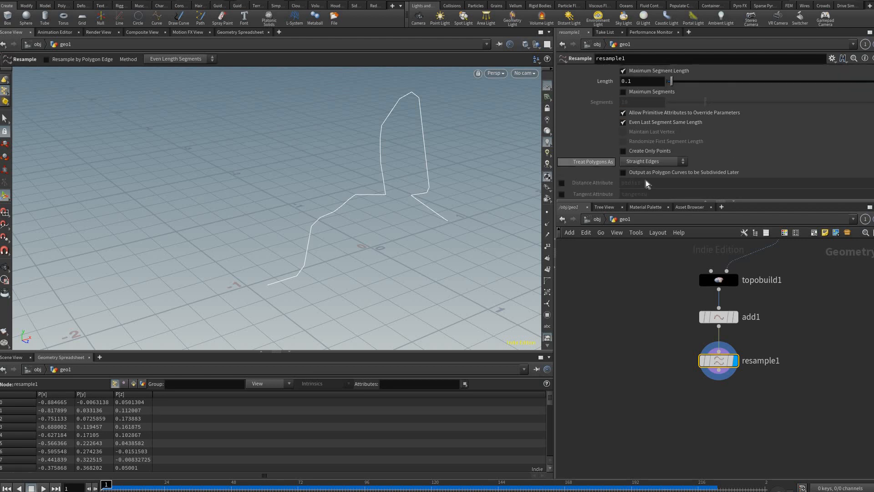
left_click(646, 161)
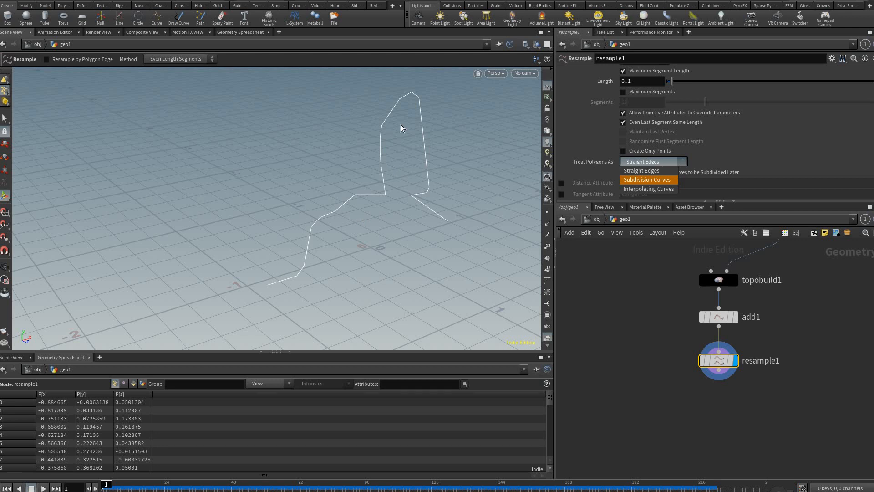
left_click(646, 180)
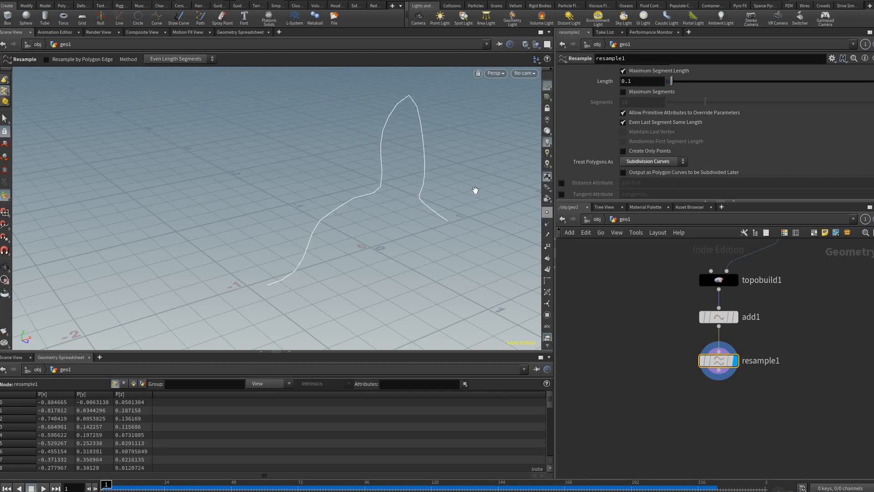
- Set the Resample node's maximum segment length to 0.05
left_click(637, 81)
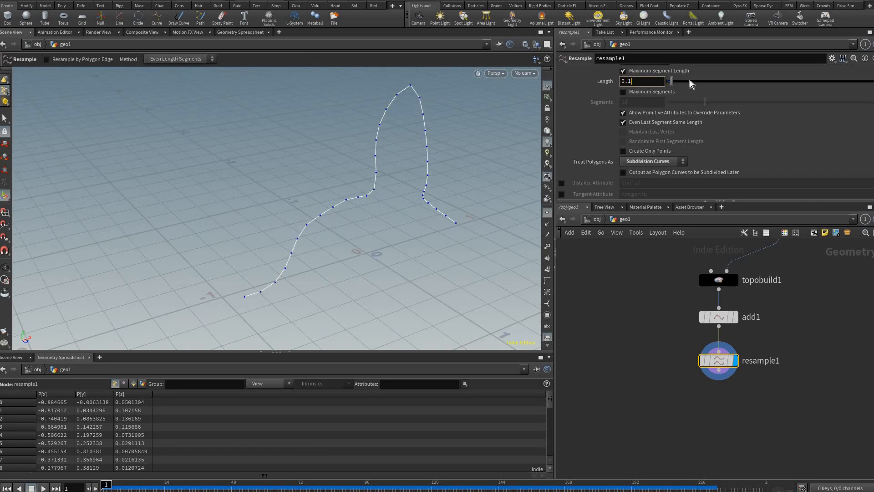
key("BackSpace")
type("05")
key("Return")
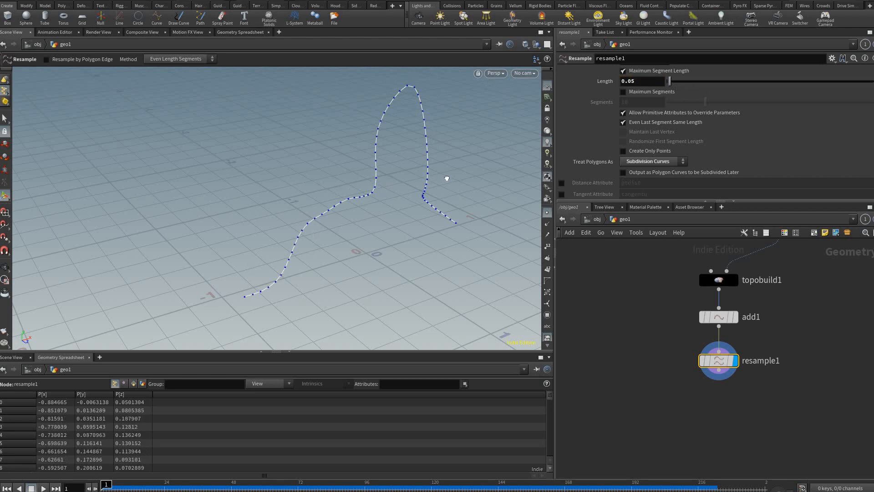
key("Escape")
left_click_drag(366, 184, 412, 262)
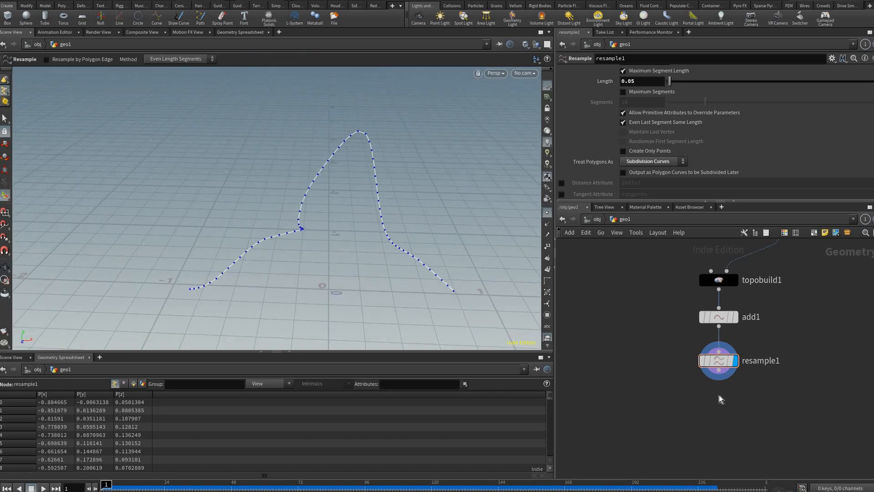
- Add a Vellum Constraints node below resample1 and connect the resampled curve to its first input
key("Tab")
type("vell cons")
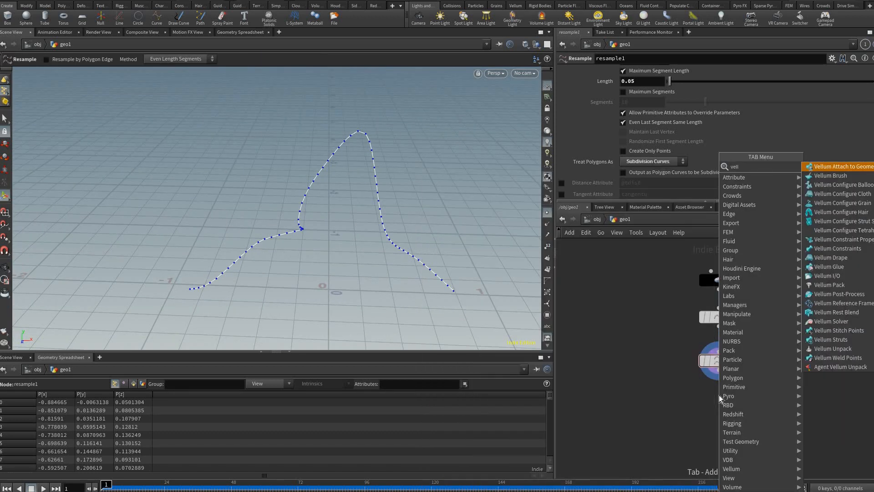
key("Return")
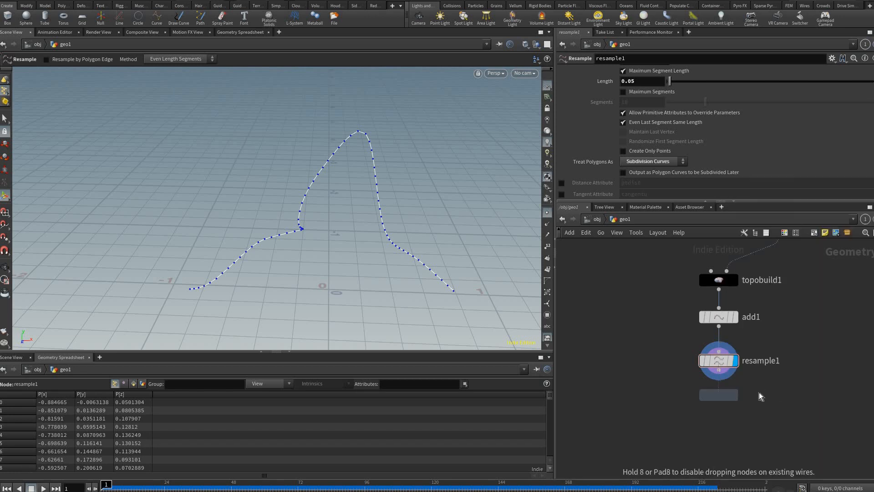
left_click(757, 397)
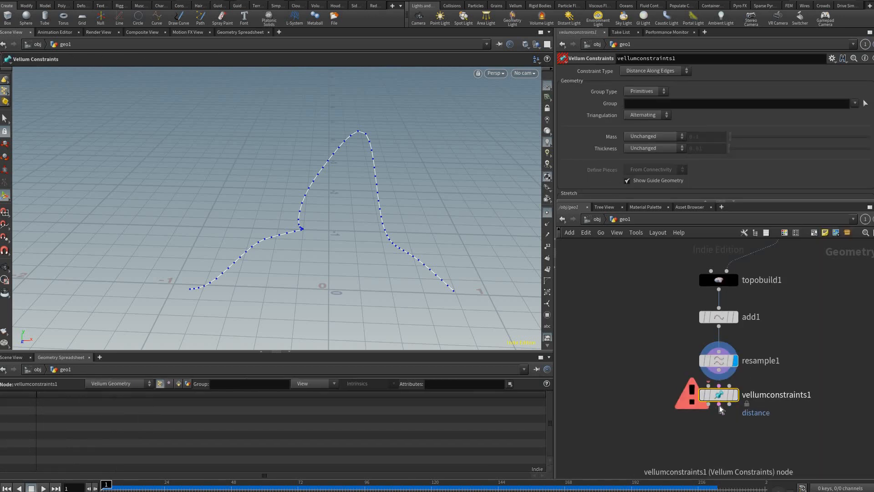
left_click_drag(719, 394, 718, 406)
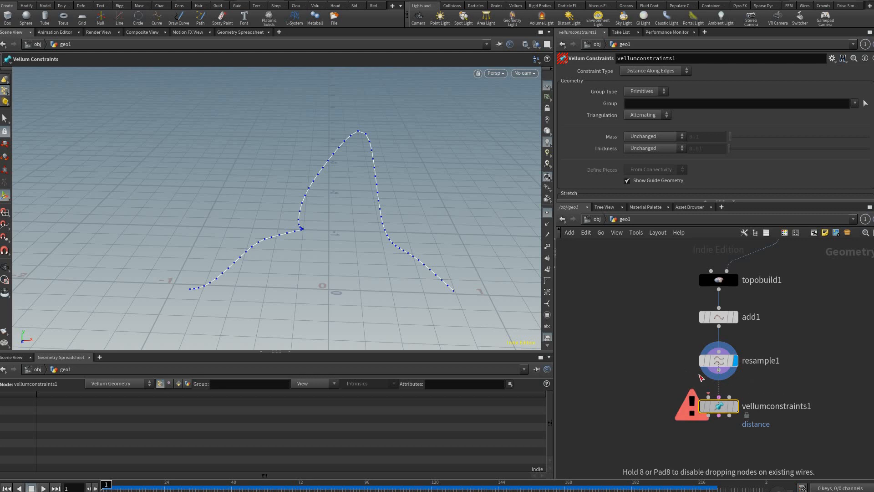
left_click(718, 370)
middle_click_drag(739, 407, 732, 381)
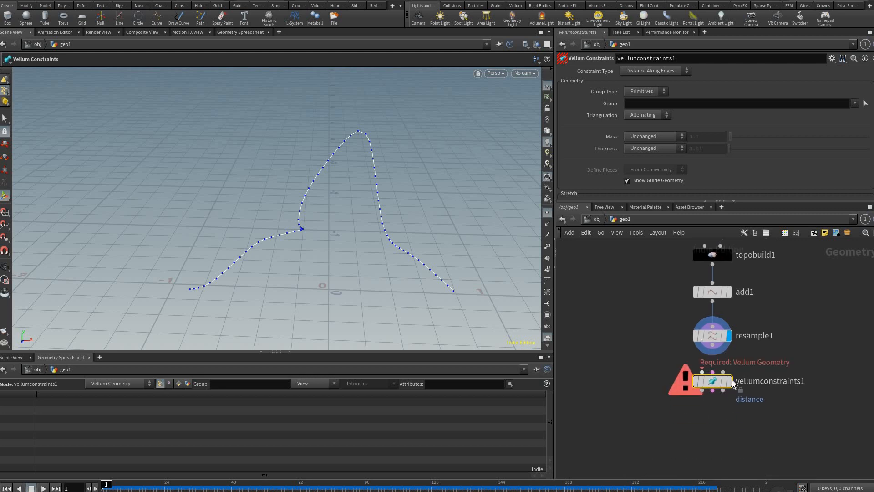
left_click(732, 381)
mouse_move(731, 382)
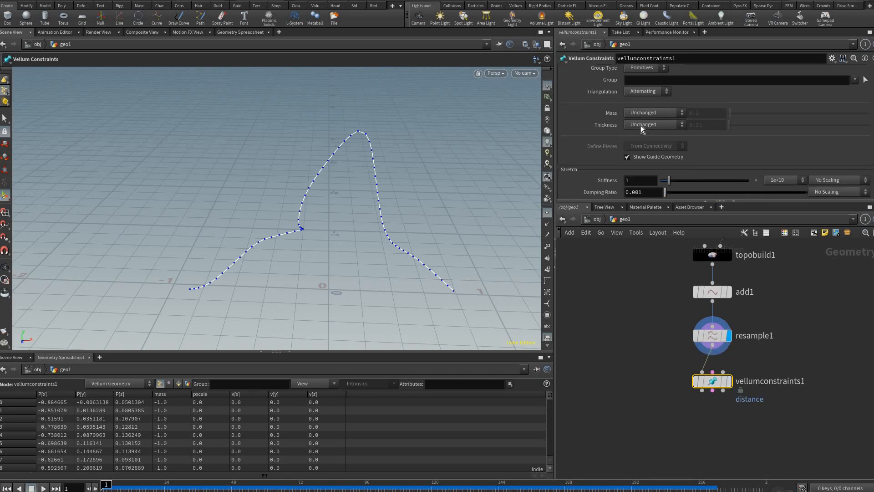
- Set the Vellum Constraints thickness to Set Uniform and turn on Visualize Thickness
scroll(633, 125, "down", 2)
scroll(633, 141, "up", 1)
left_click(635, 137)
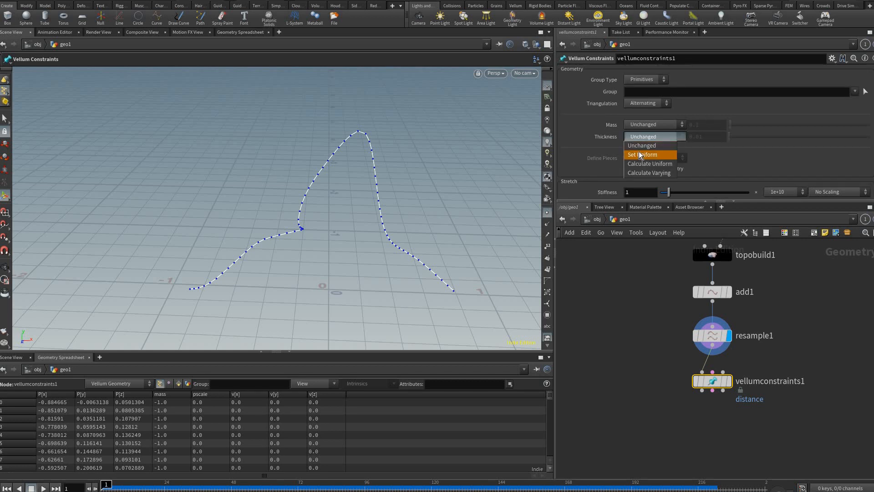
left_click(636, 154)
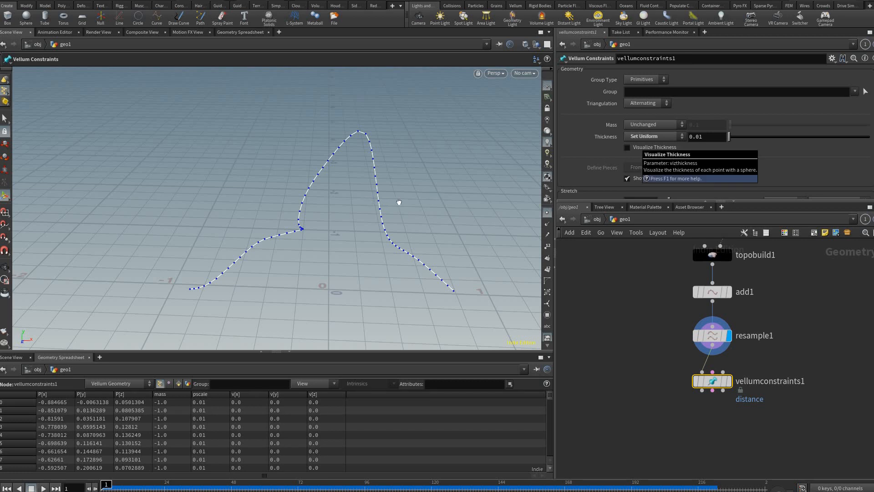
scroll(298, 190, "up", 5)
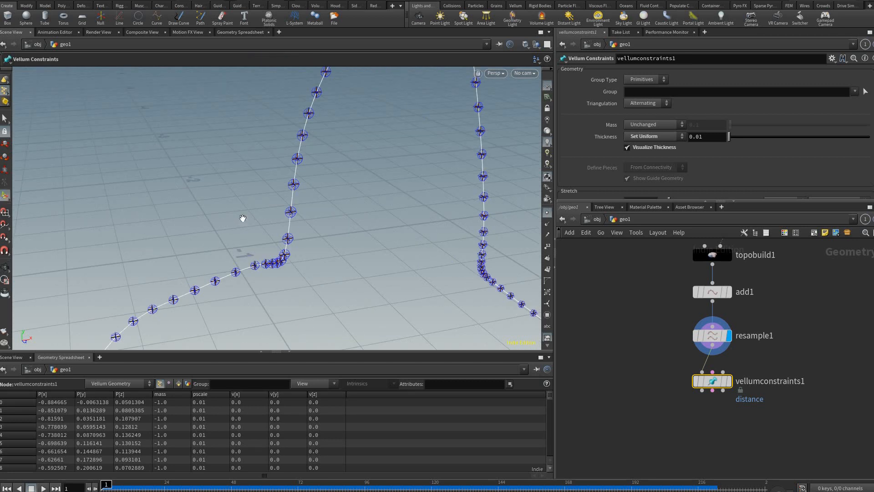
- Examine the thickness spheres along the curve from several angles
key("Escape")
left_click_drag(207, 252, 404, 125)
left_click_drag(348, 218, 507, 244)
scroll(444, 226, "up", 3)
left_click_drag(442, 229, 437, 221)
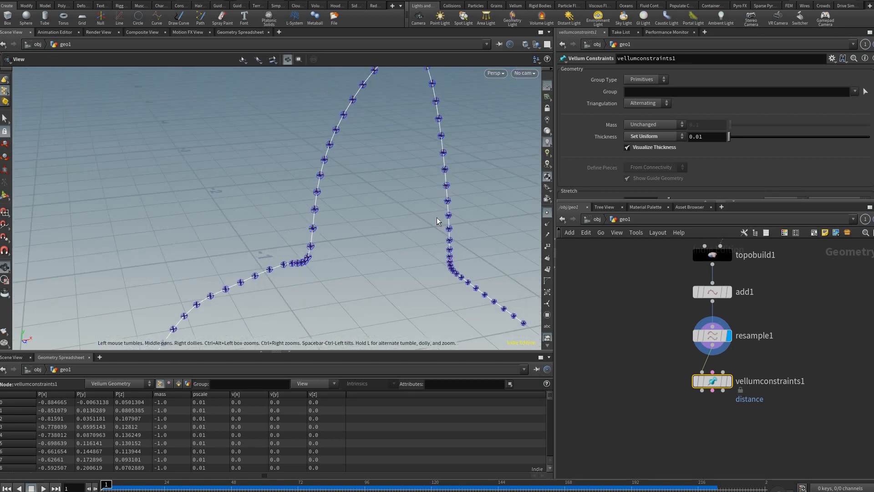
key("Return")
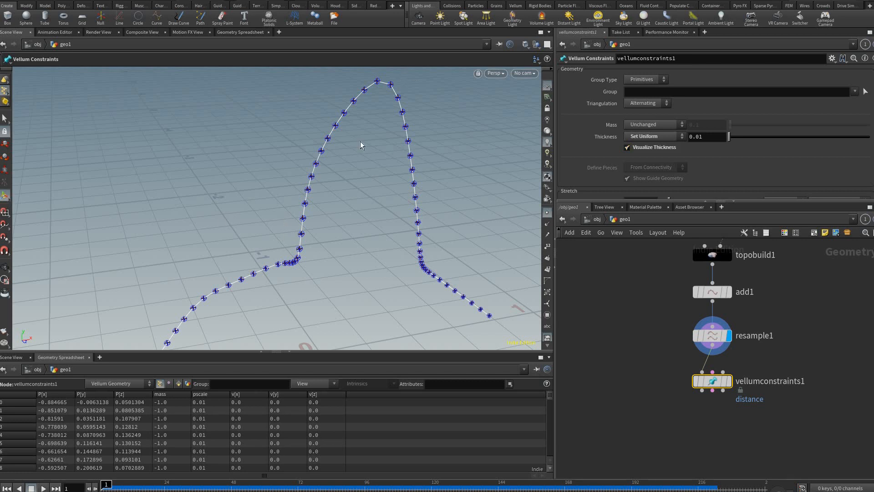
left_click_drag(331, 266, 349, 254, "alt")
middle_click_drag(710, 417, 690, 386)
left_click(689, 386)
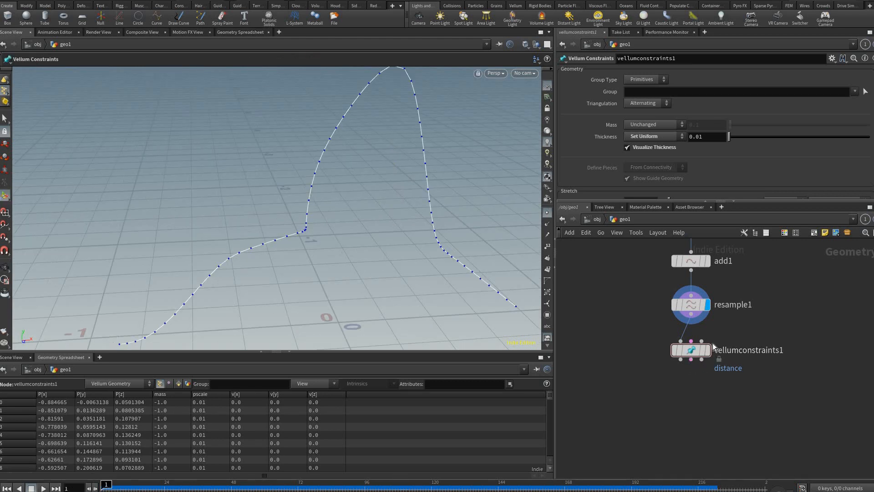
- Change the constraint type of vellumconstraints1 to String and display that node
left_click(691, 350)
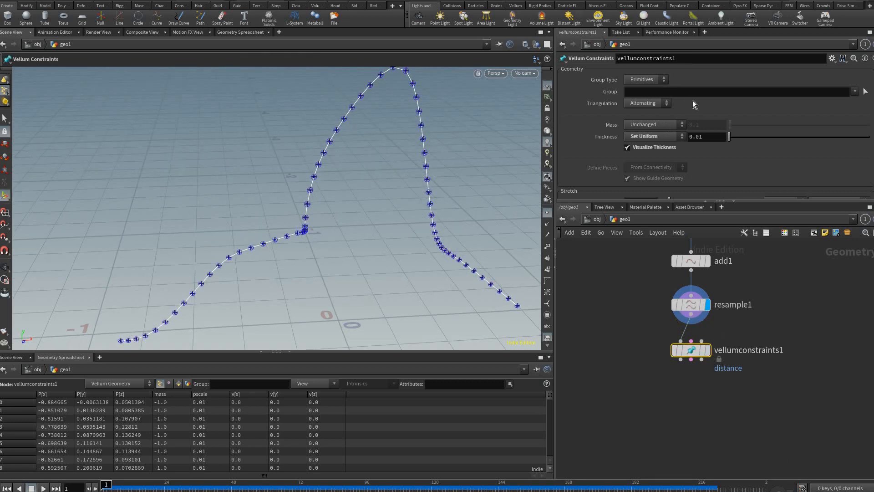
scroll(741, 110, "up", 1)
scroll(668, 83, "down", 1)
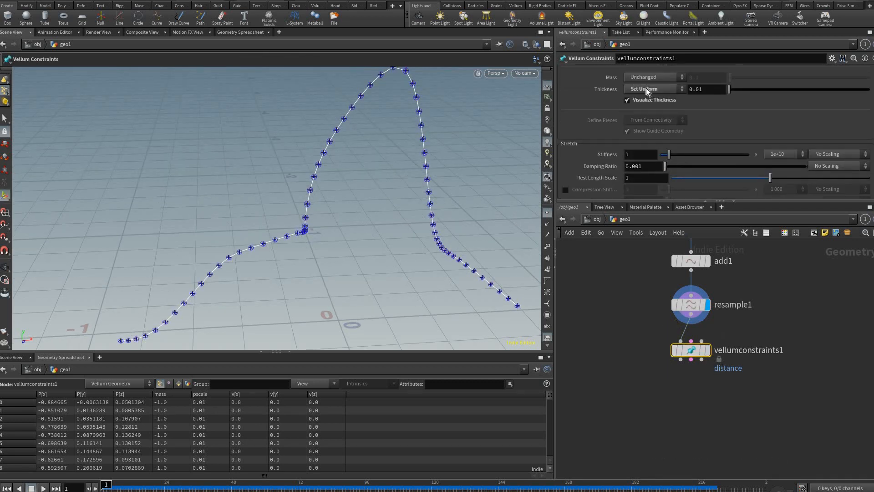
scroll(657, 71, "up", 1)
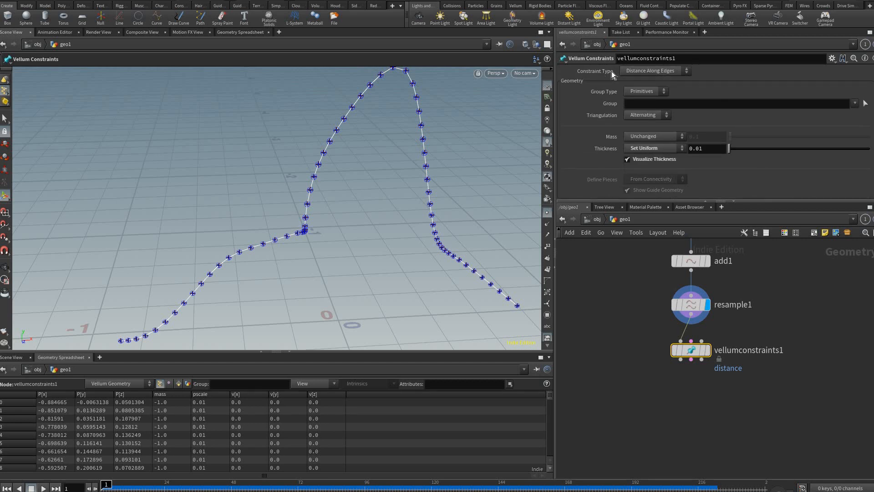
left_click(597, 72)
left_click(655, 125)
left_click(653, 71)
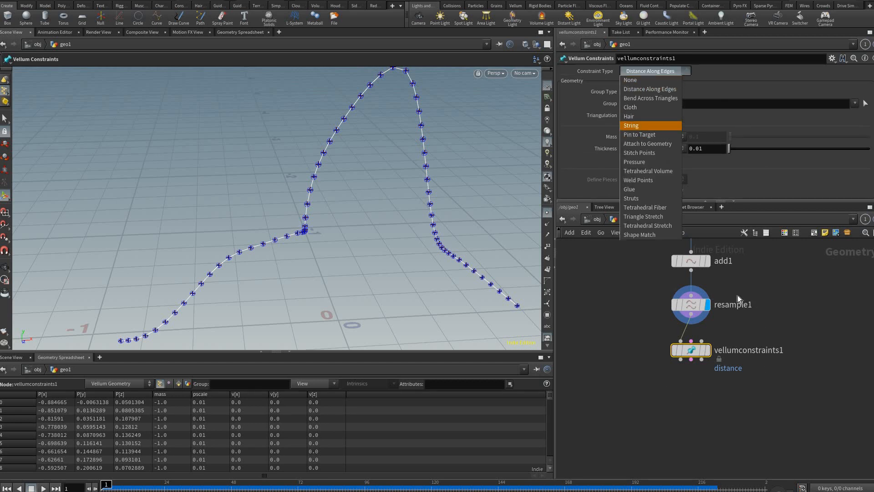
left_click(666, 130)
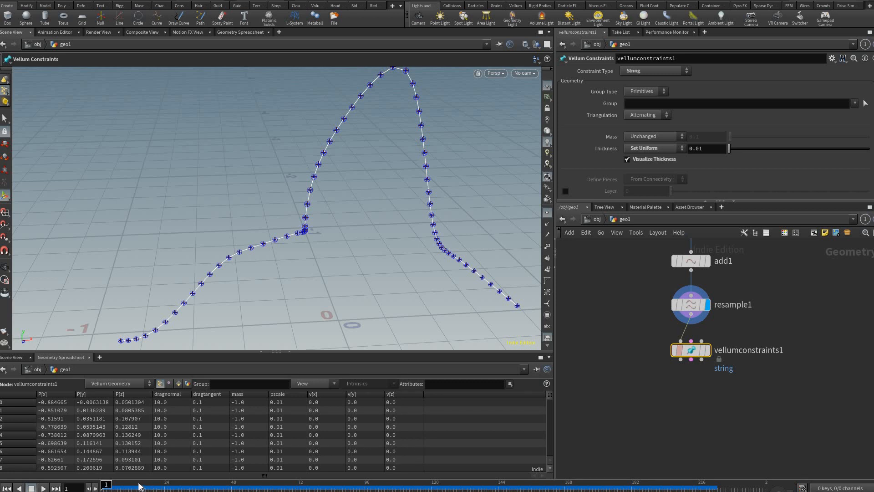
left_click(707, 350)
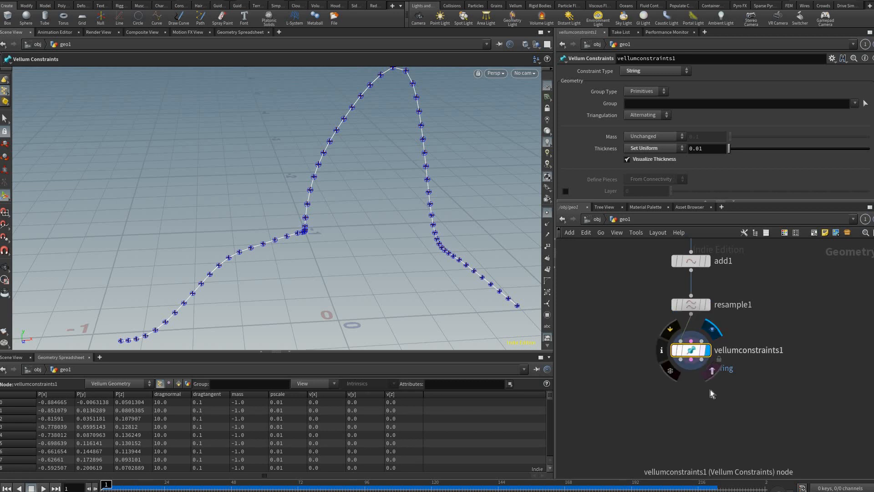
- Add a Vellum Solver node directly below vellumconstraints1
left_click(688, 388)
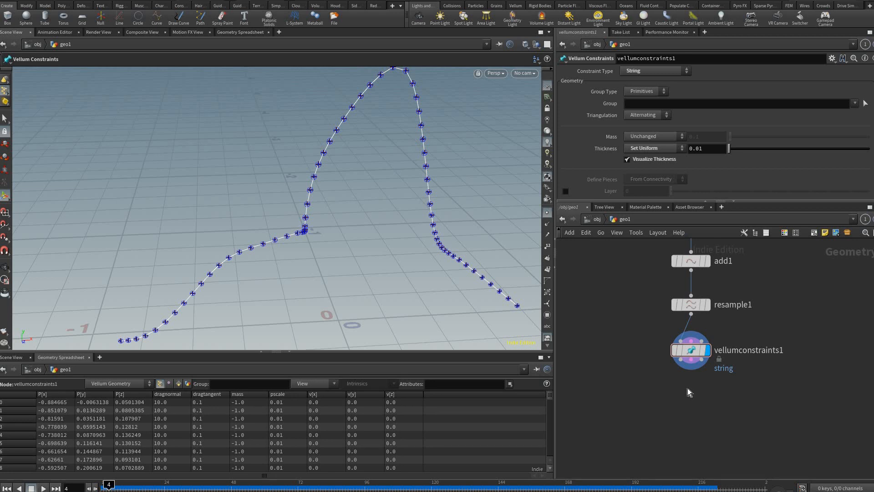
key("Tab")
type("vell sol")
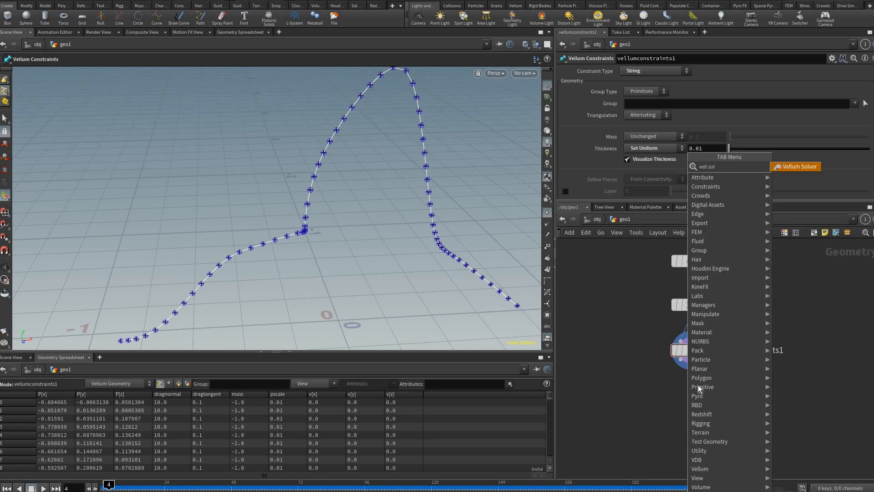
key("Return")
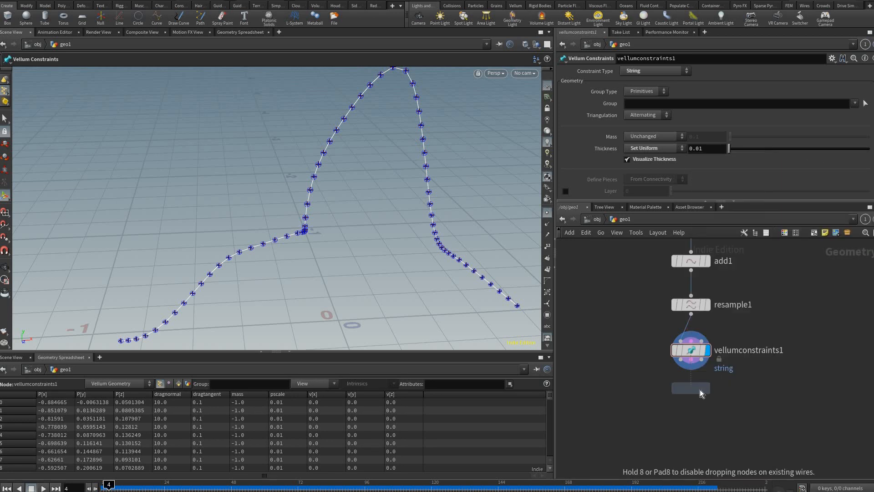
left_click(681, 379)
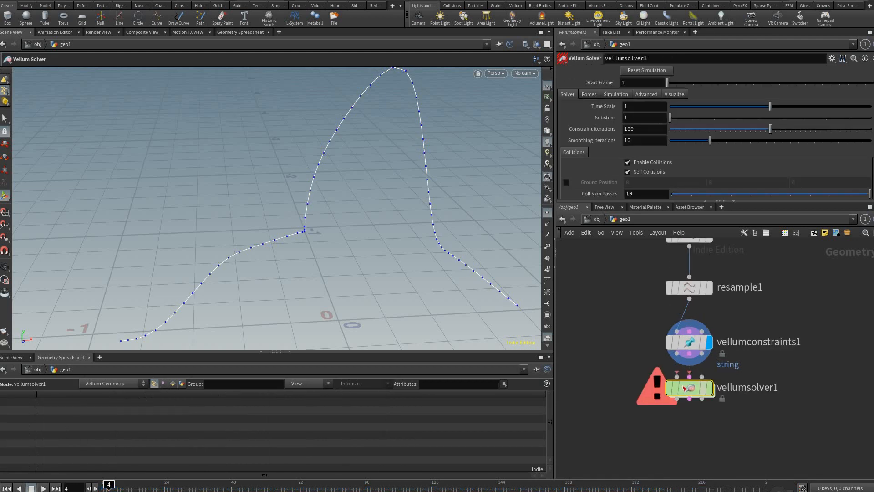
- Connect the geometry and constraint outputs of vellumconstraints1 to the matching inputs of vellumsolver1 and display the solver
scroll(678, 385, "up", 3)
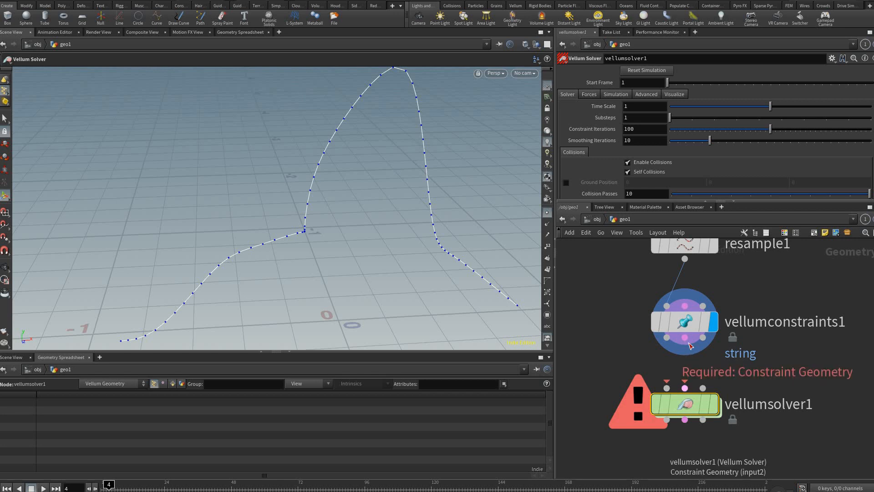
left_click(675, 347)
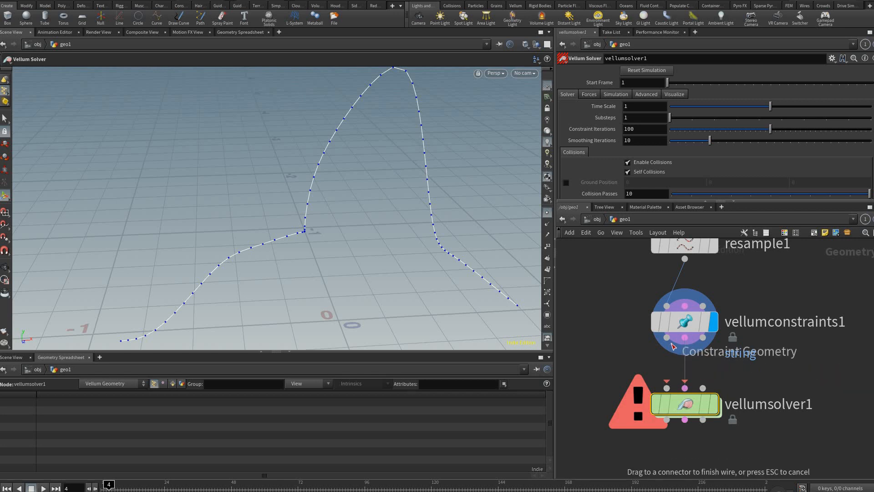
left_click_drag(669, 340, 665, 374)
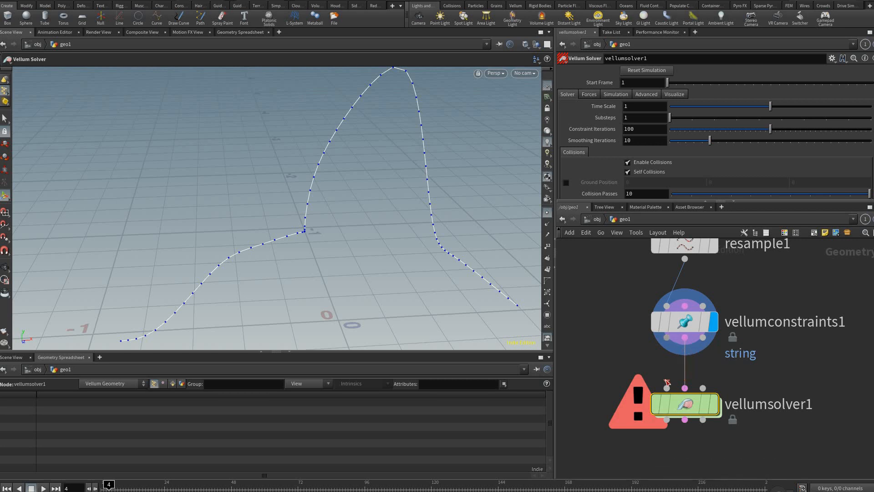
left_click(667, 387)
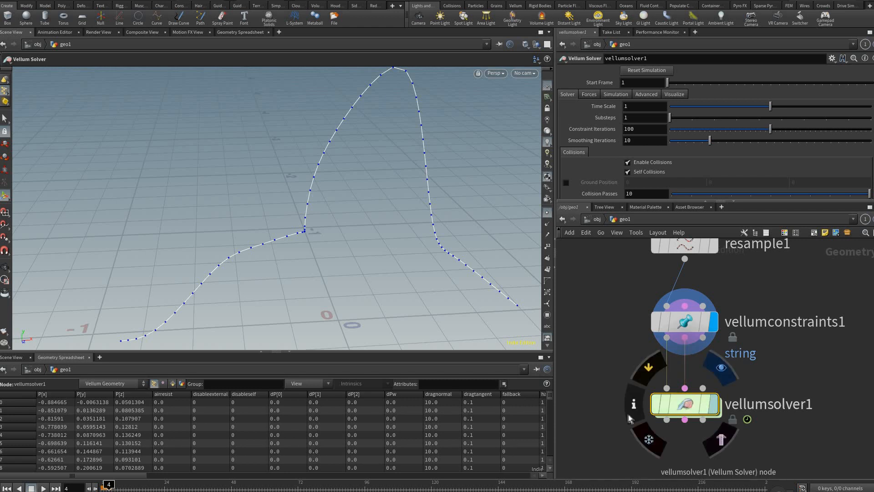
left_click(713, 404)
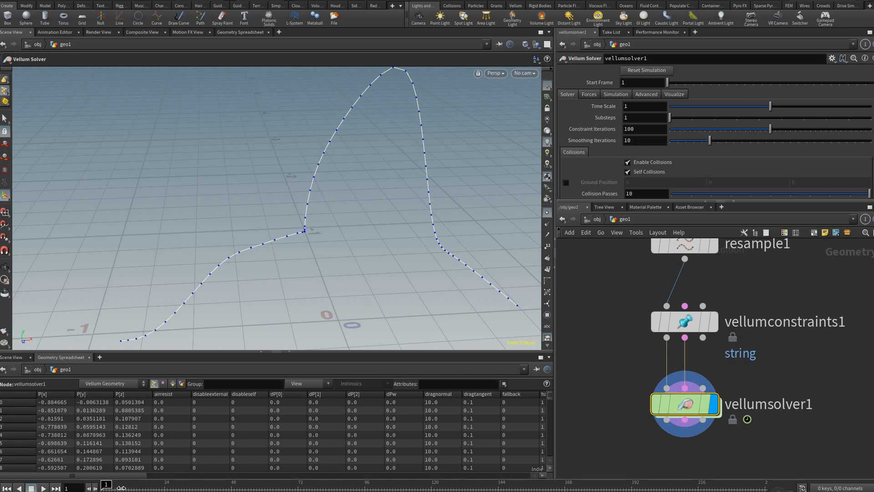
- Scrub through the string simulation and look over the settings of vellumsolver1
left_click_drag(111, 487, 148, 487)
left_click_drag(444, 228, 314, 210)
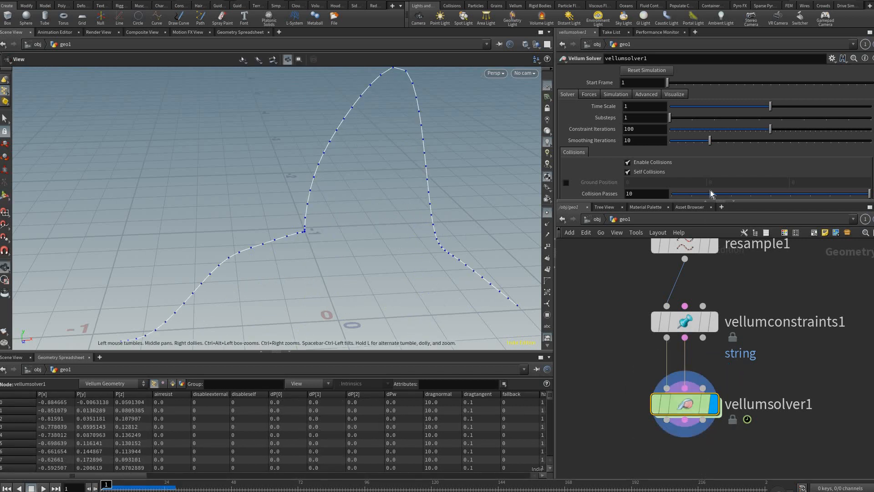
left_click_drag(289, 267, 255, 259, "alt")
right_click_drag(255, 260, 289, 267, "alt")
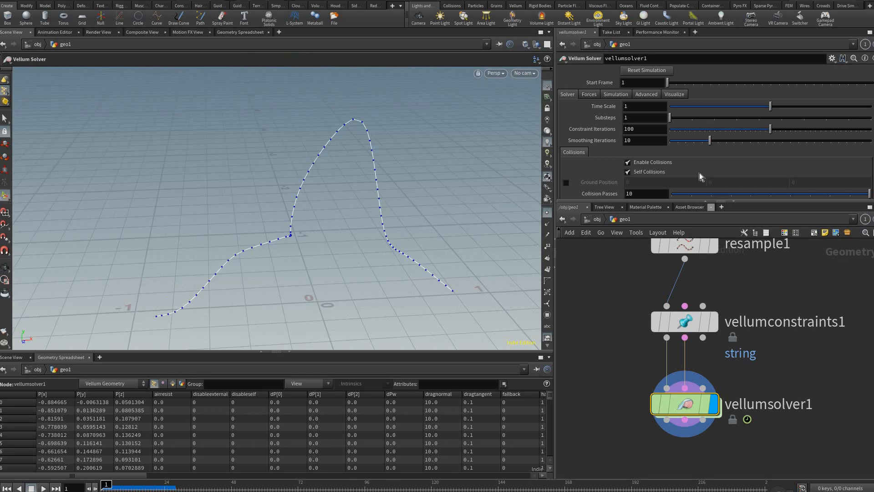
scroll(699, 170, "down", 5)
scroll(698, 168, "up", 5)
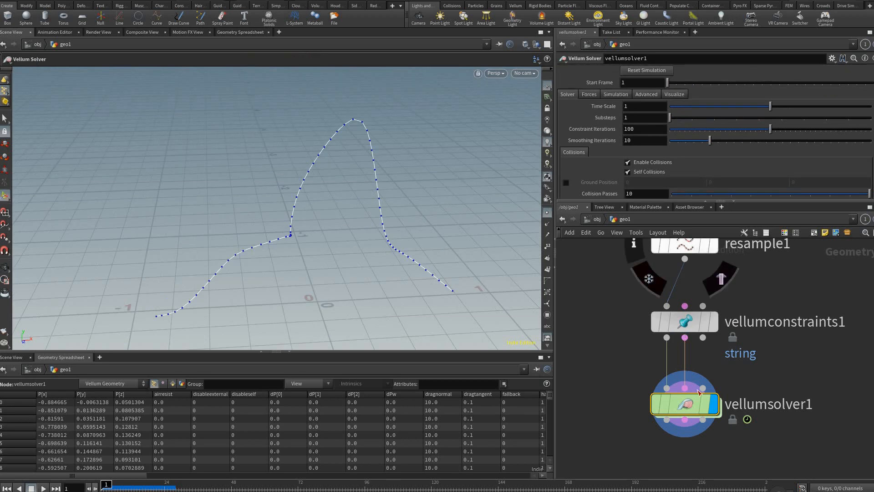
scroll(701, 169, "down", 5)
scroll(701, 168, "up", 4)
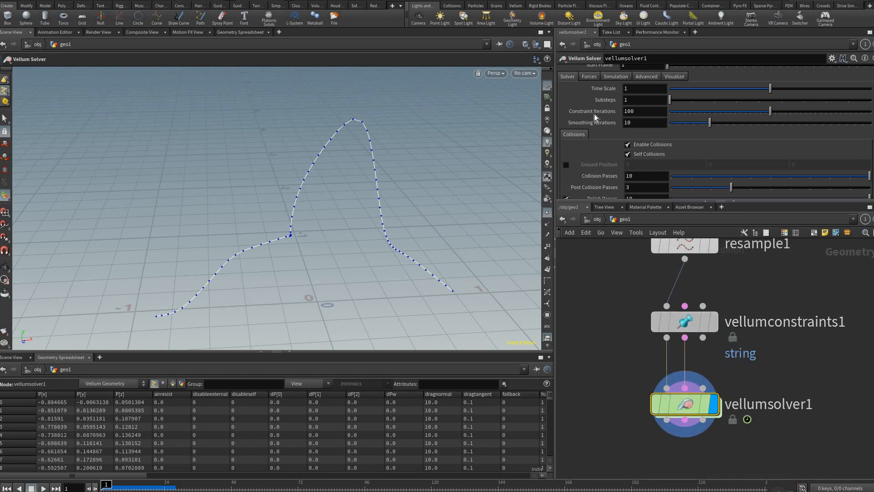
- Pin points 3, 12, 30, 37, 58 and 65 of the curve in vellumconstraints1 with the Permanent pin type
scroll(600, 91, "down", 1)
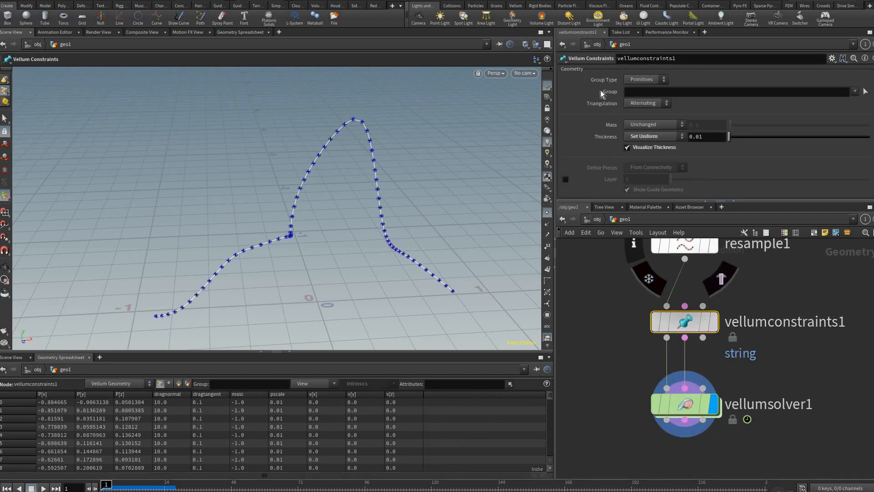
scroll(600, 90, "down", 4)
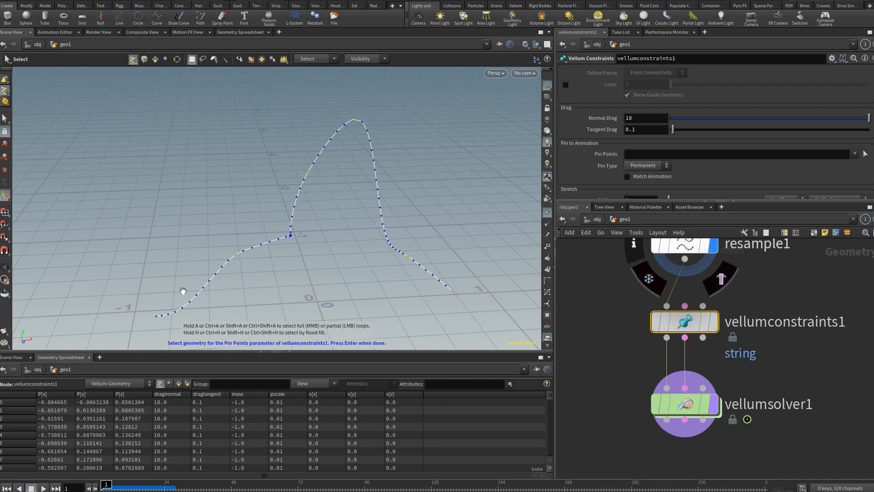
middle_click_drag(329, 222, 314, 218, "alt")
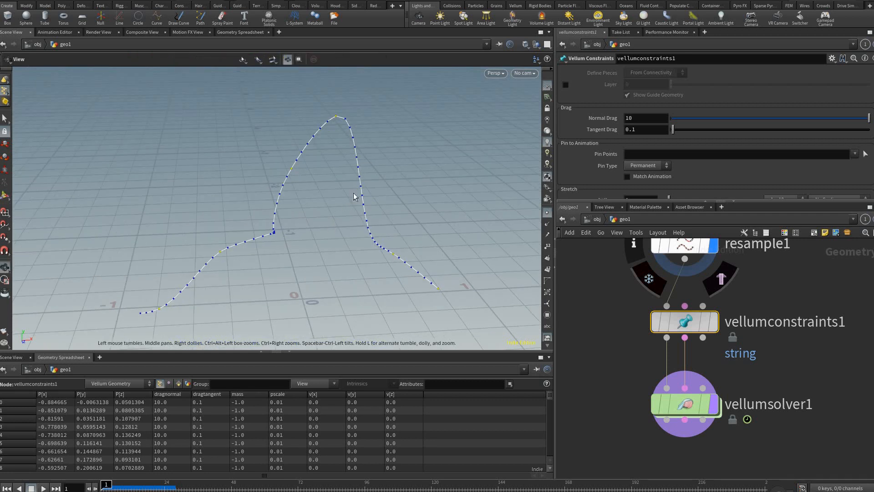
left_click_drag(333, 189, 324, 188, "alt")
key("Return")
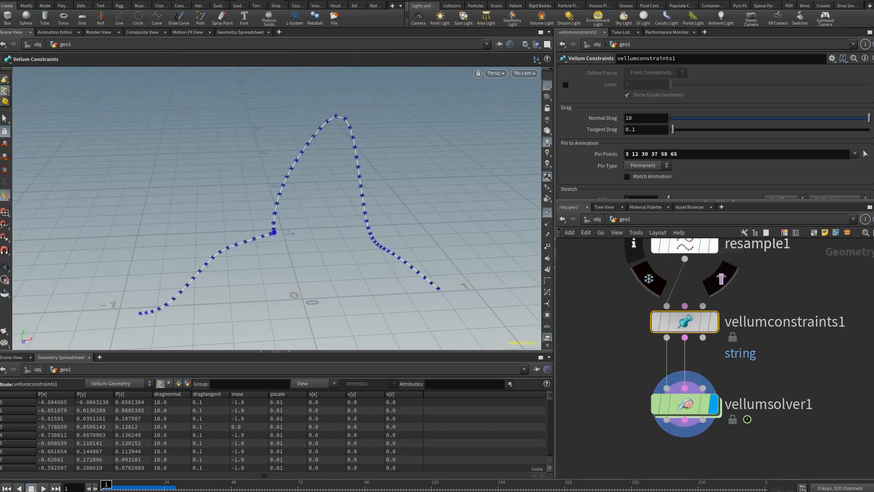
- Play back the pinned string simulation on vellumsolver1, check how the curve sags between the pins, and return to frame 1
left_click(109, 485)
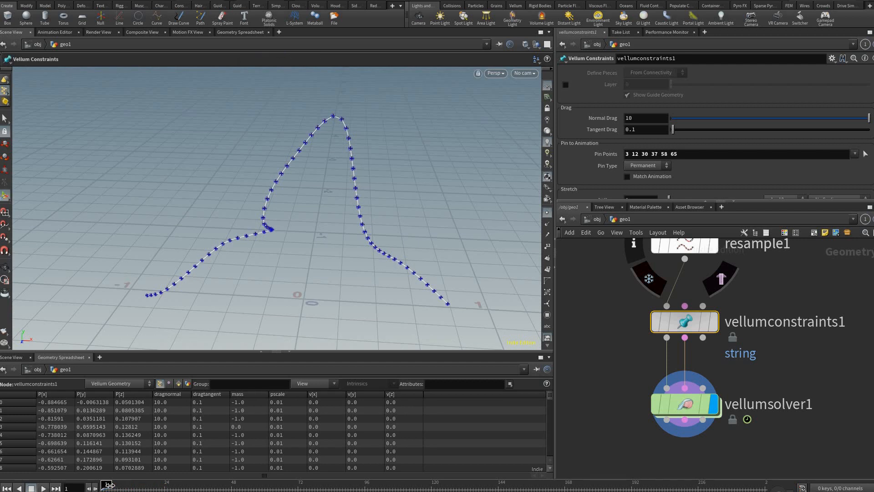
key("Up")
left_click(684, 403)
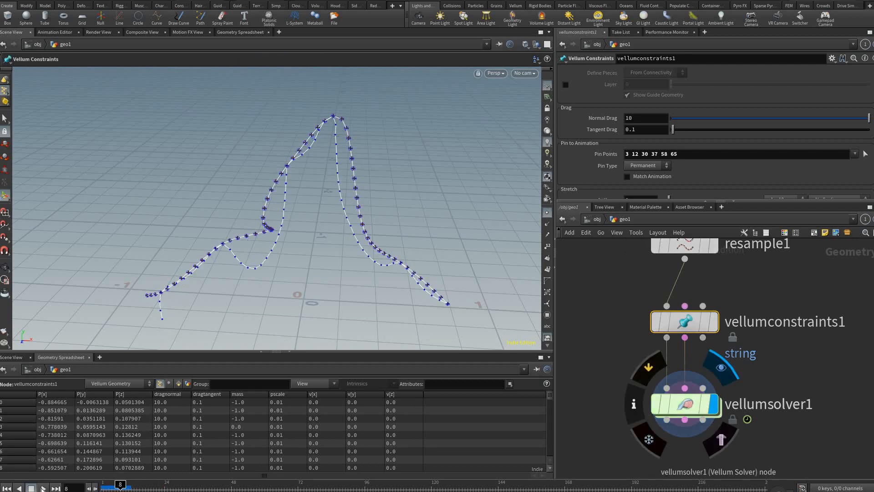
key("ctrl+Up")
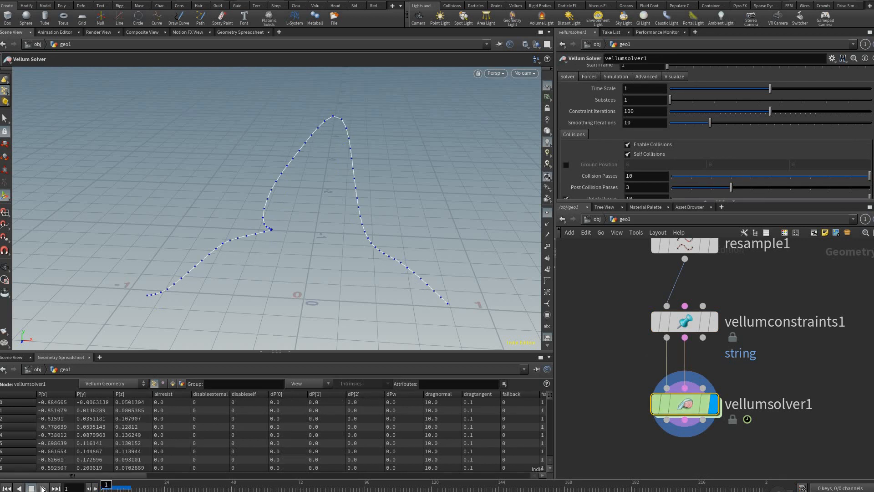
left_click(43, 488)
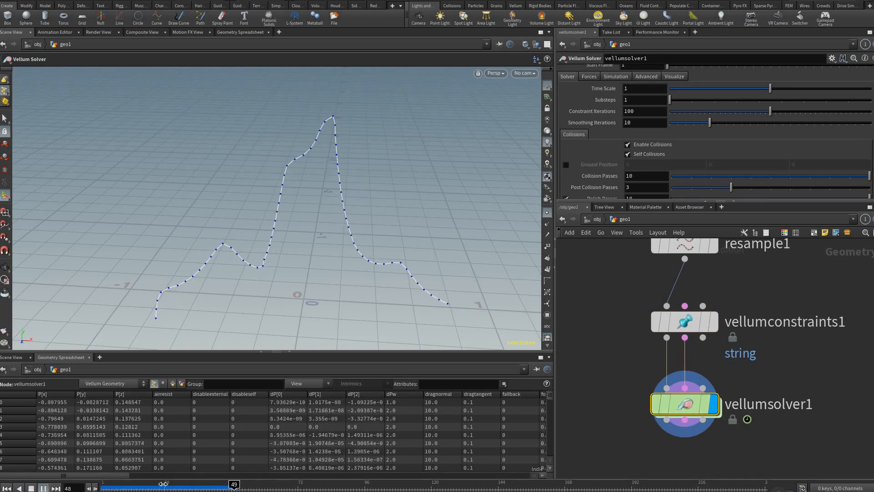
key("Up")
key("Down")
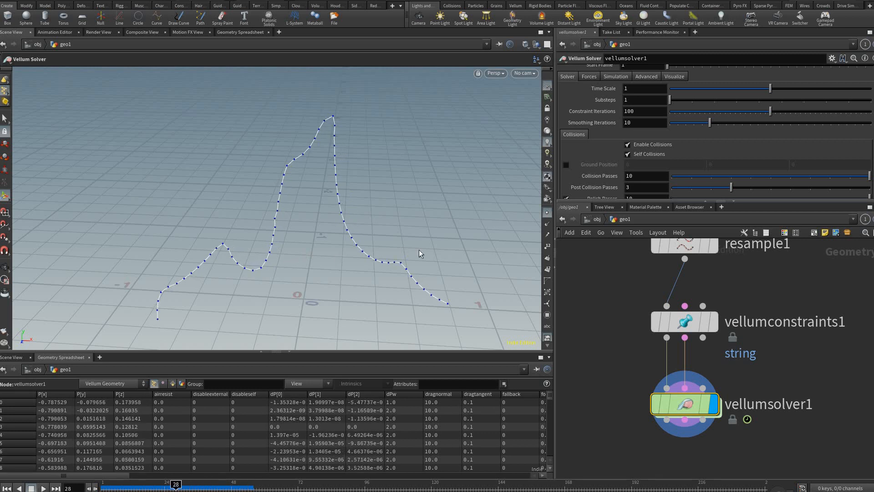
key("ctrl+Up")
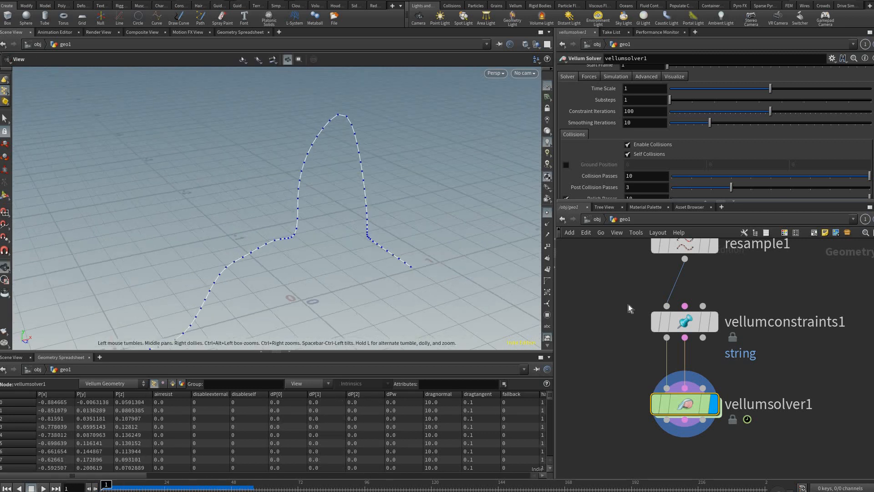
left_click_drag(628, 304, 612, 319, "alt")
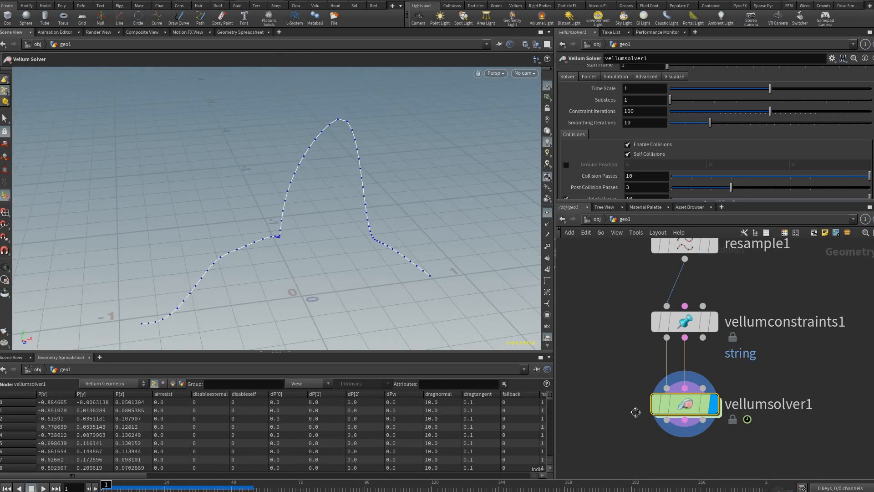
- Add a second Resample node below vellumsolver1, connect it to the solver's geometry output, and display it
middle_click_drag(682, 249, 688, 214)
scroll(683, 337, "down", 3)
middle_click_drag(682, 348, 673, 273)
scroll(674, 273, "up", 2)
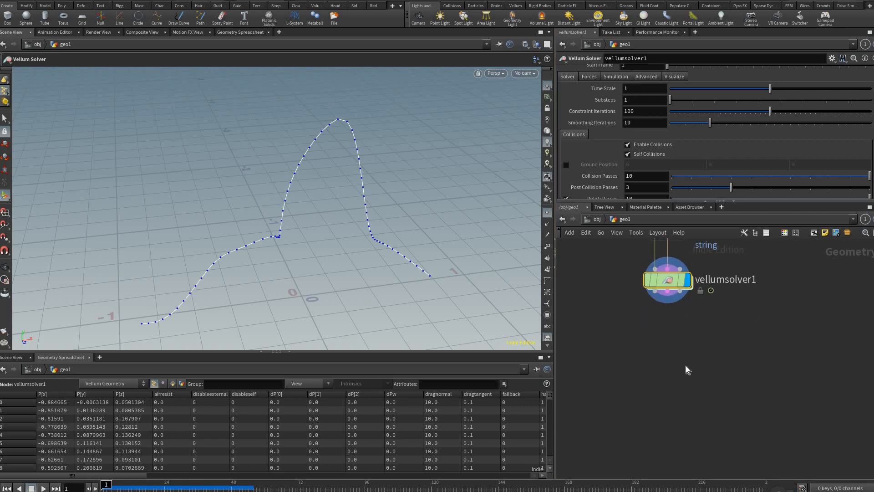
scroll(686, 370, "up", 1)
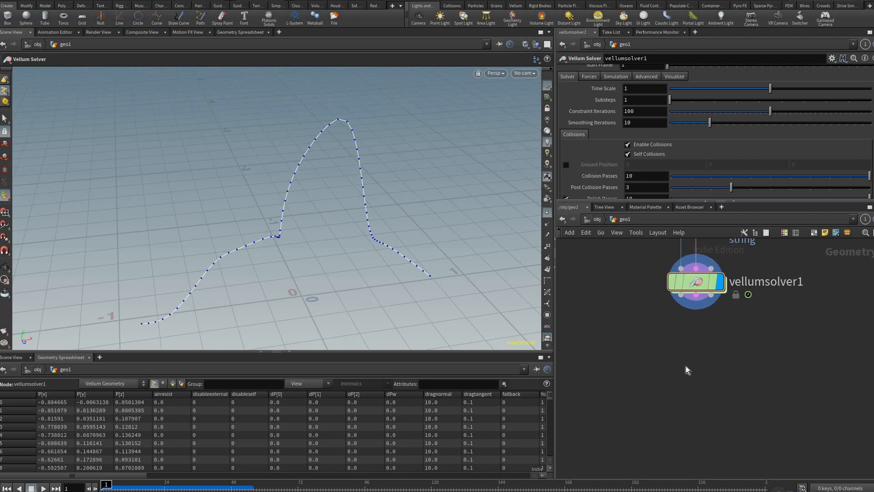
key("Tab")
type("res")
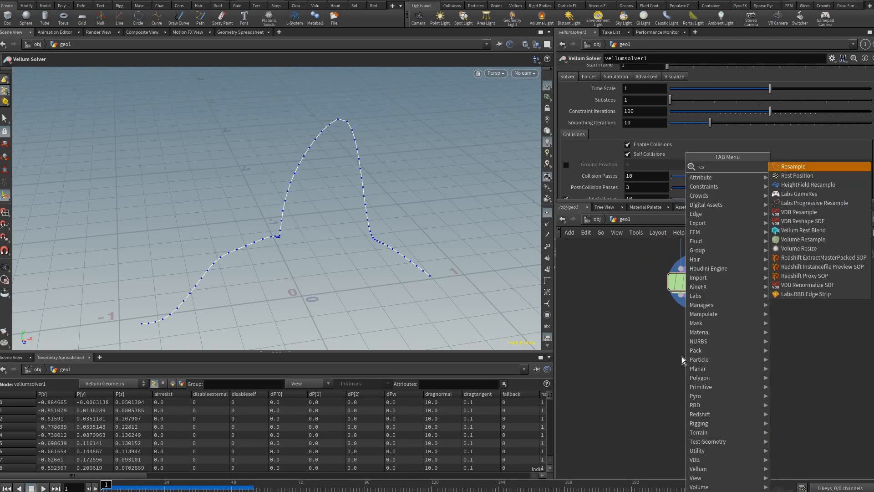
key("Return")
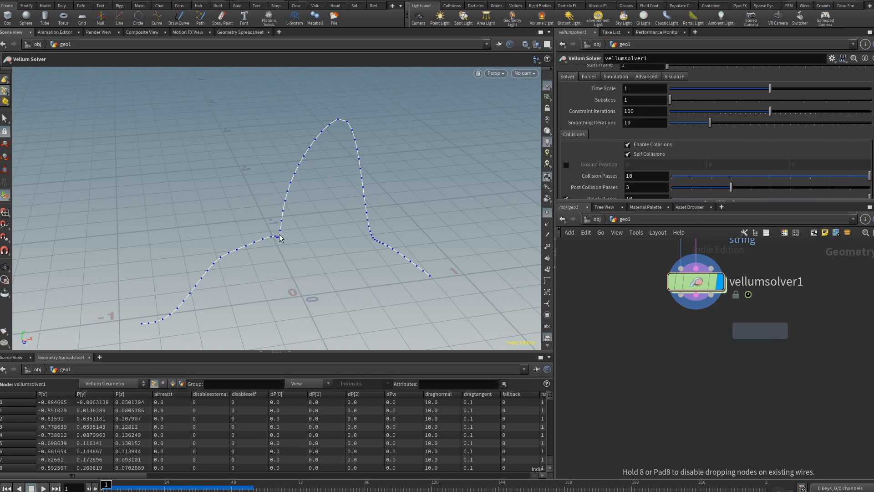
left_click(680, 359)
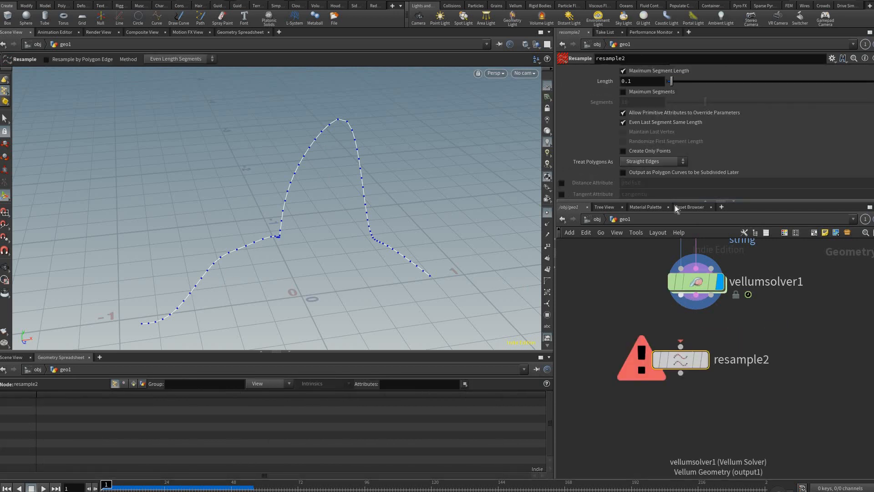
left_click_drag(680, 346, 680, 295)
left_click(704, 359)
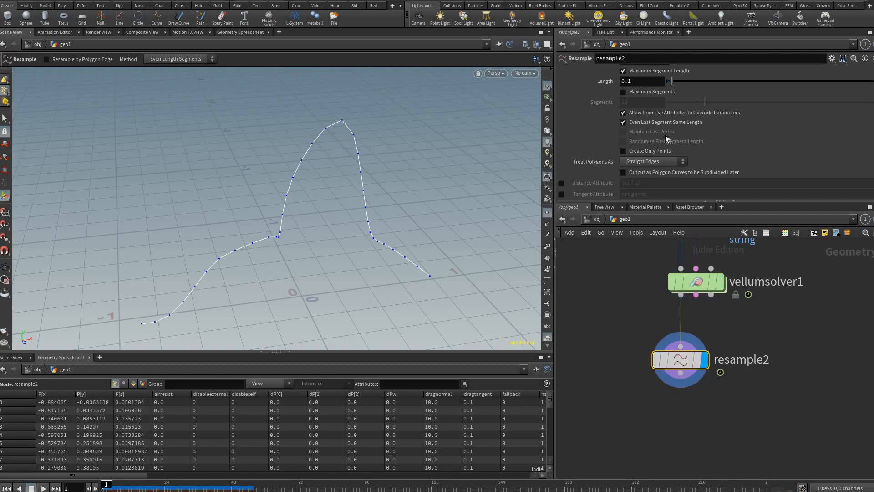
- Set resample2 to treat polygons as Subdivision Curves with a segment length of .001, and inspect the curve up close
scroll(622, 145, "down", 2)
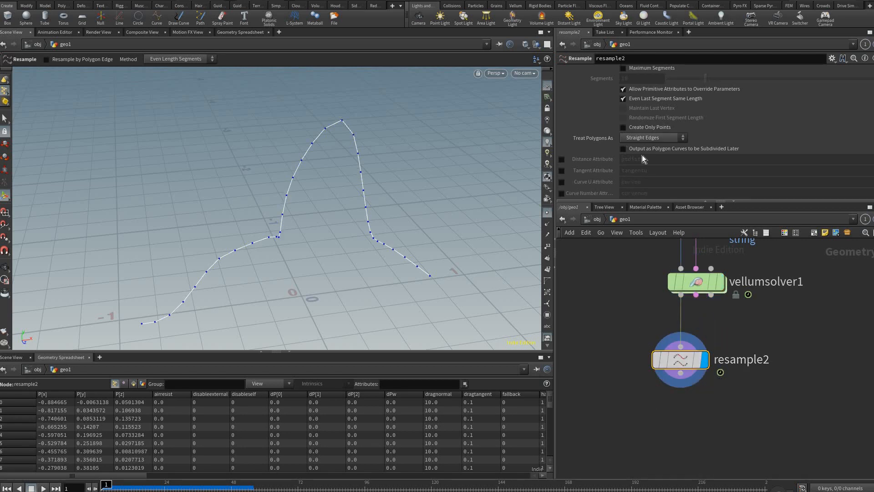
left_click(650, 137)
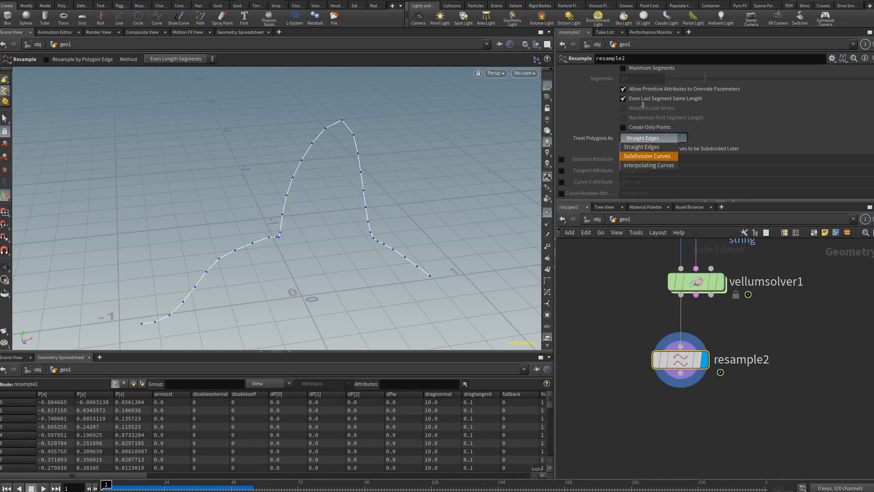
left_click(647, 156)
scroll(643, 105, "up", 4)
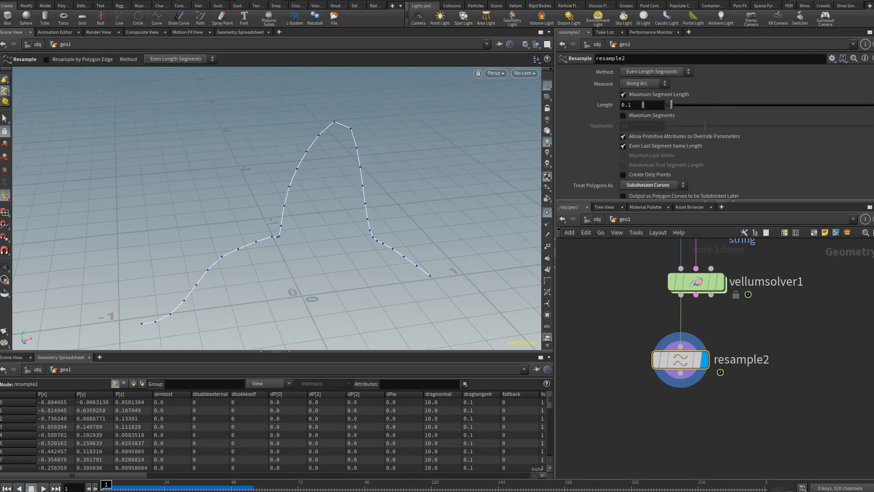
left_click(643, 105)
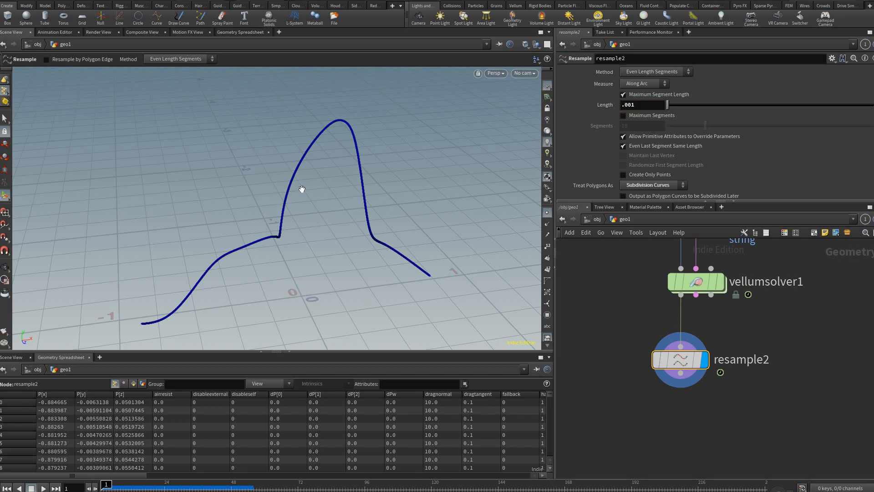
key("Escape")
right_click_drag(250, 190, 312, 170)
scroll(312, 170, "down", 10)
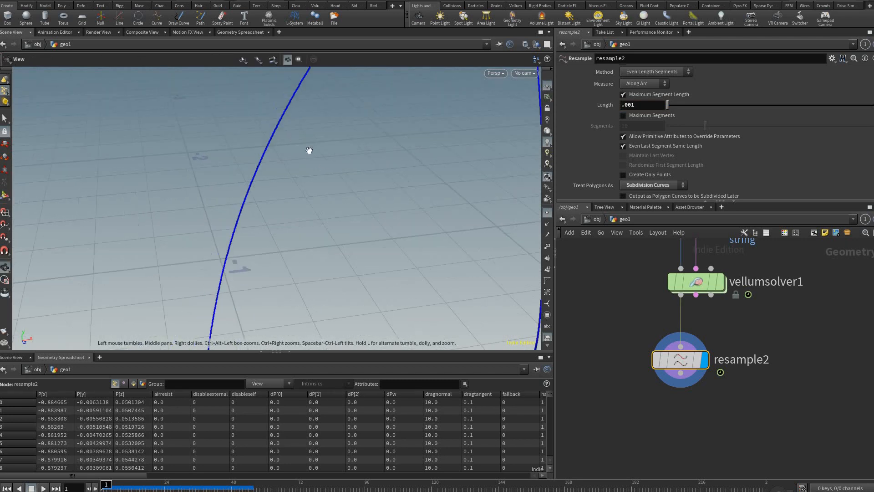
- Set the maximum segment length of resample2 to .005
left_click_drag(327, 172, 346, 173)
scroll(278, 160, "down", 2)
left_click_drag(279, 159, 340, 206)
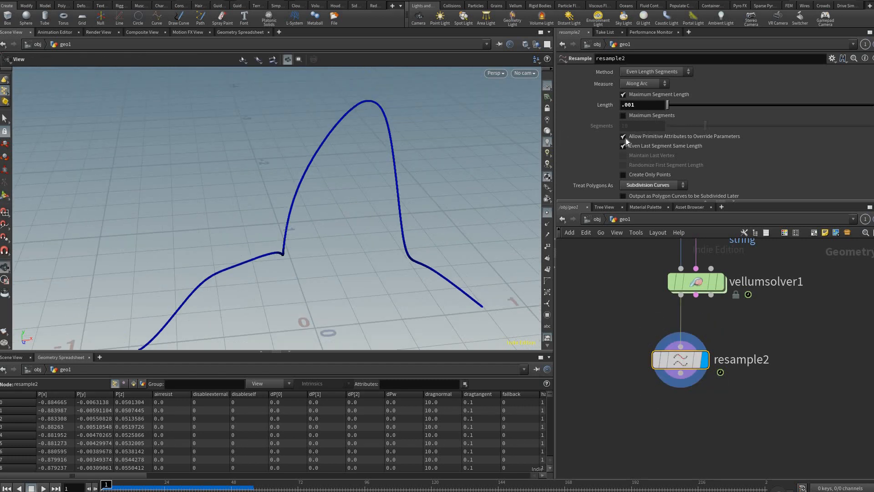
type("001")
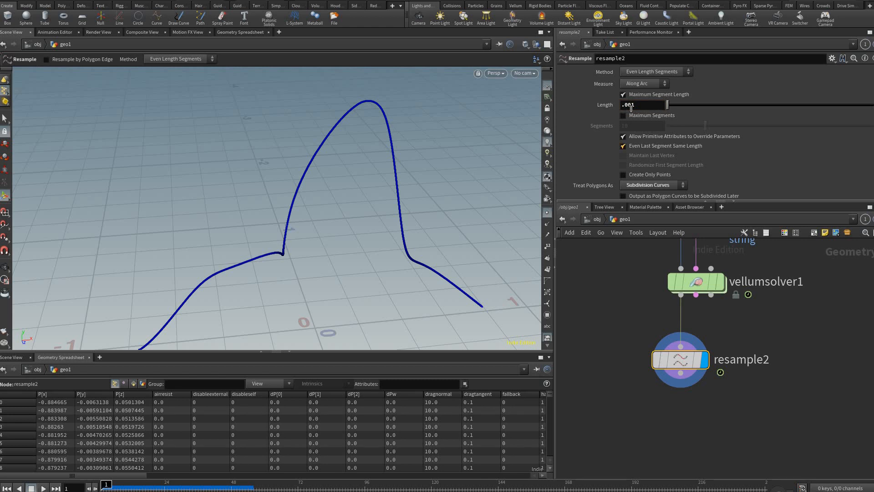
key("shift+Left")
key("shift+Left")
key("Return")
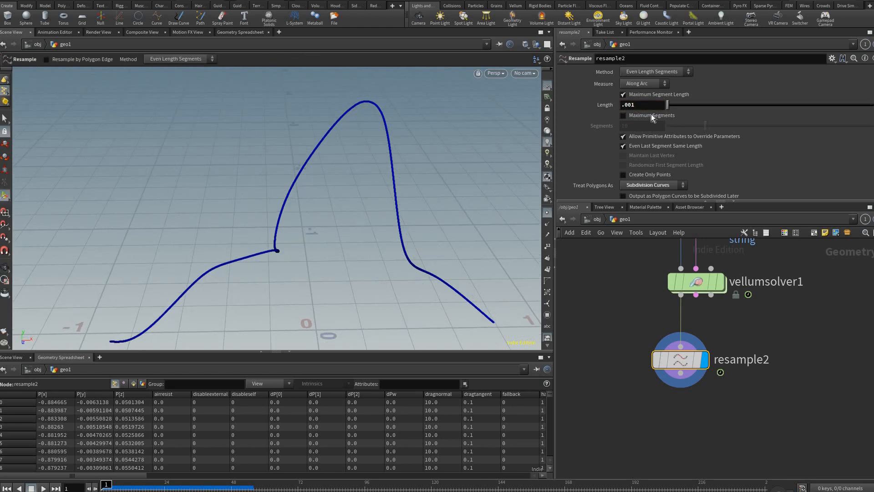
left_click_drag(633, 111, 627, 112)
key("shift+Left")
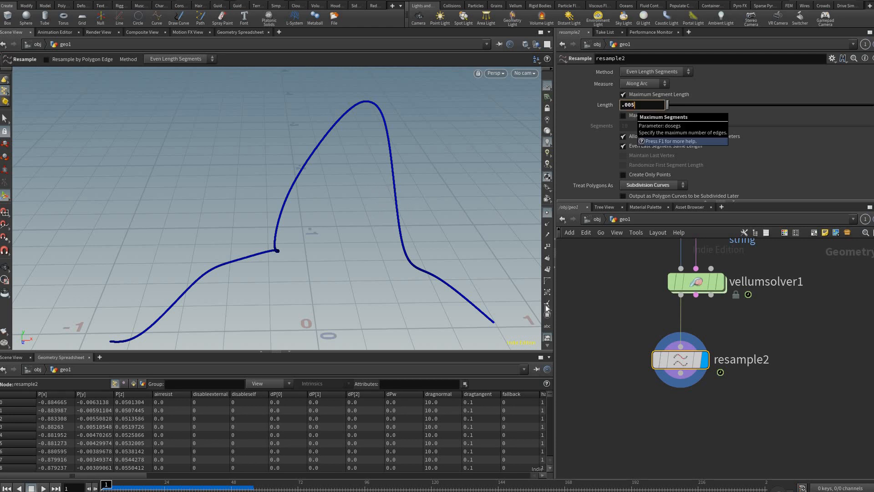
key("Return")
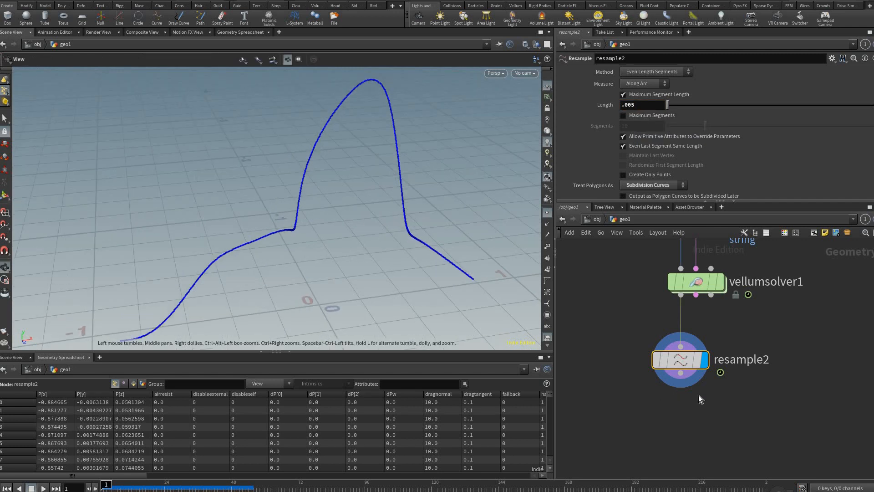
- Add an Attribute Delete node below resample2, connect it to the resampled curve, and display it
scroll(702, 387, "down", 1)
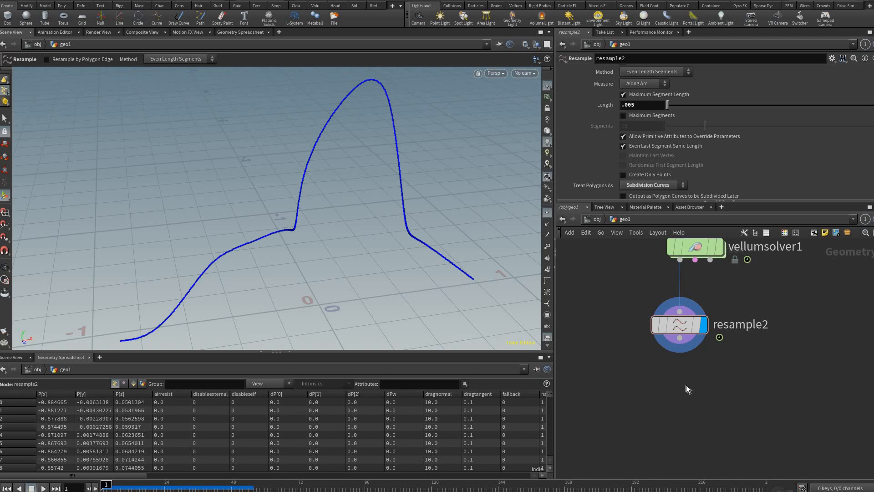
key("Tab")
type("attri")
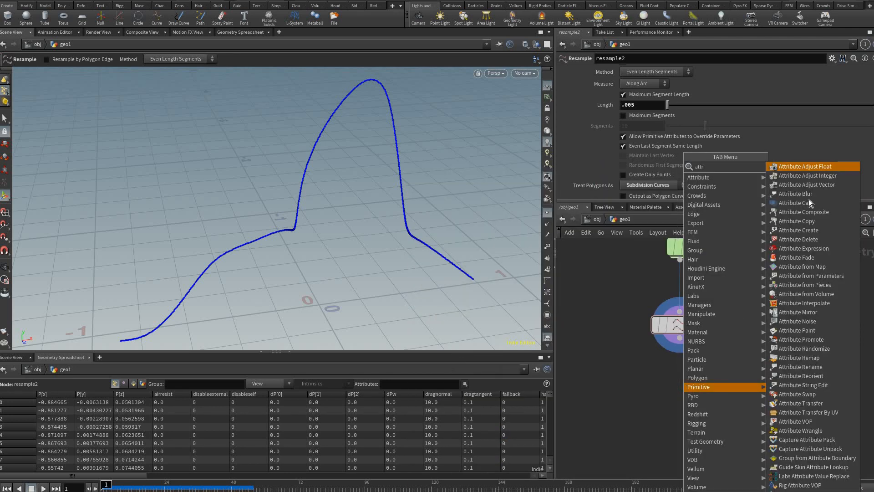
type(" del")
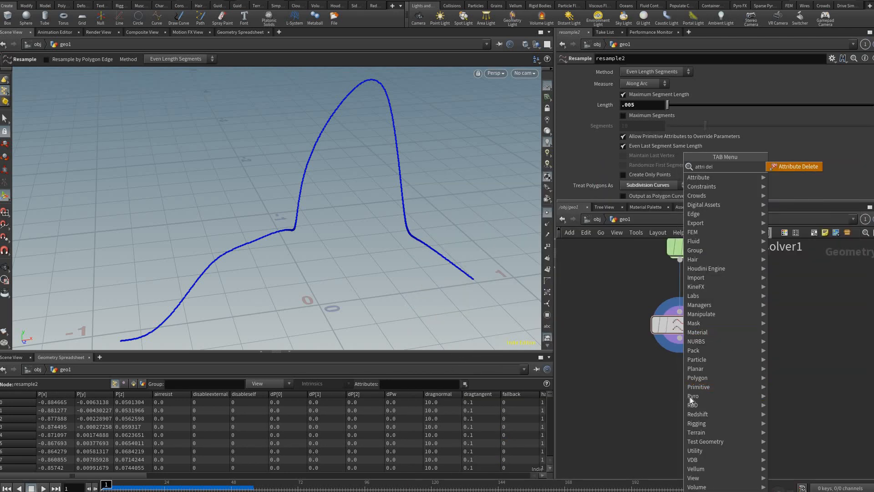
key("Return")
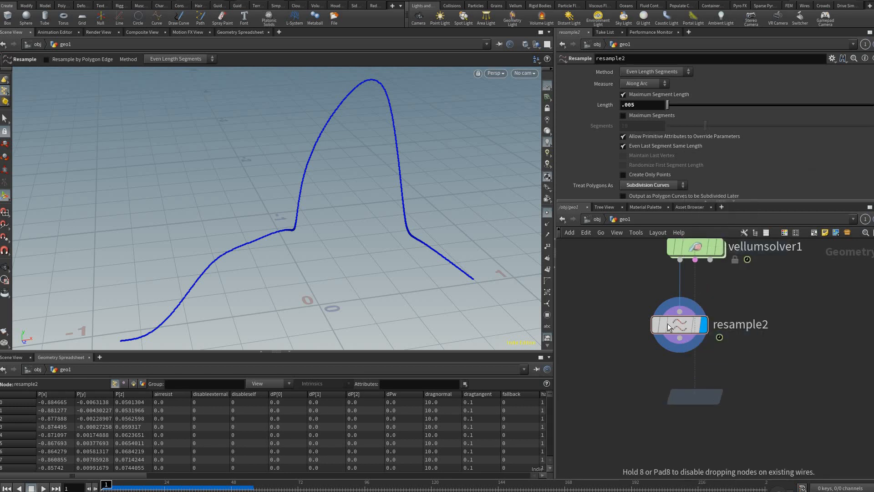
left_click(683, 395)
scroll(694, 258, "up", 2)
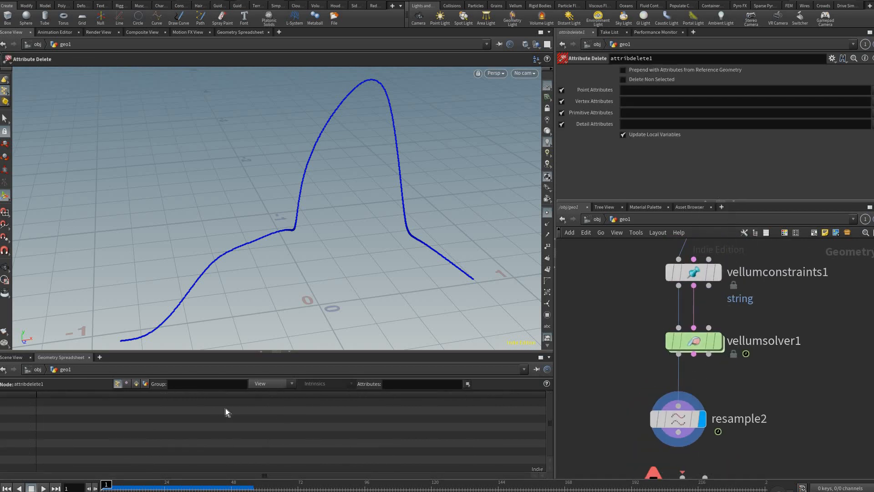
middle_click_drag(717, 421, 713, 370)
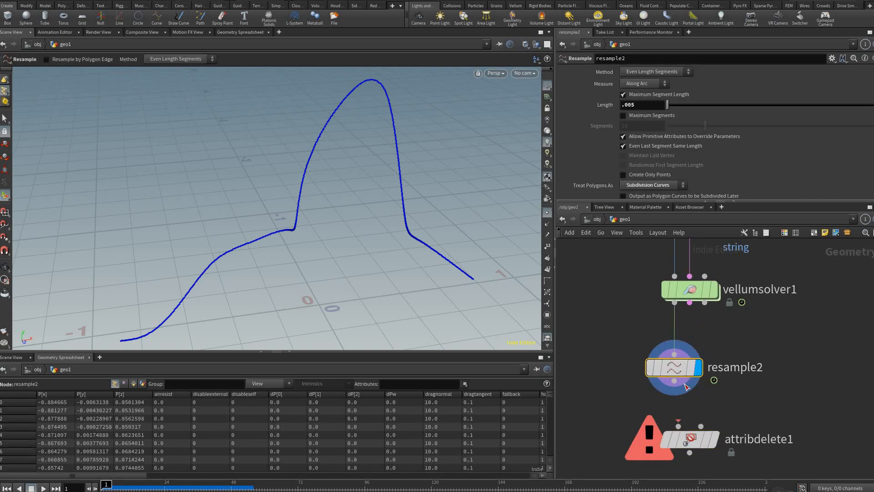
middle_click_drag(721, 445, 731, 405)
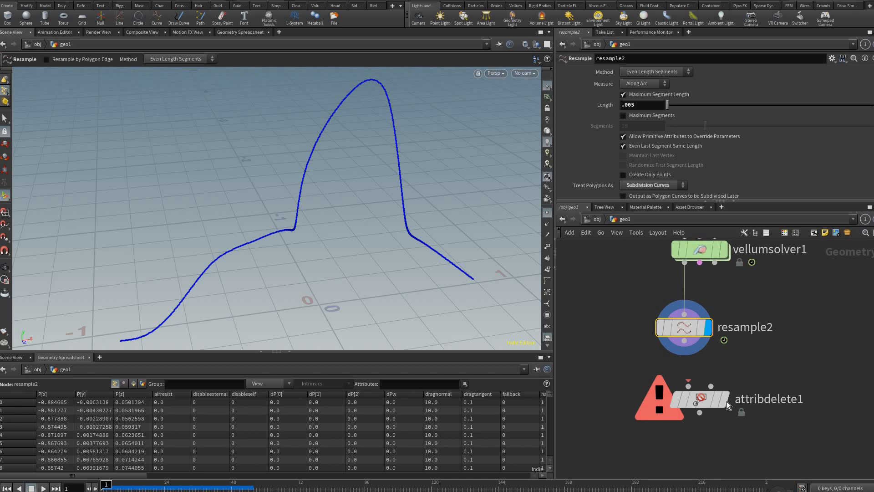
left_click_drag(684, 340, 688, 386)
left_click(700, 399)
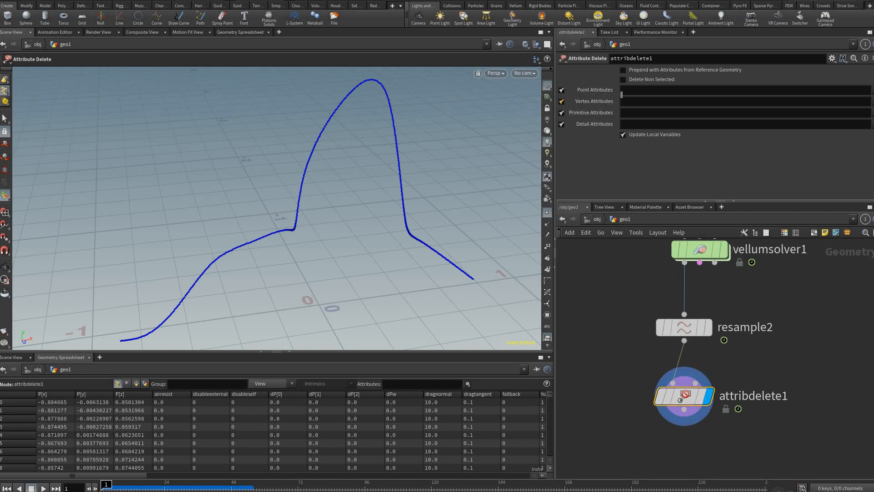
- Limit attribdelete1 to point attributes by disabling vertex, primitive and detail deletion, and delete all point attributes with *
left_click(561, 101)
left_click(561, 112)
left_click(562, 123)
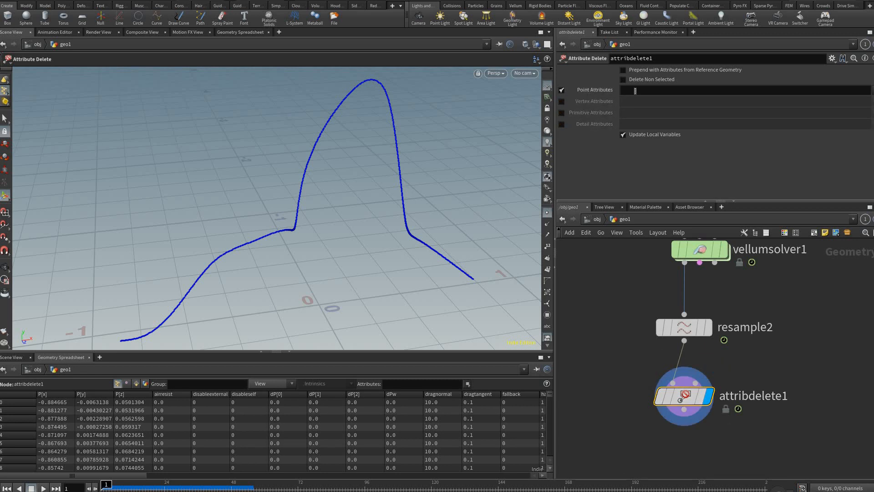
left_click(634, 91)
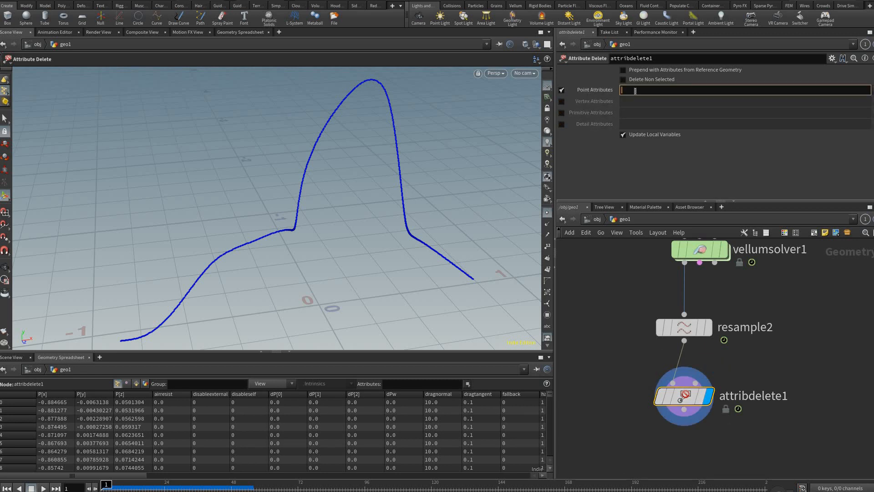
key("Return")
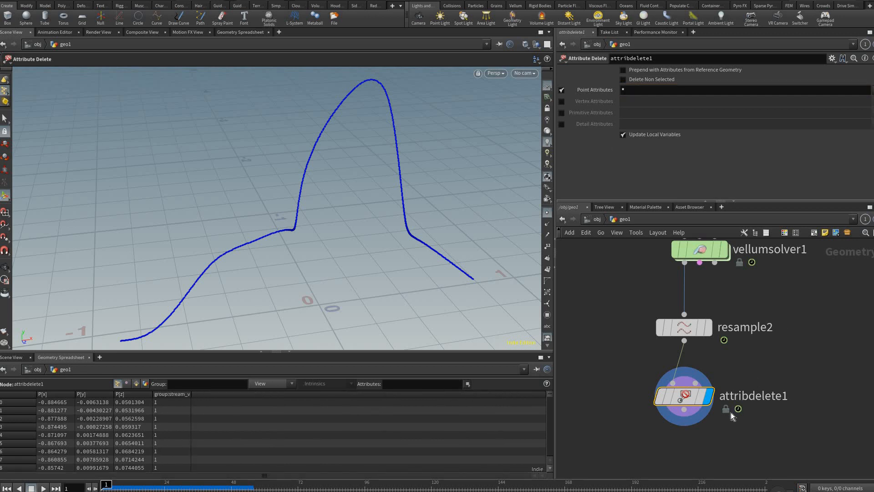
- Add a Sweep node below attribdelete1, connect the cleaned curve to its first input, and display it
middle_click_drag(700, 404, 725, 353)
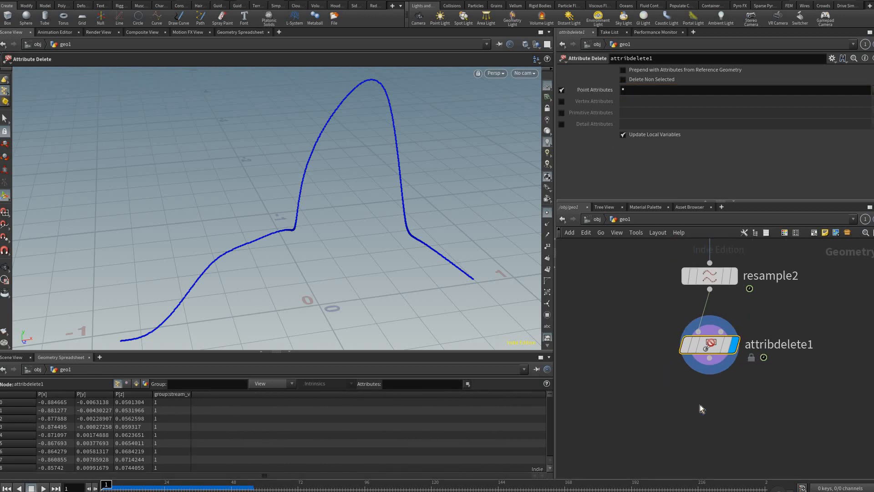
scroll(700, 404, "down", 1)
key("Tab")
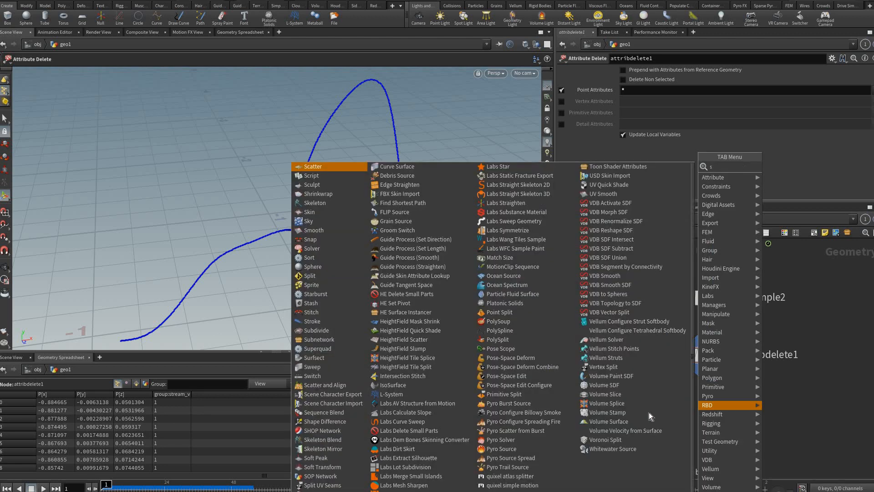
type("sweep")
key("Return")
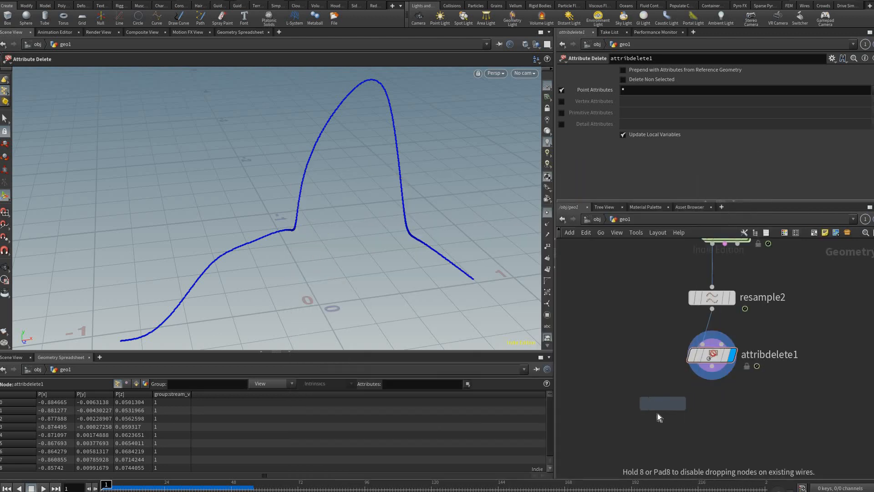
left_click(644, 418)
left_click_drag(712, 366, 640, 420)
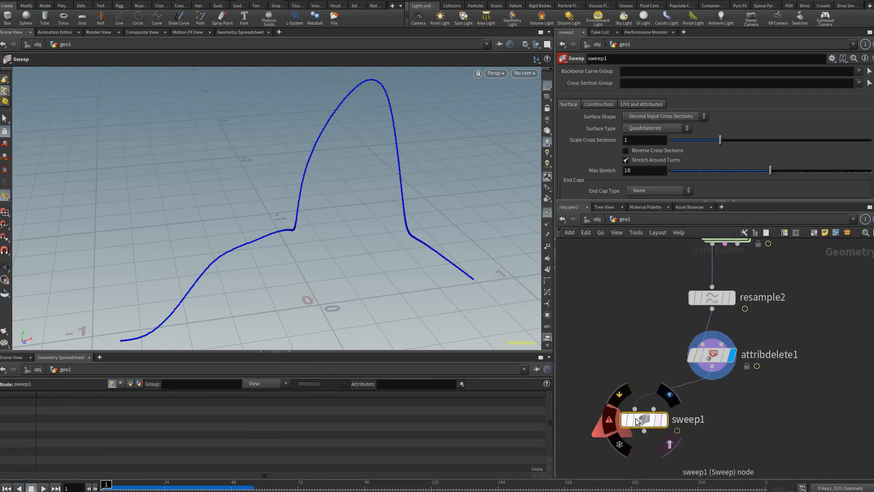
left_click(669, 394)
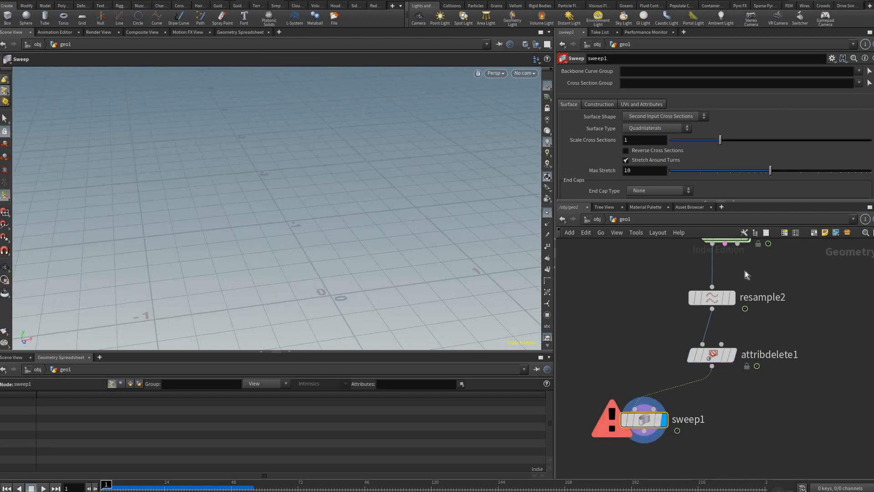
- Set sweep1's surface shape to Round Tube with a radius of .01
left_click_drag(872, 265, 602, 266)
left_click(656, 117)
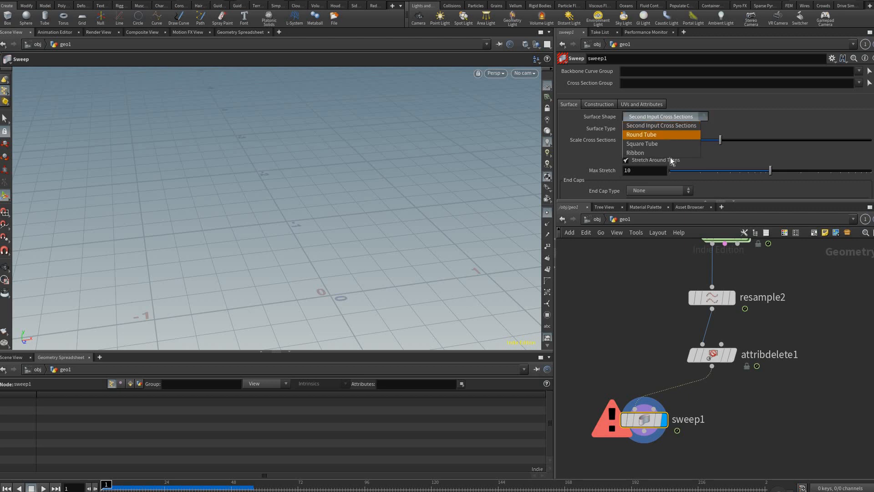
left_click(655, 134)
left_click(690, 151)
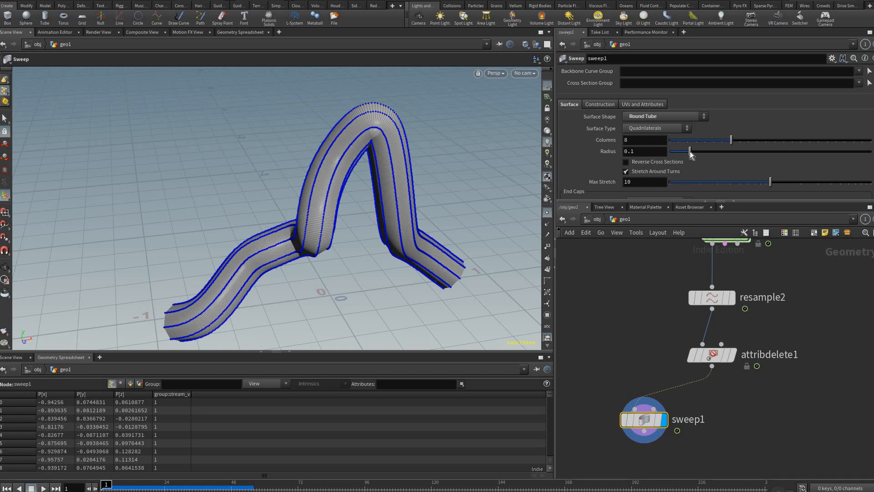
key("Tab")
middle_click_drag(660, 152, 659, 152)
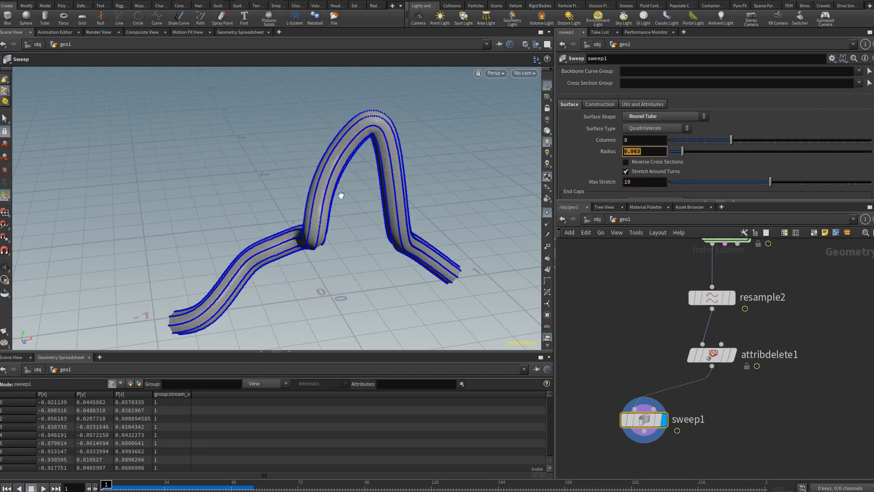
type(".01")
key("Return")
- Turn off the point display in the viewport and inspect the swept tube
scroll(547, 214, "up", 6)
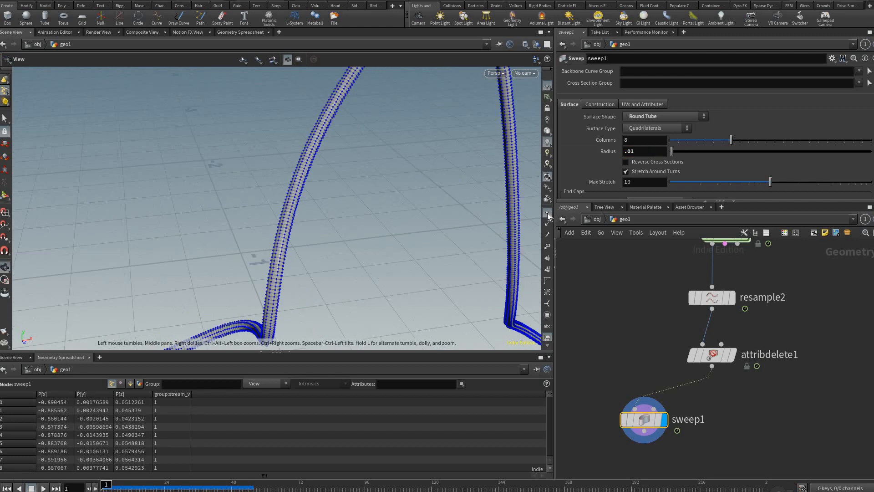
scroll(331, 117, "down", 1)
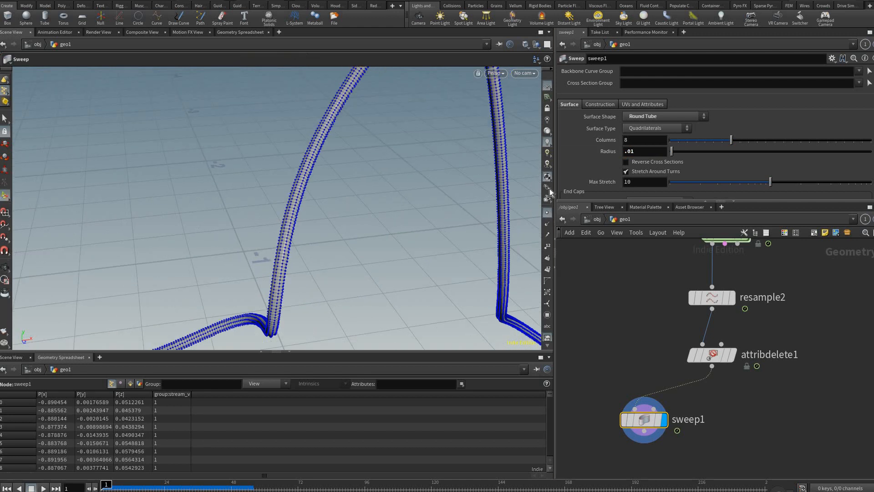
left_click(547, 212)
scroll(353, 242, "down", 5)
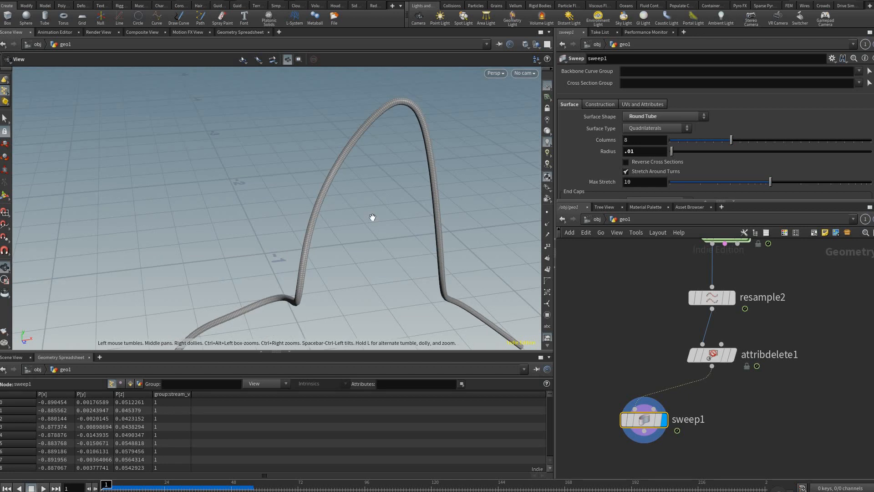
left_click_drag(388, 191, 478, 196)
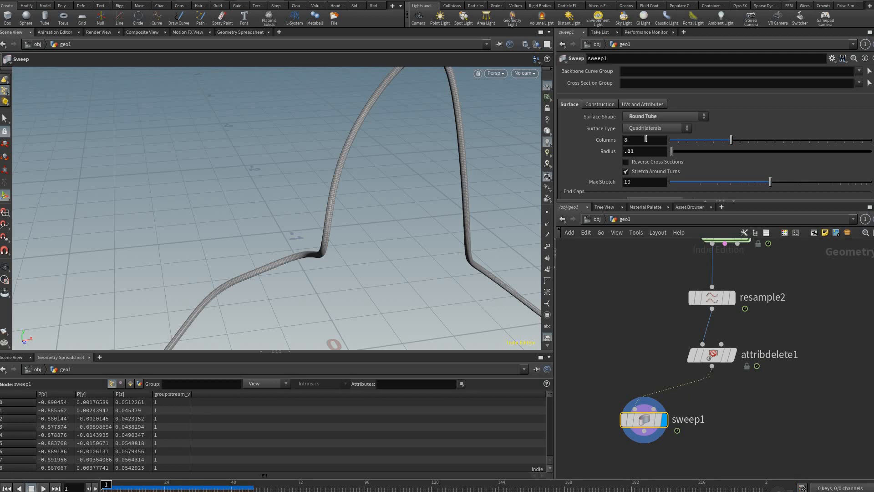
- Set sweep1 to 12 columns and enable Compute UVs
left_click(645, 139)
type("12")
key("Return")
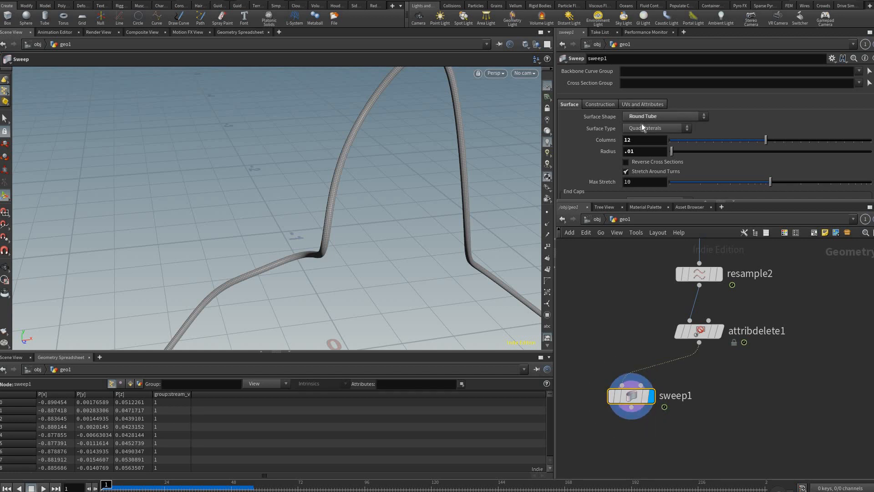
left_click(642, 105)
left_click(629, 124)
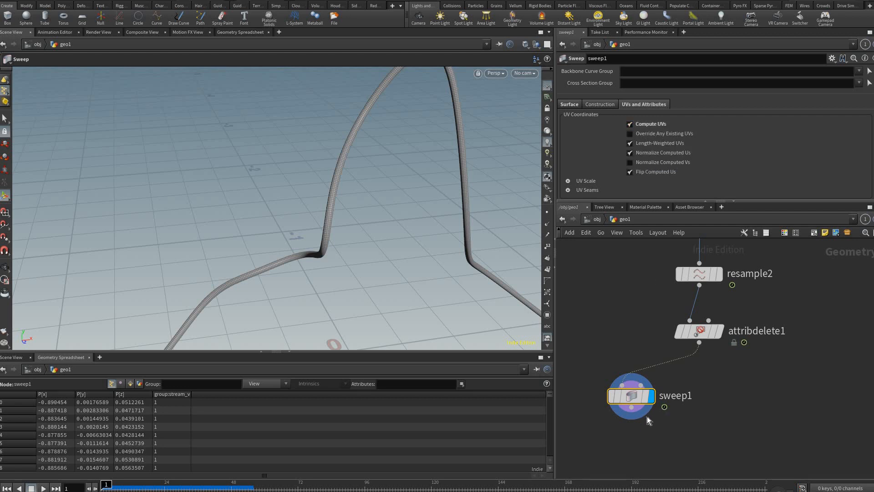
- Add a UV Quick Shade node after sweep1, display it, and inspect the UV grid texture along the cable
key("Tab")
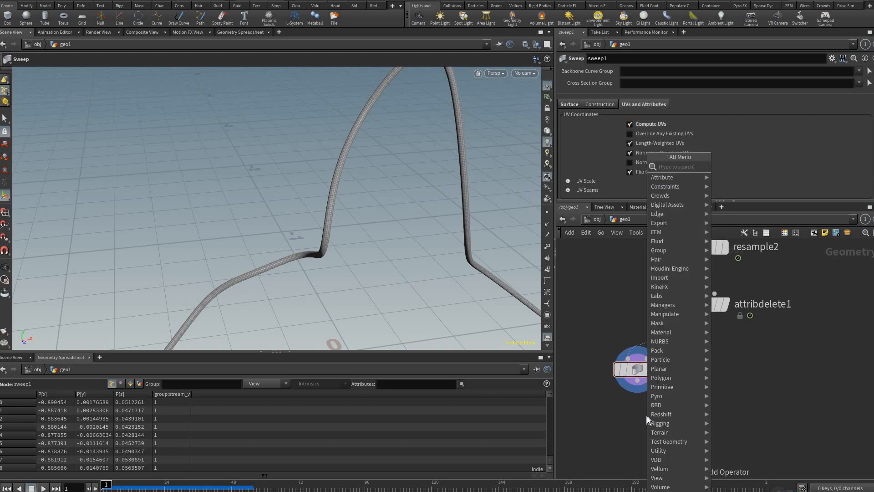
type("uv q")
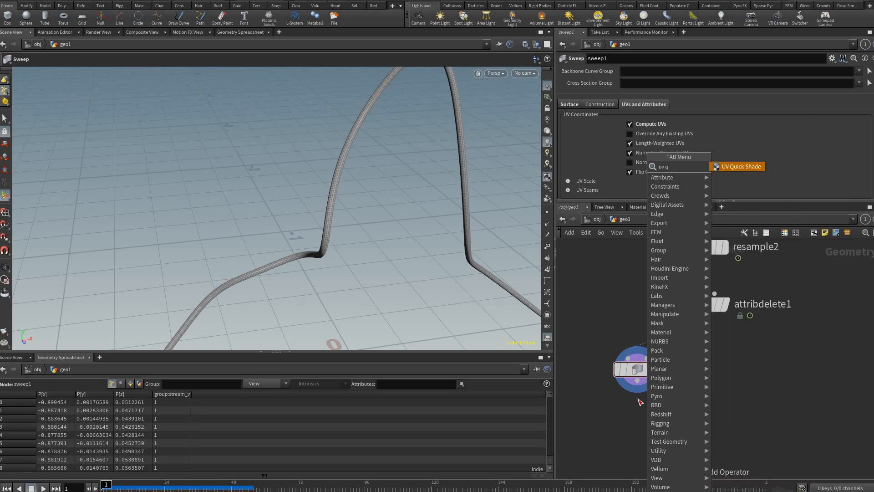
key("Return")
left_click(634, 415)
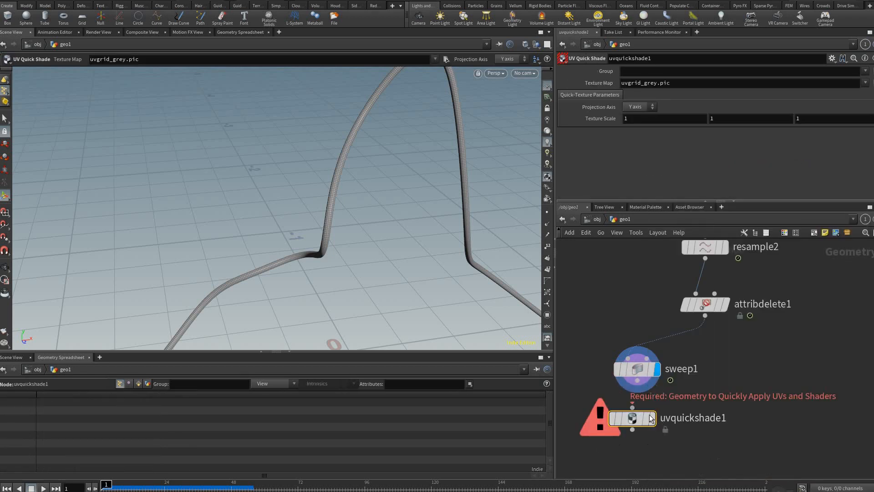
left_click(653, 418)
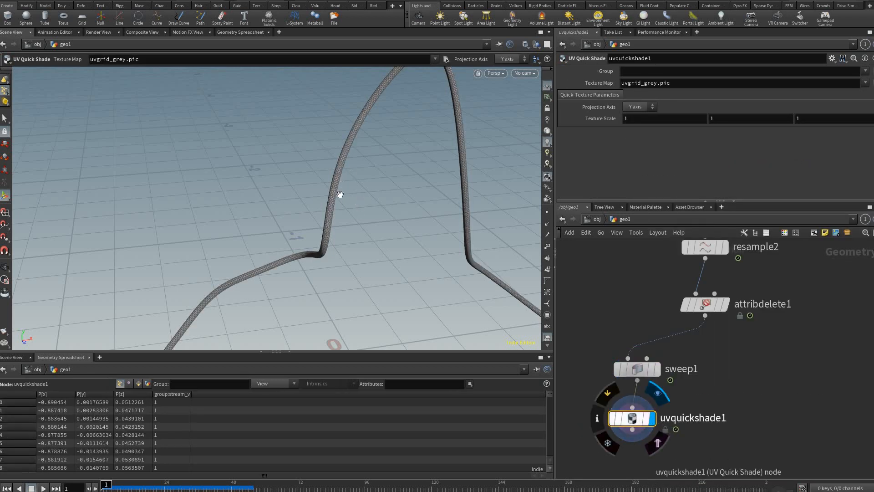
key("Escape")
left_click_drag(370, 185, 479, 148)
left_click_drag(268, 182, 346, 196)
middle_click_drag(660, 433, 630, 419)
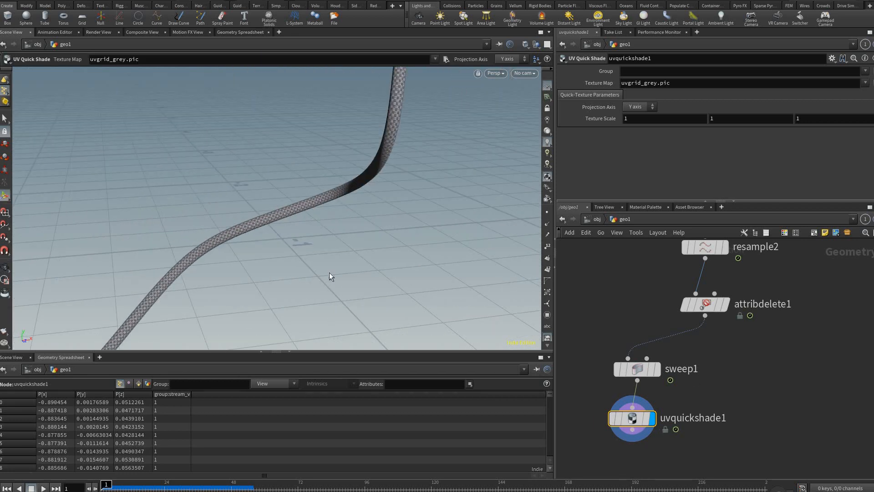
- Add an Attribute Promote node directly below uvquickshade1
mouse_move(631, 418)
left_mouse_down()
mouse_move(588, 415)
mouse_move(636, 417)
left_mouse_up()
left_click_drag(474, 289, 694, 392)
middle_click_drag(662, 371, 640, 338)
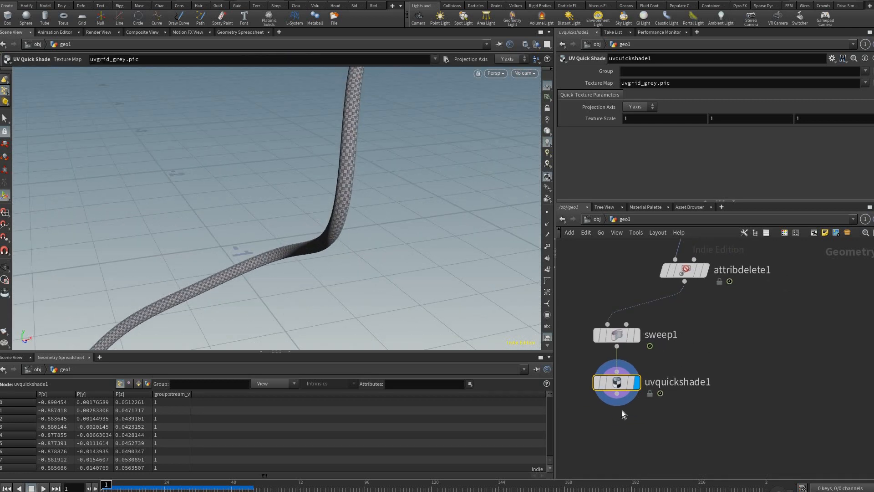
left_click(617, 336)
left_click(617, 383)
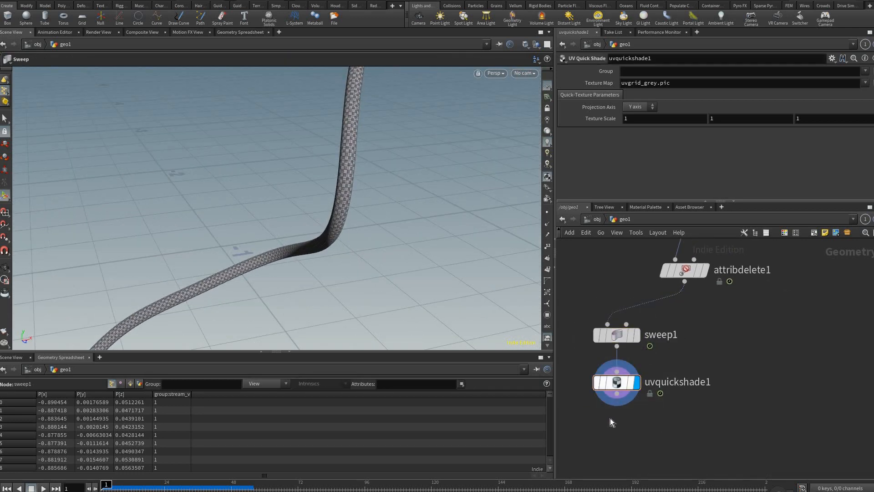
key("Tab")
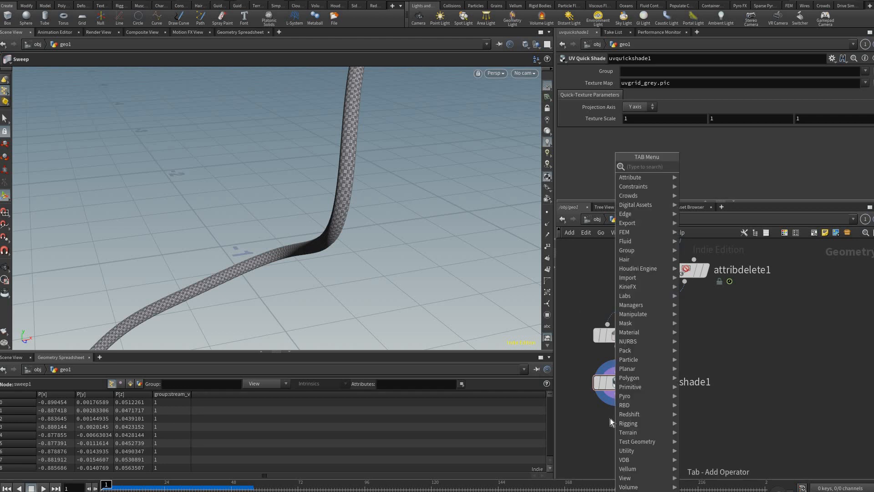
type("attri pro")
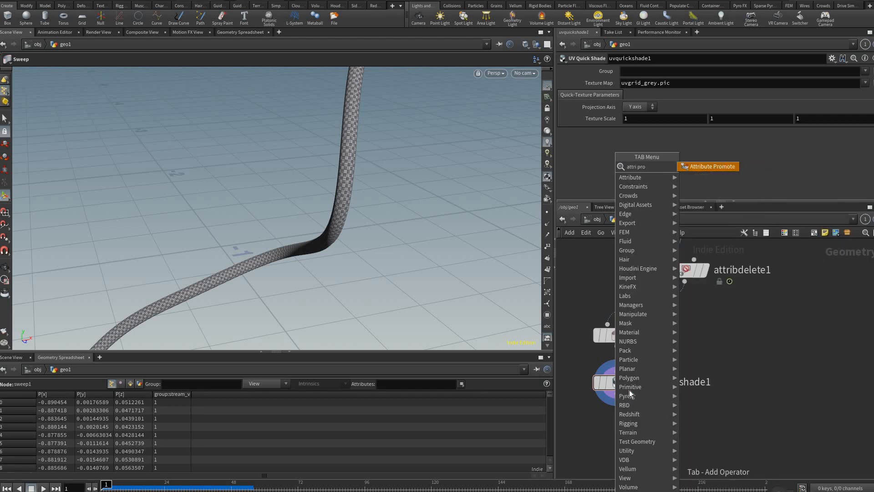
key("Return")
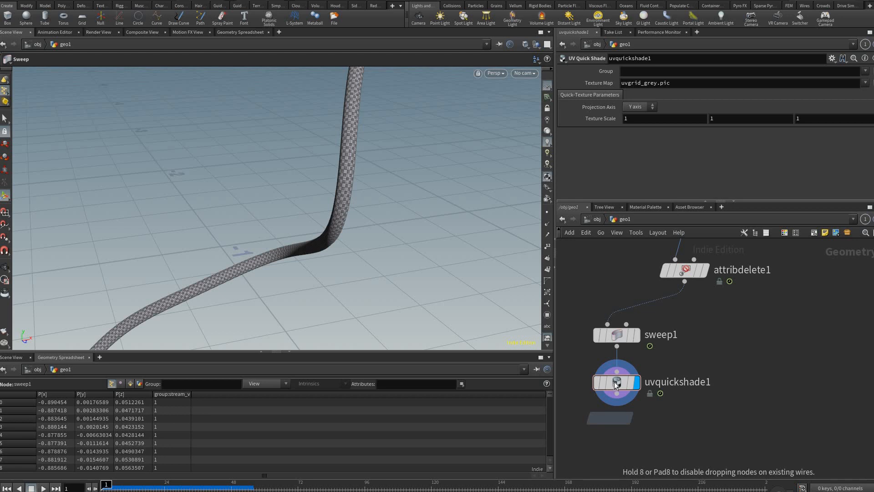
left_click(615, 385)
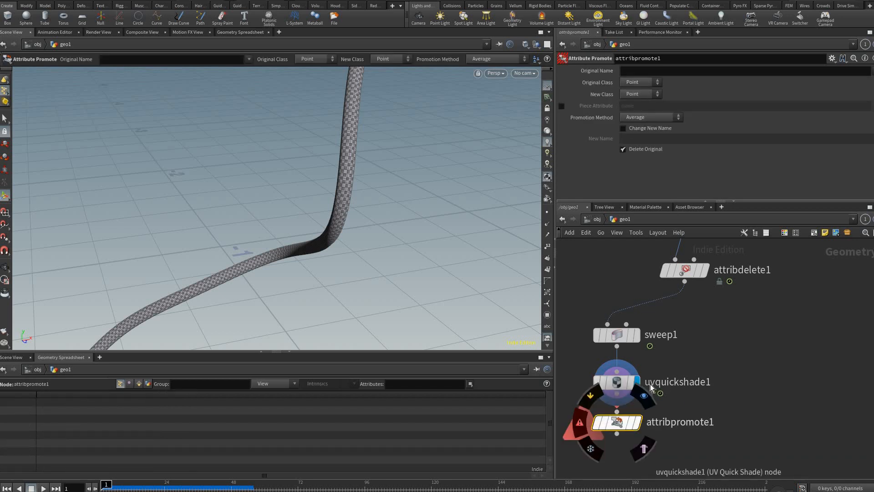
- Move attribpromote1 slightly lower, rewire its input to uvquickshade1's output and display the node
left_click(616, 381)
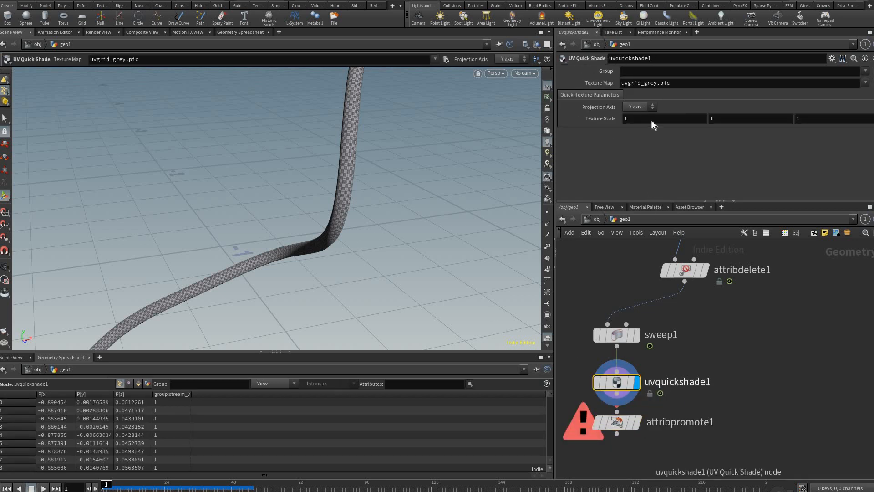
left_click(616, 335)
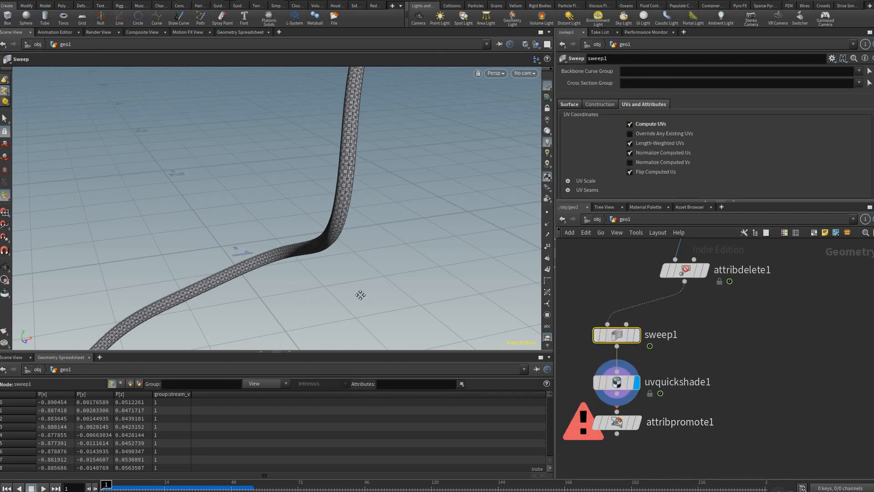
middle_click_drag(420, 93, 617, 375, "alt")
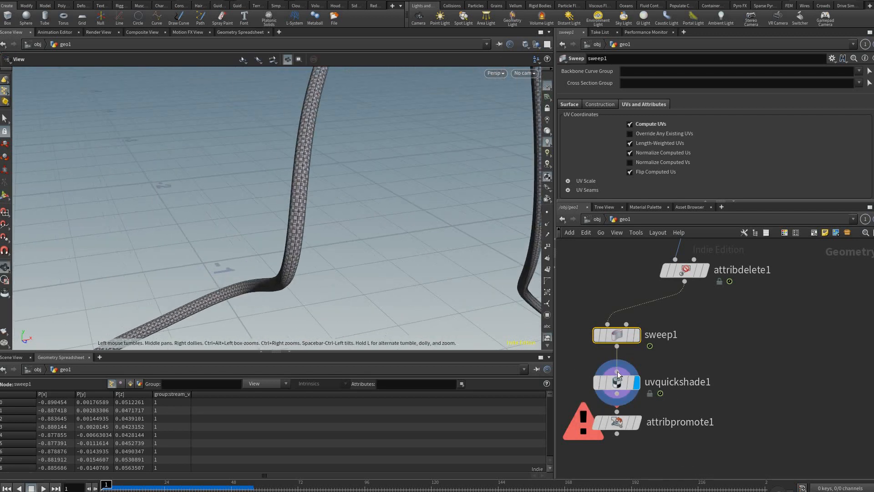
middle_click_drag(667, 464, 663, 408)
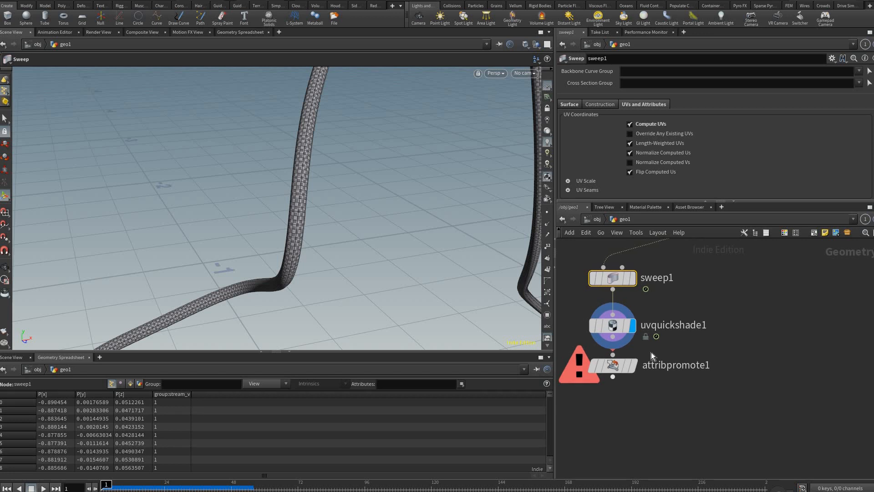
left_click_drag(622, 366, 622, 377)
left_click_drag(684, 347, 593, 364)
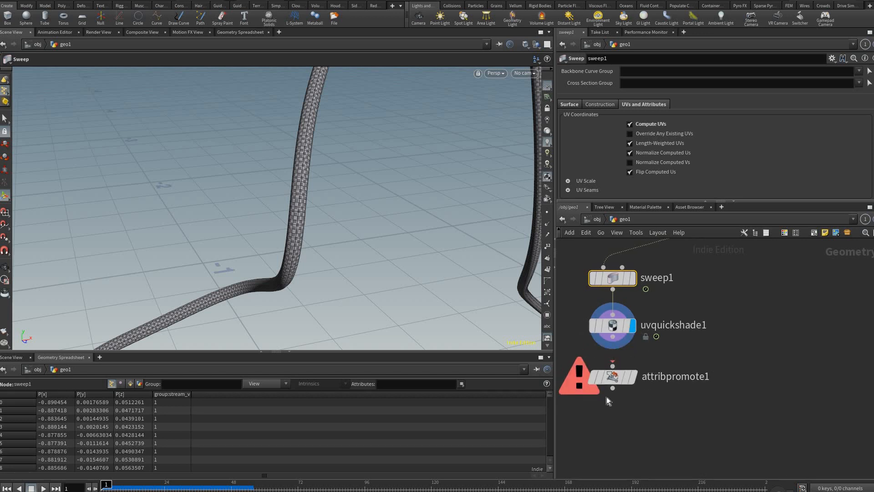
middle_click_drag(606, 397, 601, 416)
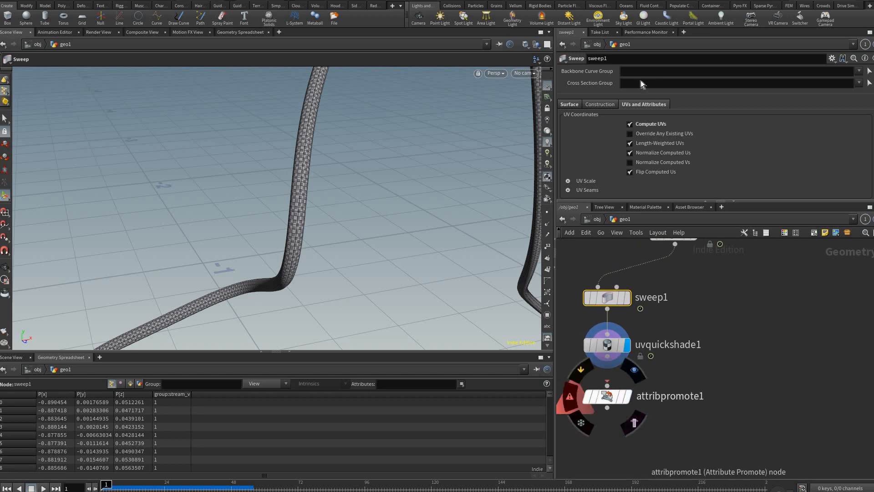
left_click(609, 396)
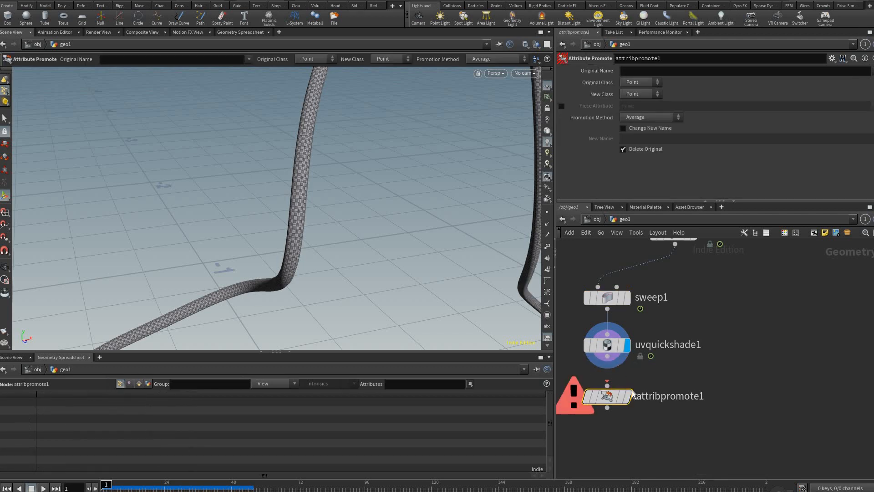
left_click_drag(607, 385, 607, 355)
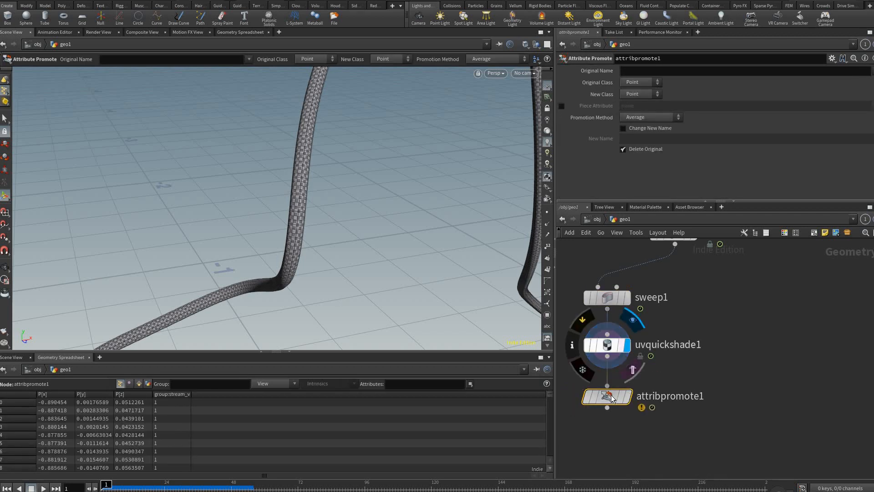
left_click(633, 370)
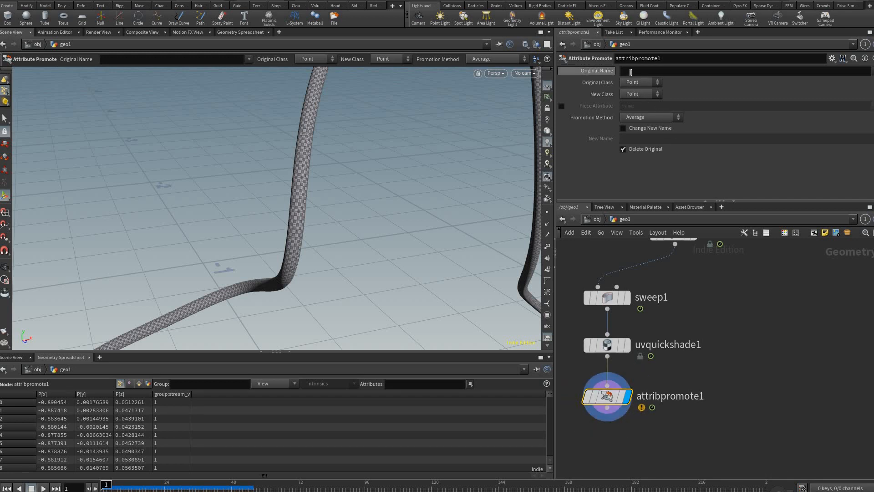
- Set attribpromote1's original name to uv and its original class to Vertex
left_click(631, 72)
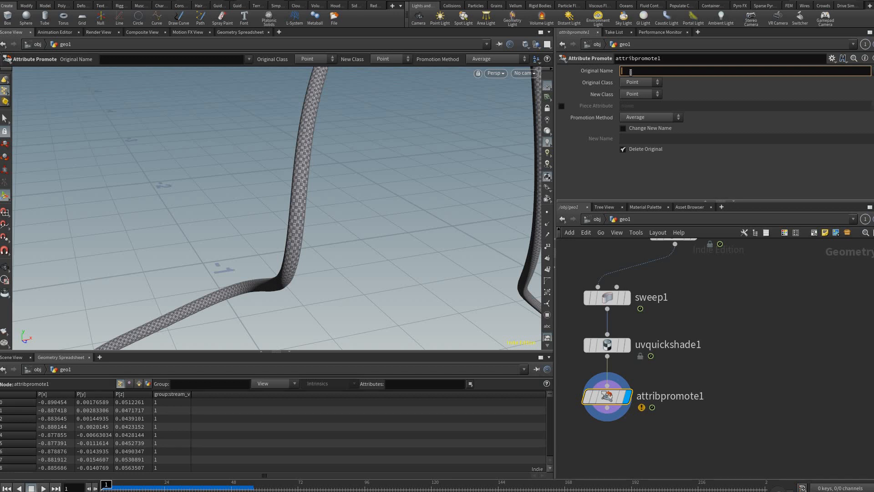
key("Return")
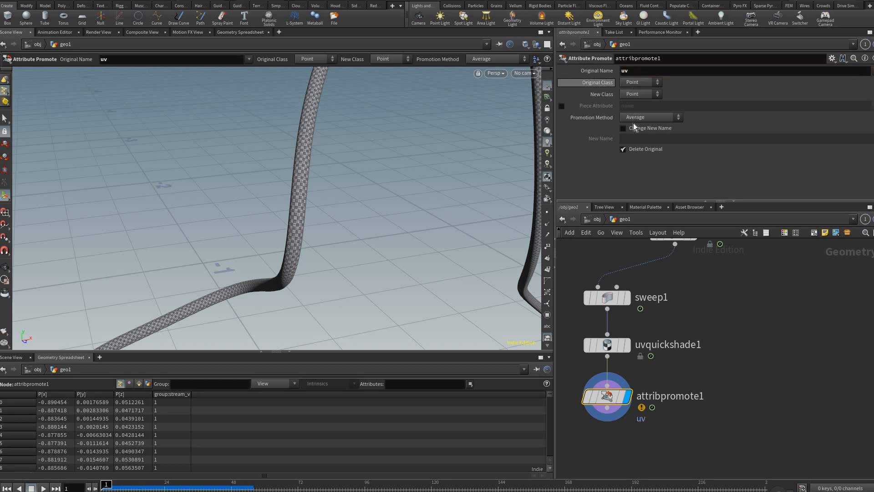
left_click(640, 86)
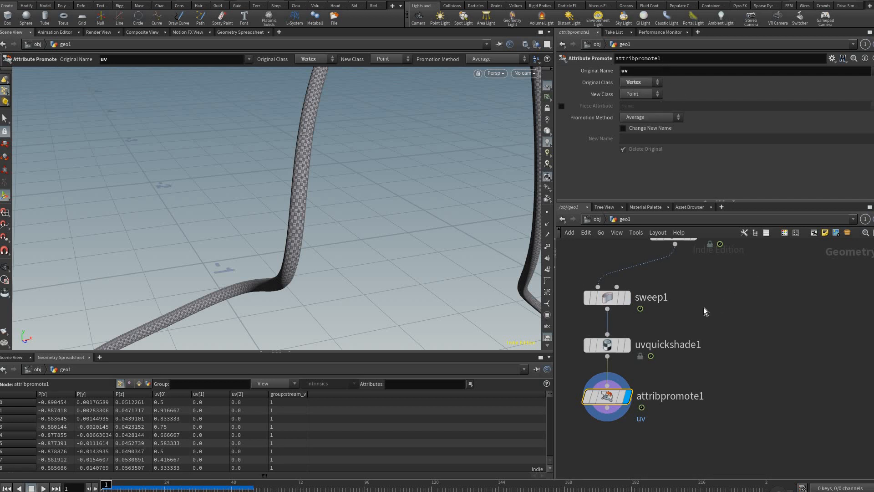
- Duplicate the sweep1, uvquickshade1 and attribpromote1 nodes as a second branch fed by attribdelete1
middle_click_drag(692, 320, 691, 346)
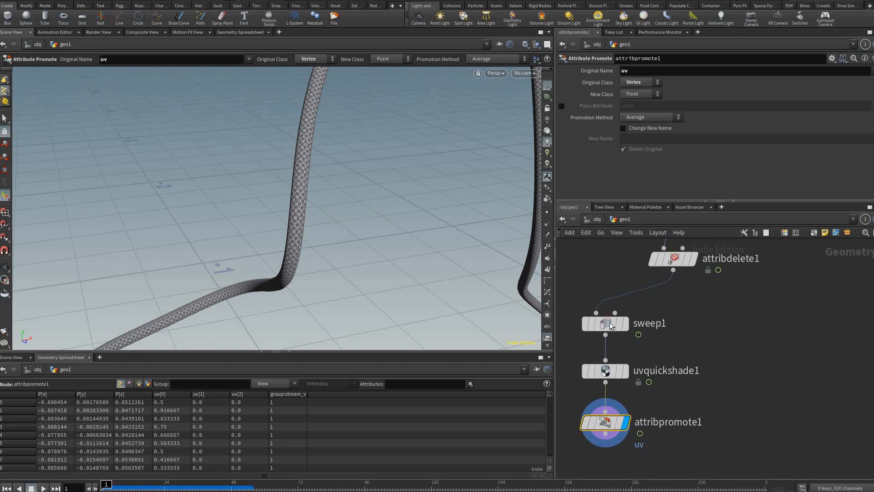
left_click_drag(701, 307, 582, 448)
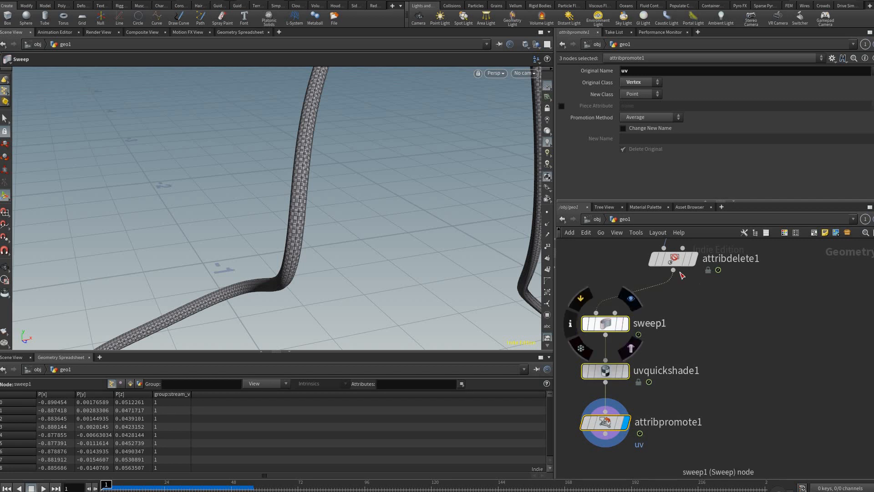
key("ctrl+c")
key("ctrl+v")
left_click(769, 265)
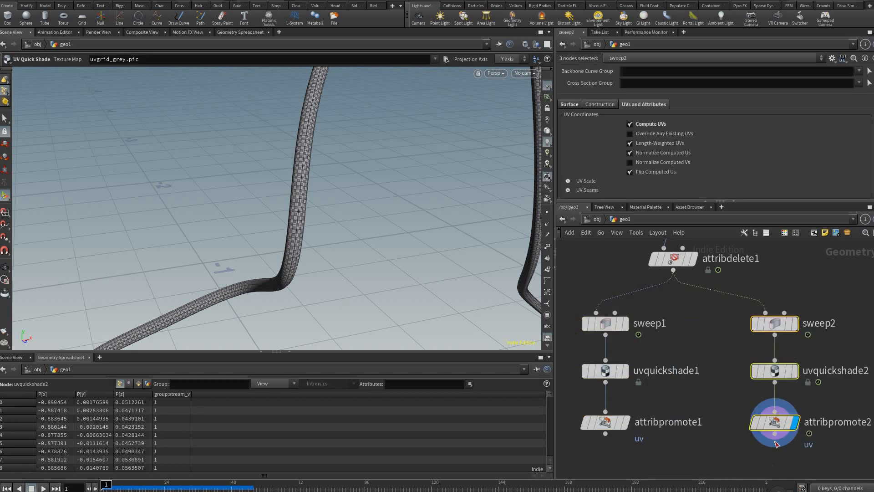
- Set the radius of the duplicated sweep2 to .02 and view the whole thicker tube
left_click(784, 325)
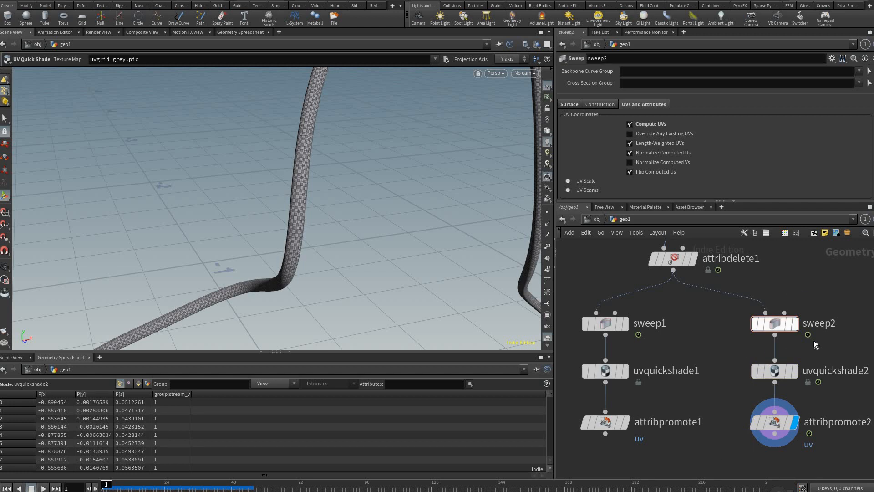
left_click(775, 325)
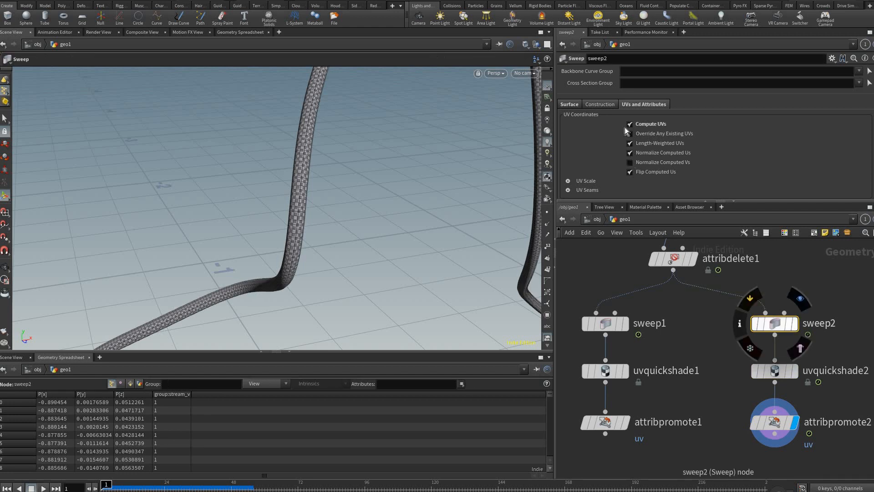
left_click(569, 104)
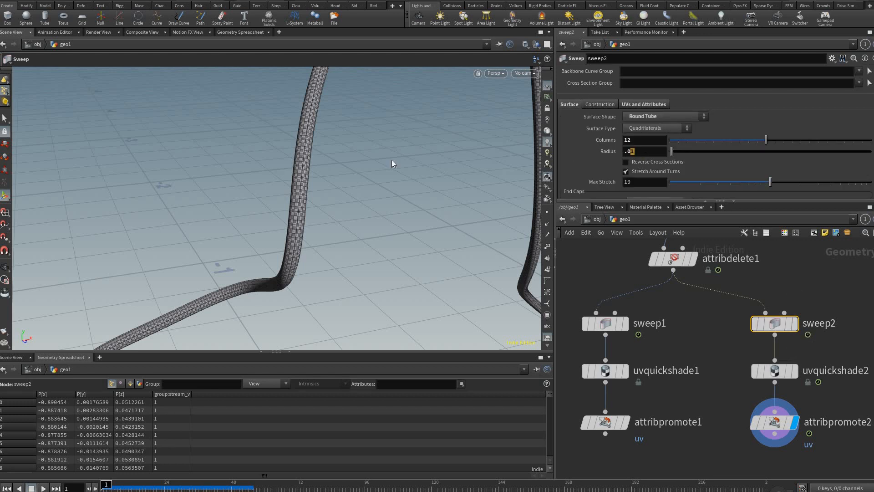
key("Return")
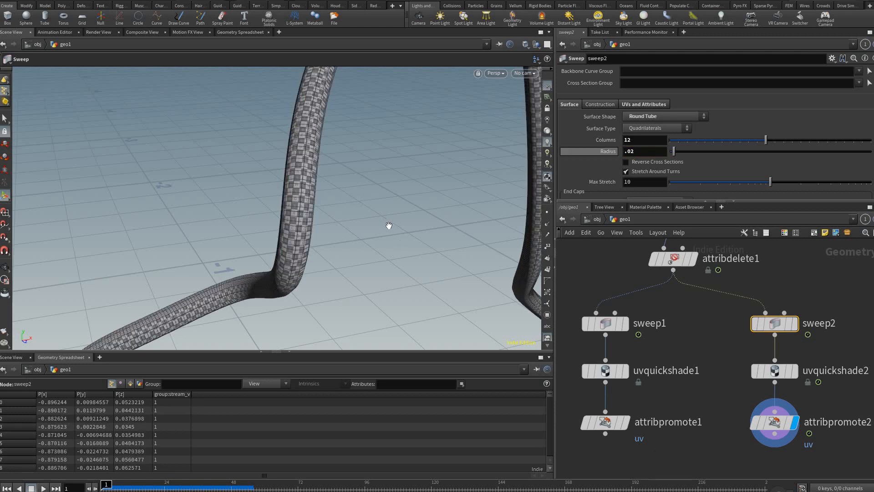
key("Escape")
left_click_drag(390, 226, 343, 248)
scroll(361, 232, "down", 4)
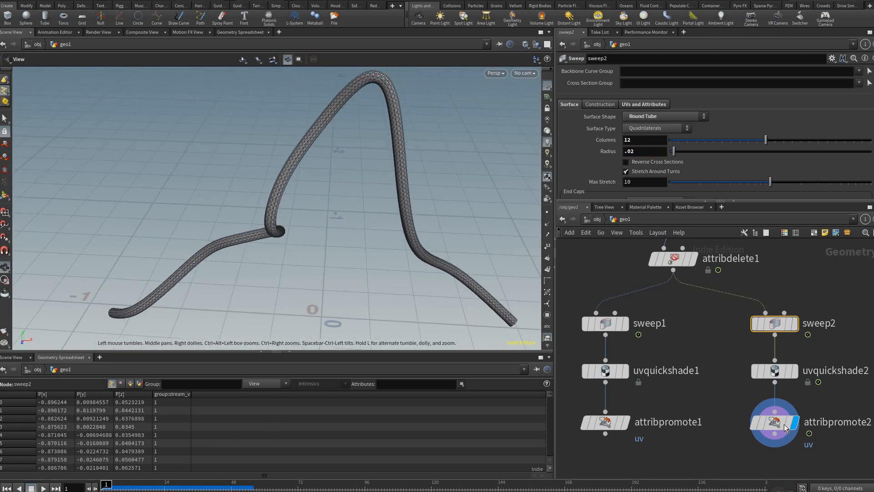
left_click(788, 331)
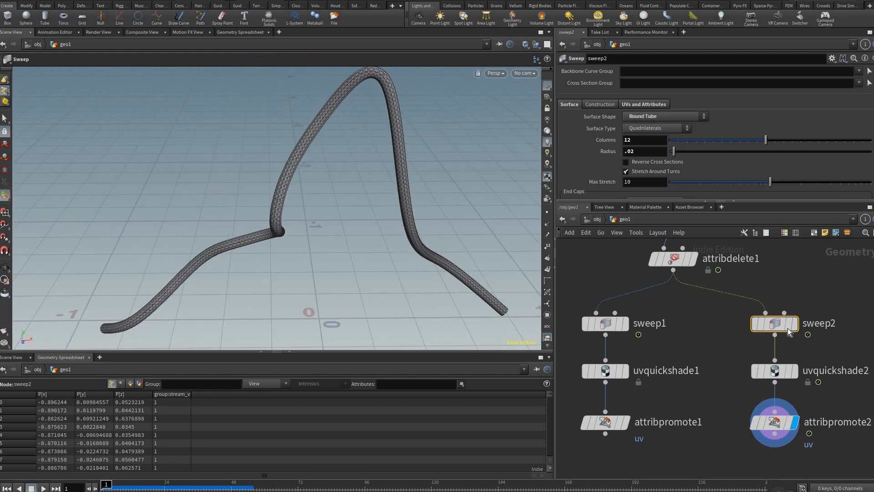
- Compare the two tube versions by displaying attribpromote1 and attribpromote2, and inspect the thicker one up close
left_click(625, 422)
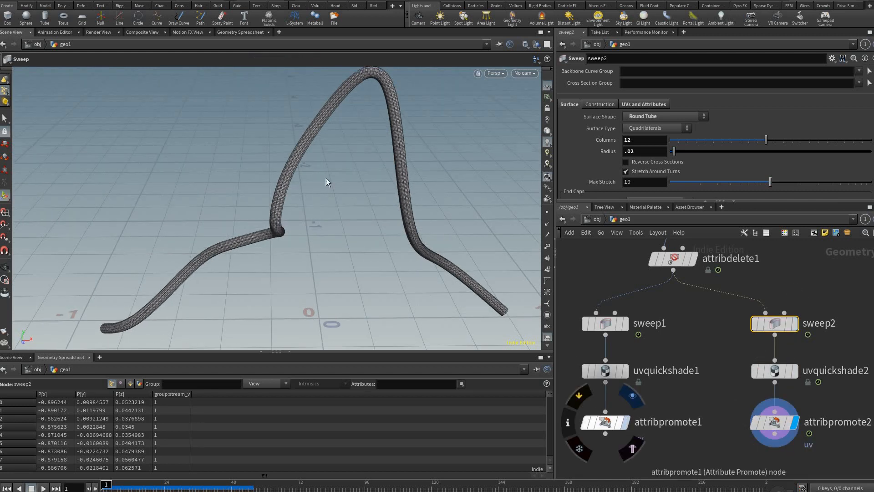
left_click(605, 423)
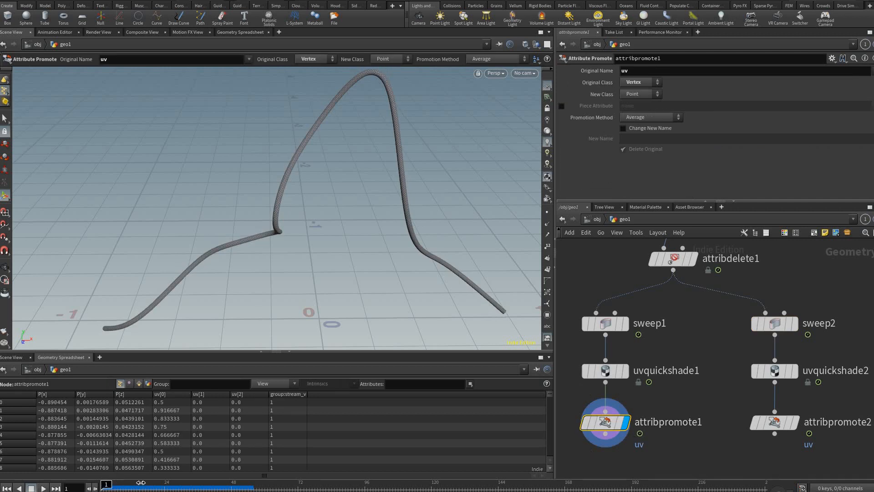
key("Up")
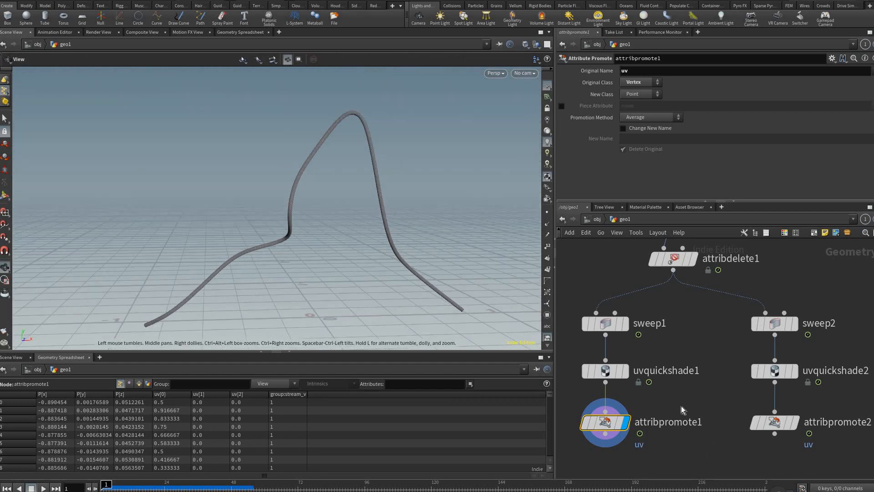
middle_click_drag(609, 421, 610, 353)
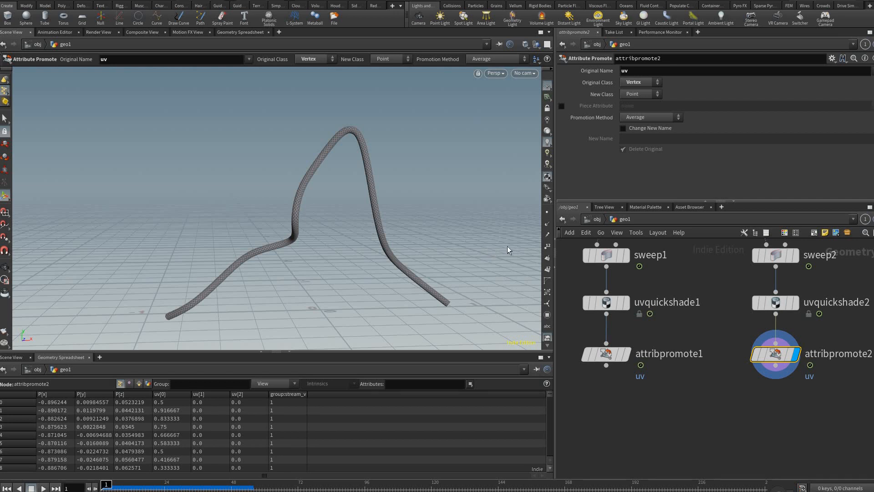
right_click_drag(387, 138, 241, 260, "alt")
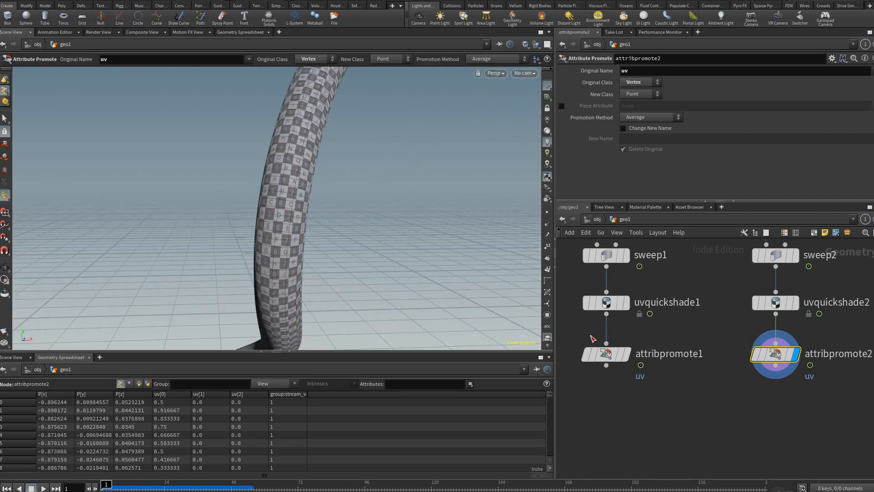
- Turn on point numbers in the viewport and compare the point numbering of attribpromote1 and attribpromote2
left_click(547, 246)
right_click_drag(364, 207, 289, 269, "alt")
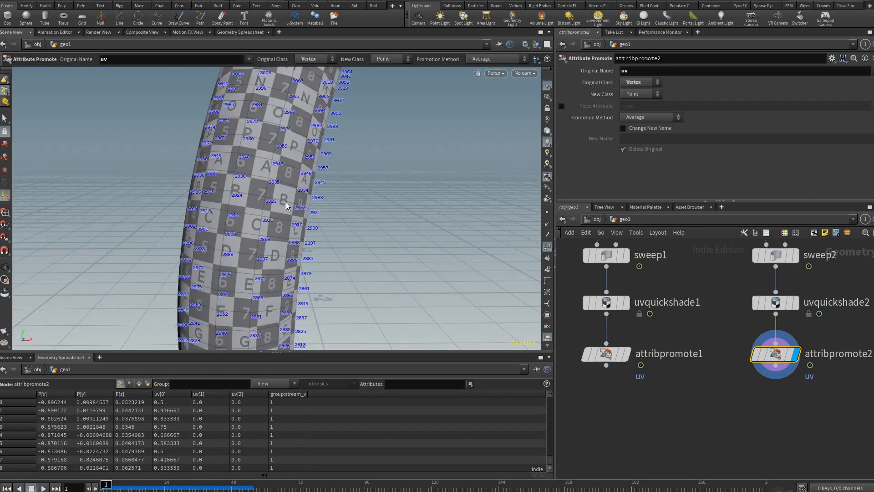
left_click(627, 353)
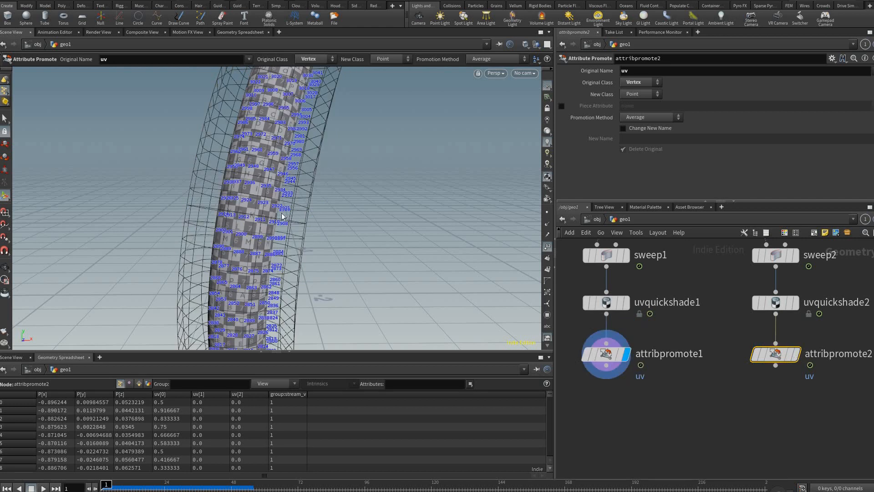
left_click(796, 354)
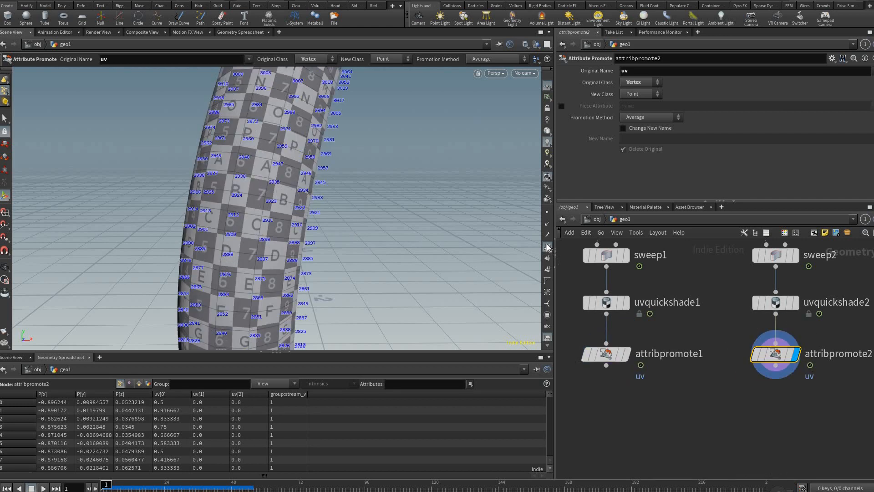
- Turn off the point numbers in the viewport and view the whole thicker tube
left_click_drag(314, 173, 292, 185, "alt")
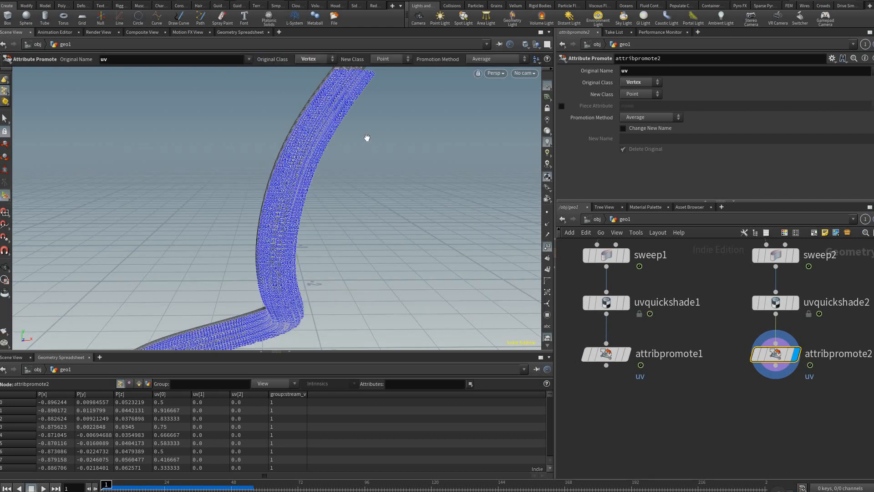
left_click(547, 246)
left_click_drag(460, 286, 656, 275)
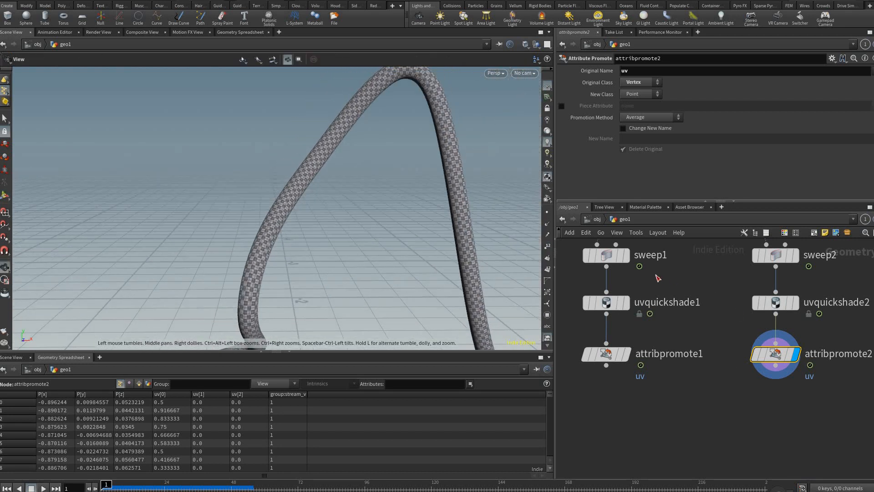
- Compare the thin and thick tubes by displaying attribpromote1 and attribpromote2 in turn
middle_click_drag(757, 403, 741, 476)
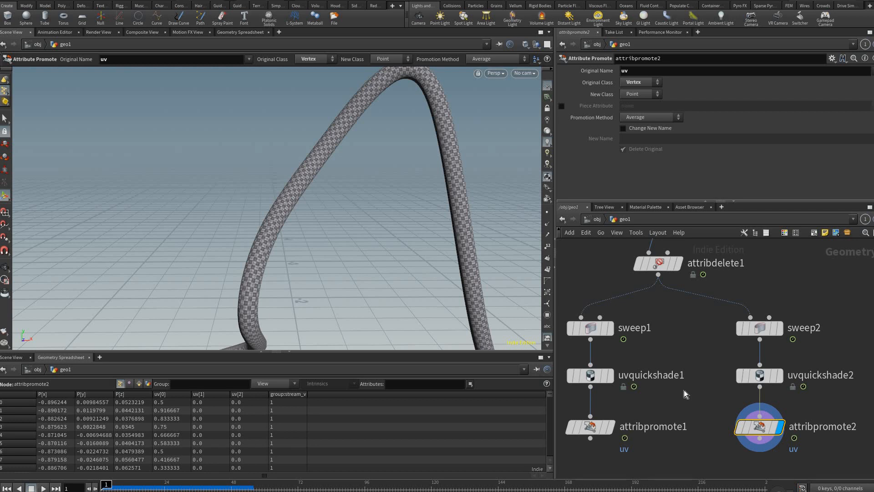
middle_click_drag(684, 390, 711, 282)
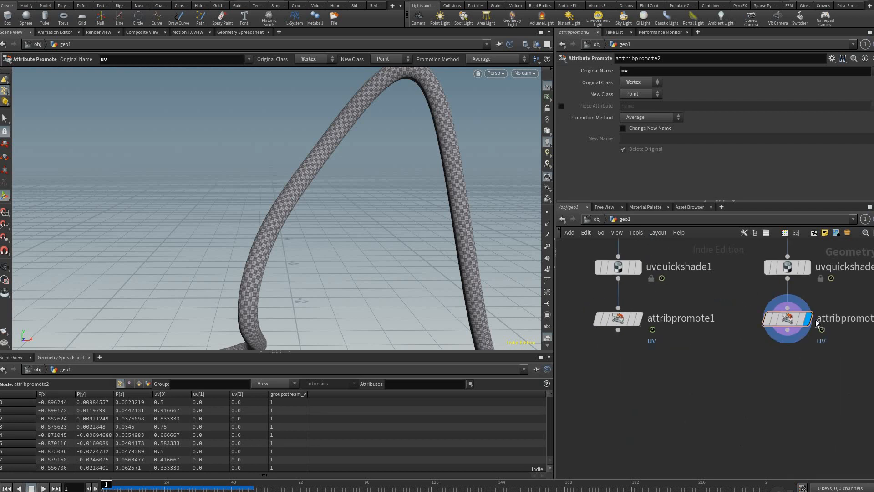
left_click(638, 319)
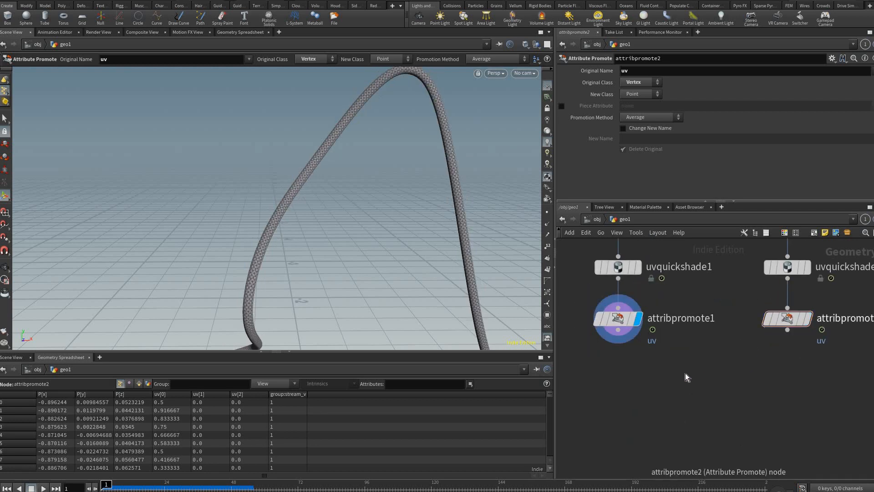
left_click(808, 318)
- Add an Attribute VOP node below and between attribpromote1 and attribpromote2
key("Tab")
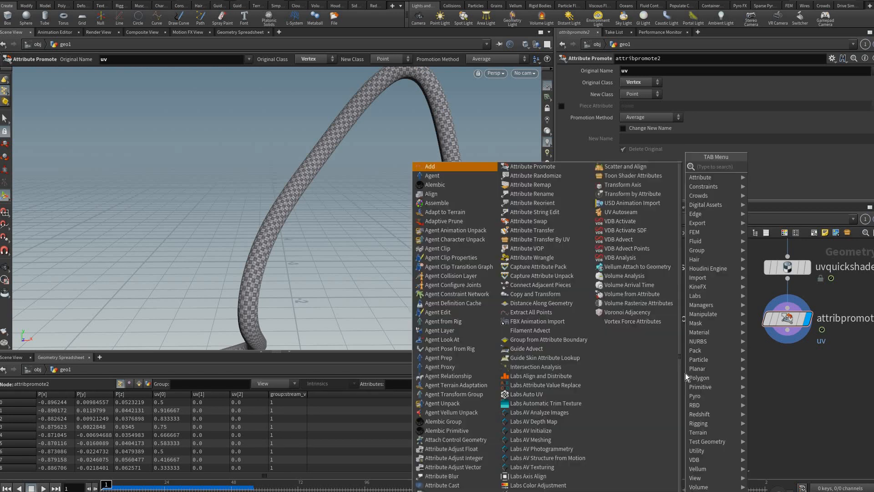
type("attri b")
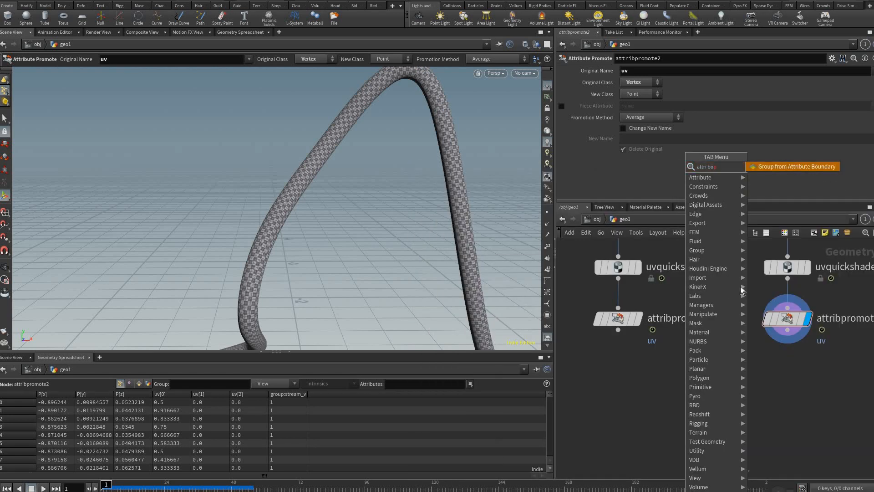
key("BackSpace")
type("vop")
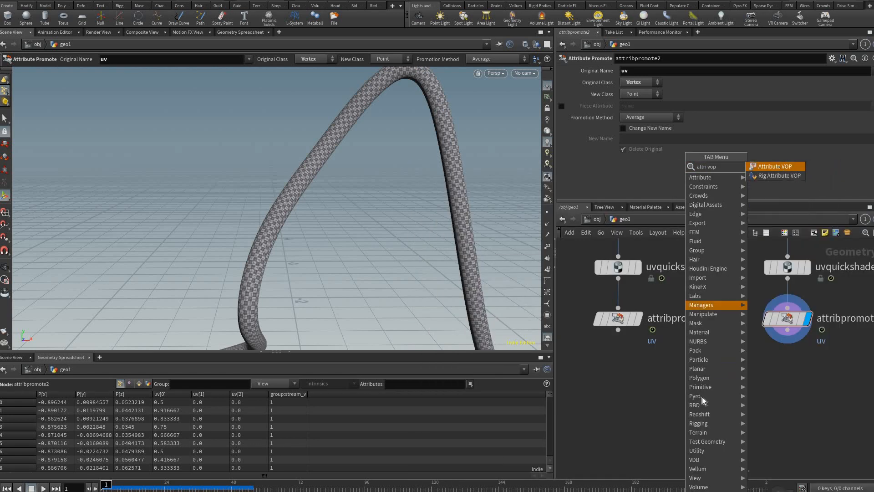
key("Return")
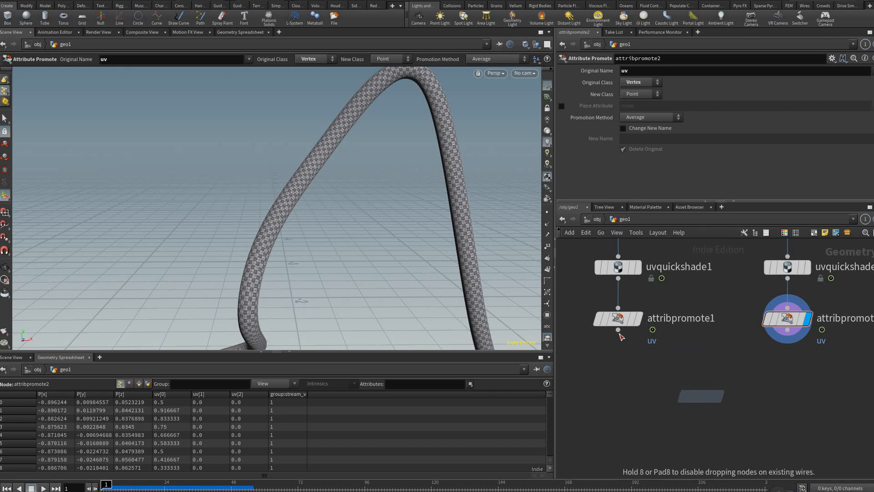
left_click(701, 396)
left_click_drag(678, 396, 676, 404)
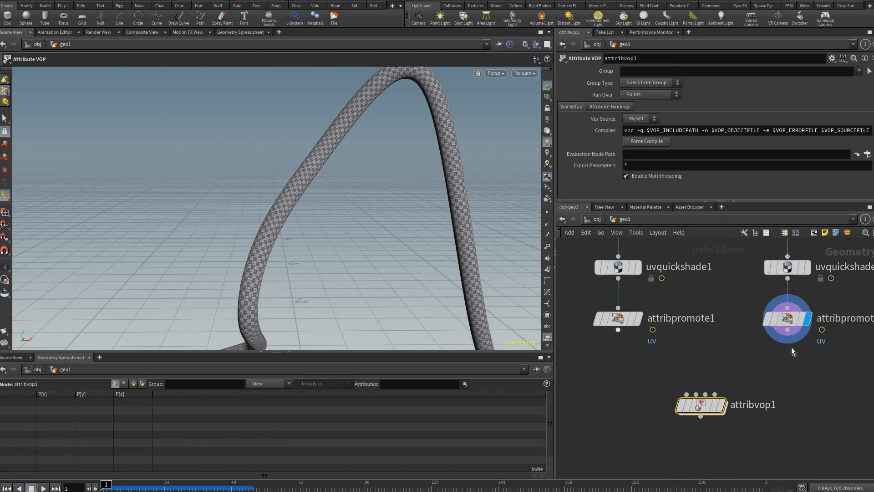
- Wire attribpromote1 into the first input and attribpromote2 into the second input of attribvop1, and display attribvop1
left_click_drag(617, 329, 701, 388)
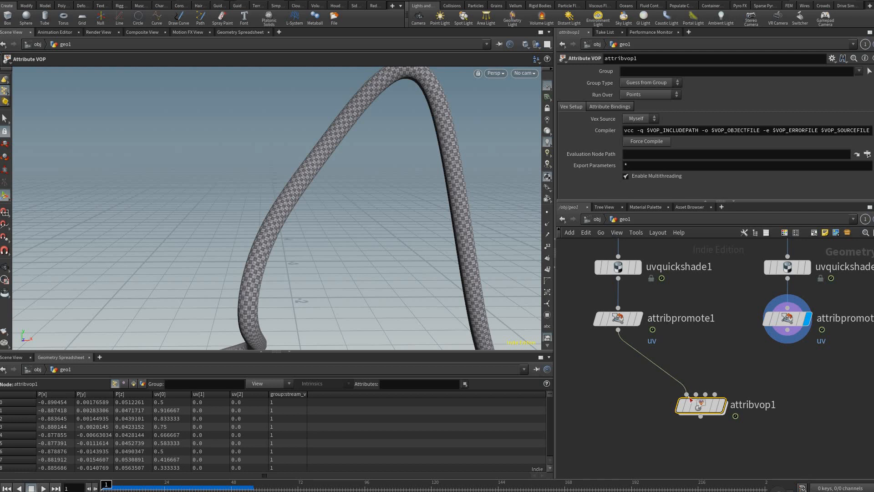
left_click_drag(787, 329, 697, 395)
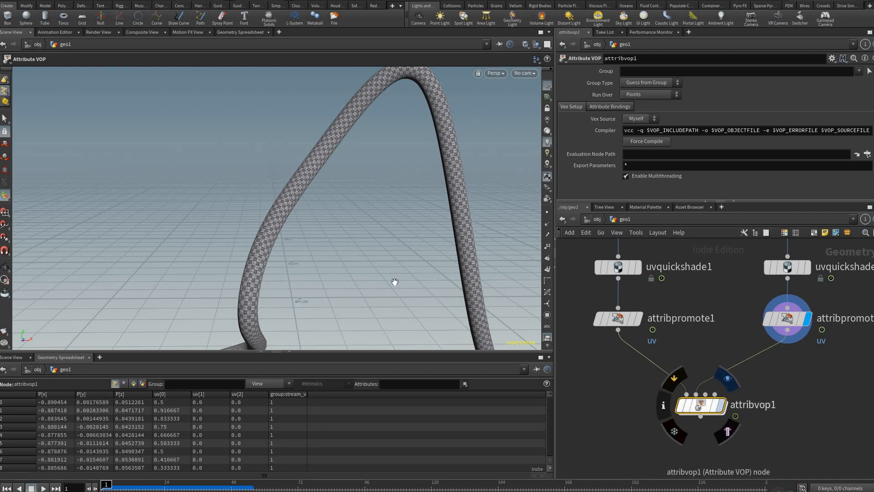
double_click(699, 401)
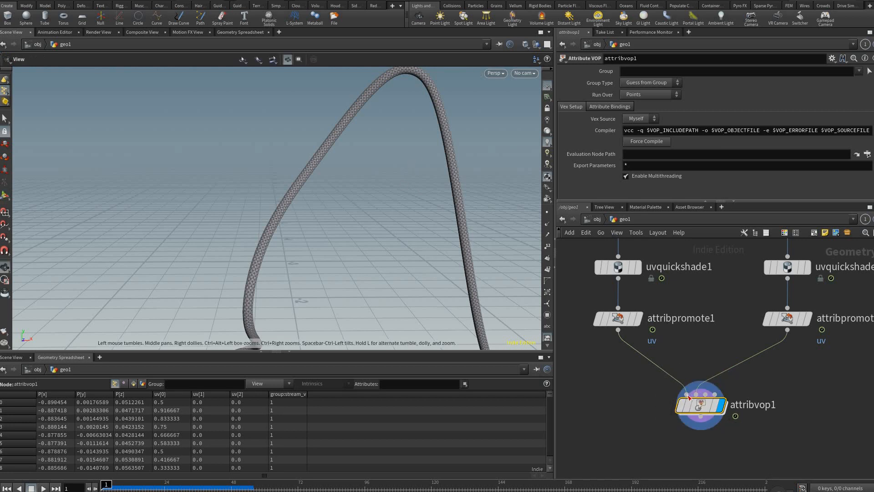
- Compare the output of attribvop1 with attribpromote1 by displaying each over a wider view of the tube
middle_click_drag(273, 255, 276, 205, "alt")
right_click_drag(275, 205, 255, 205, "alt")
middle_click_drag(255, 205, 268, 192, "alt")
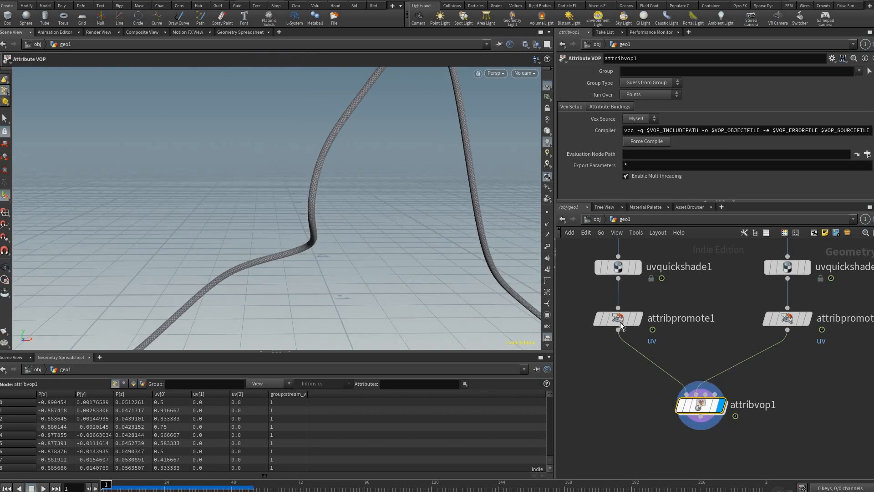
left_click(654, 319)
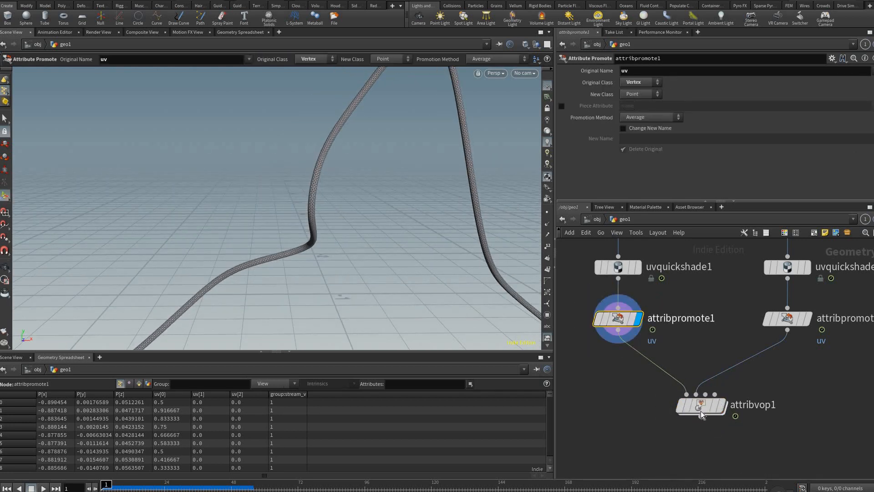
left_click(700, 407)
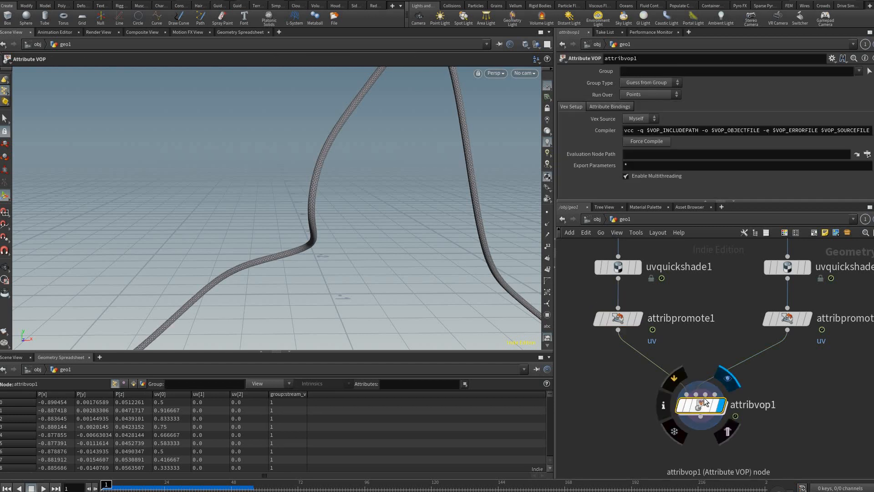
- Open the network inside attribvop1 and place geometryvopoutput1 level with geometryvopglobal1, leaving space between the two nodes
key("i")
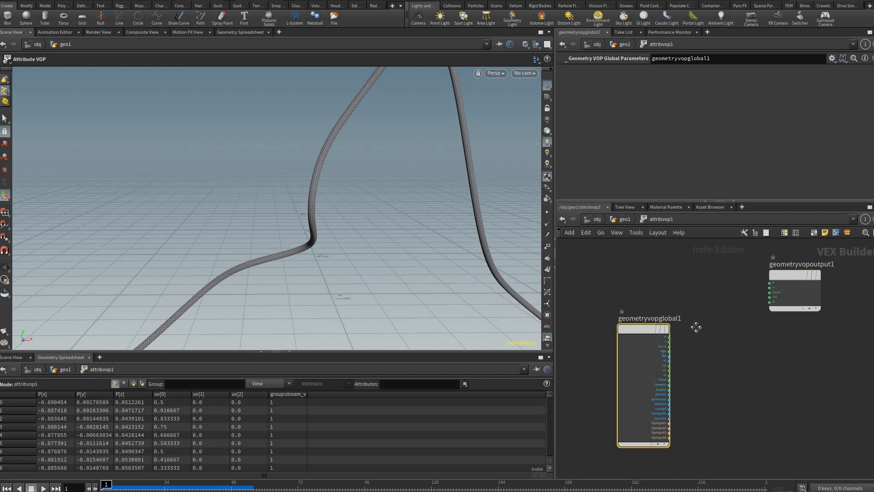
left_click_drag(794, 275, 807, 324)
middle_click_drag(700, 326, 687, 324)
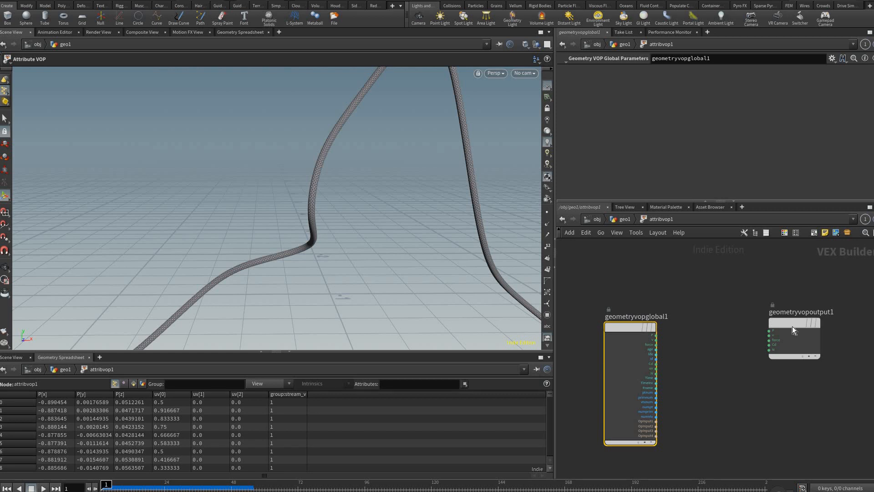
left_click_drag(792, 326, 813, 331)
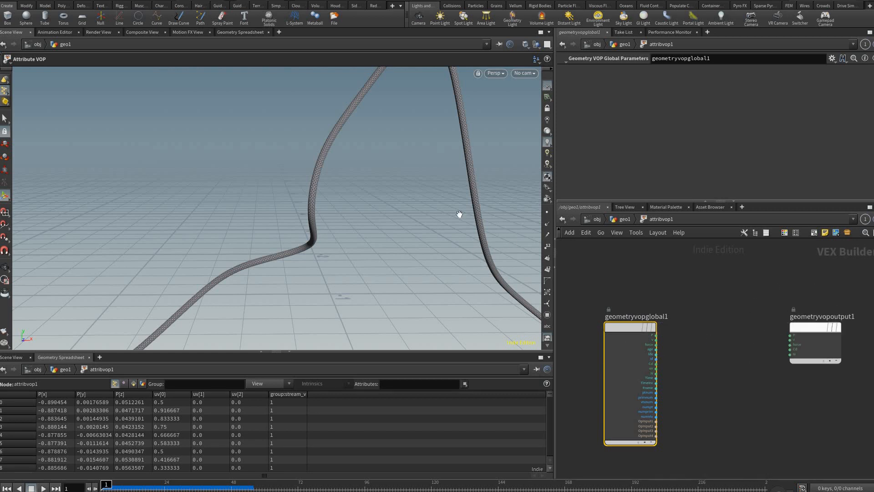
key("Escape")
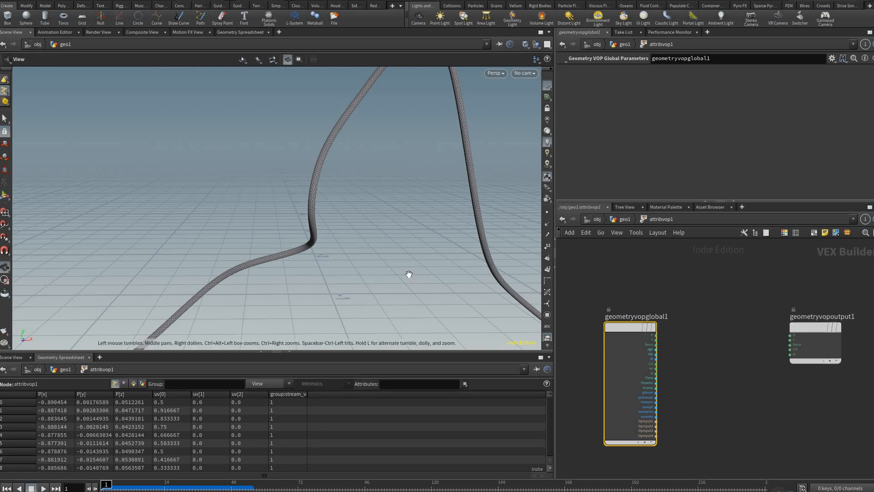
left_click_drag(408, 275, 448, 268)
scroll(705, 335, "up", 2)
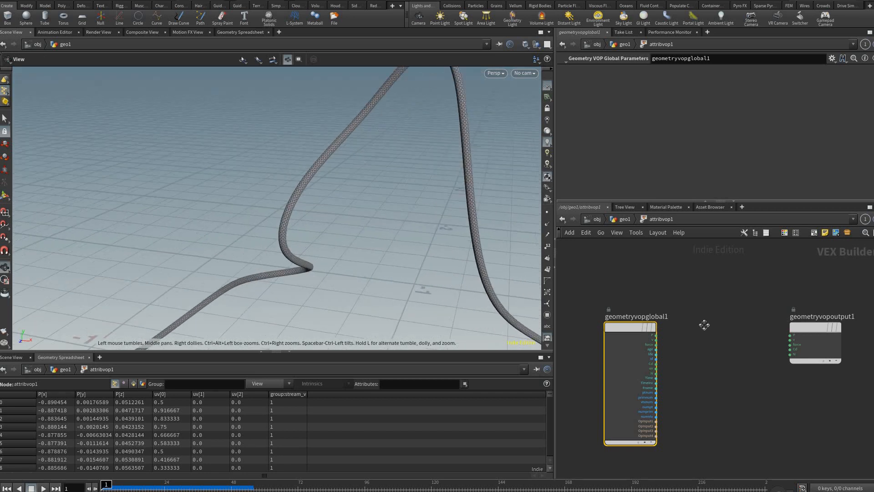
middle_click_drag(633, 336, 609, 338)
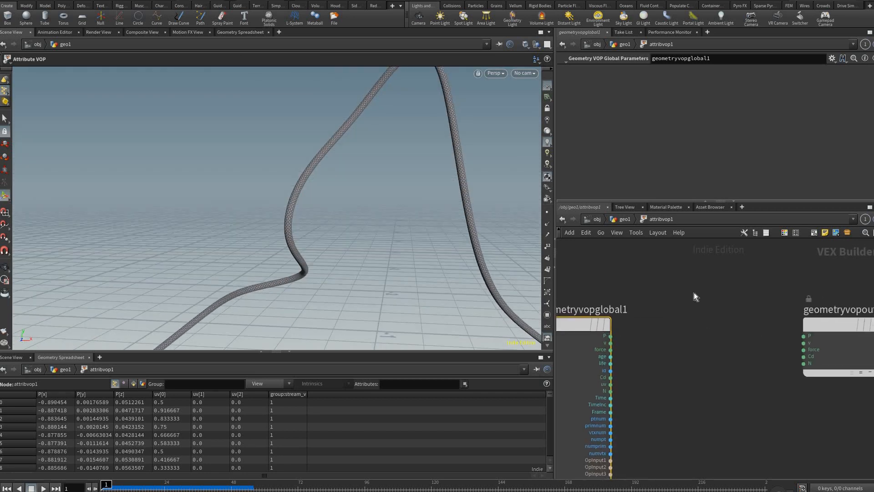
left_click_drag(833, 324, 817, 324)
middle_click_drag(682, 413, 745, 366)
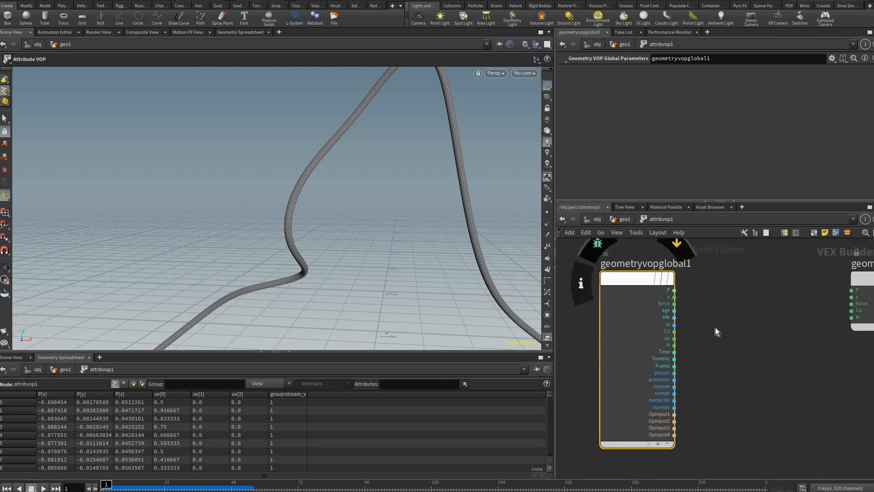
- Check which nodes feed attribvop1 and examine the matching OpInput outputs on geometryvopglobal1 inside it
key("u")
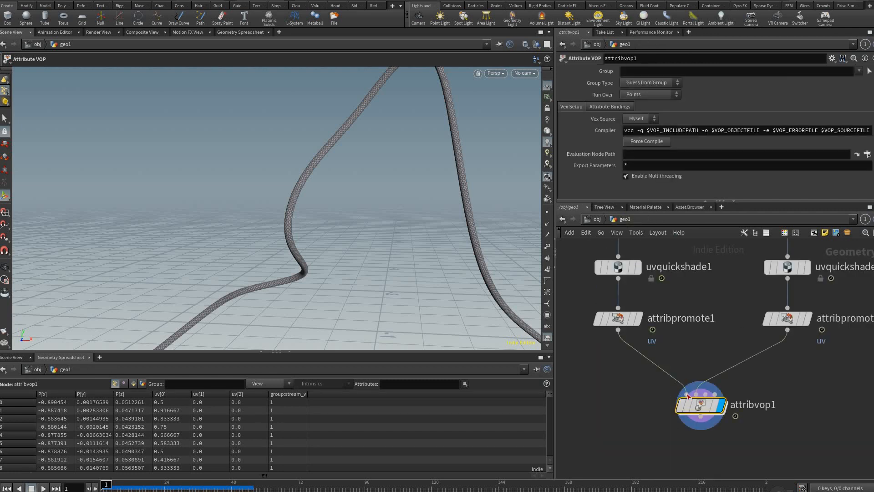
key("Up")
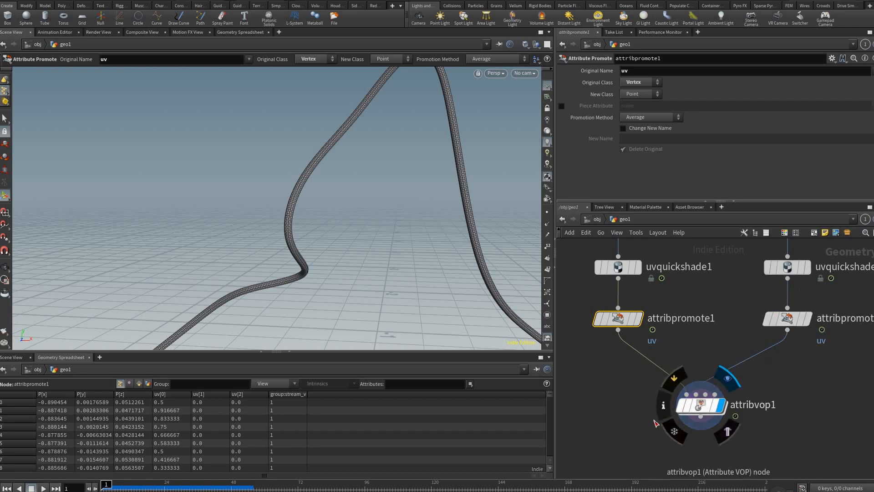
double_click(698, 405)
scroll(665, 418, "up", 3)
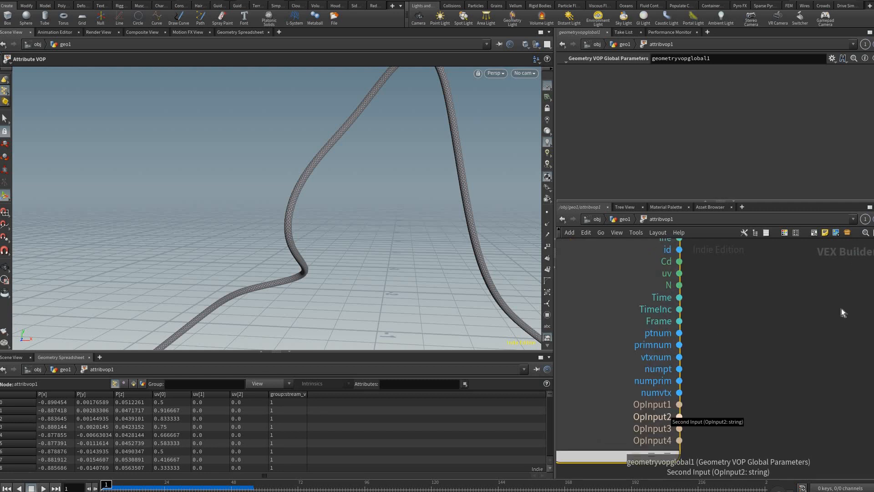
scroll(724, 300, "down", 5)
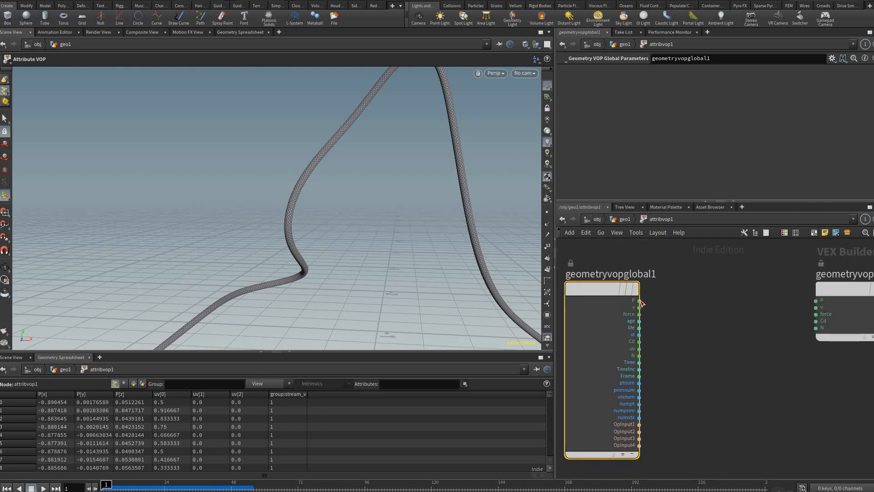
- Connect the P output of geometryvopglobal1 to the P input of geometryvopoutput1
left_click(821, 299)
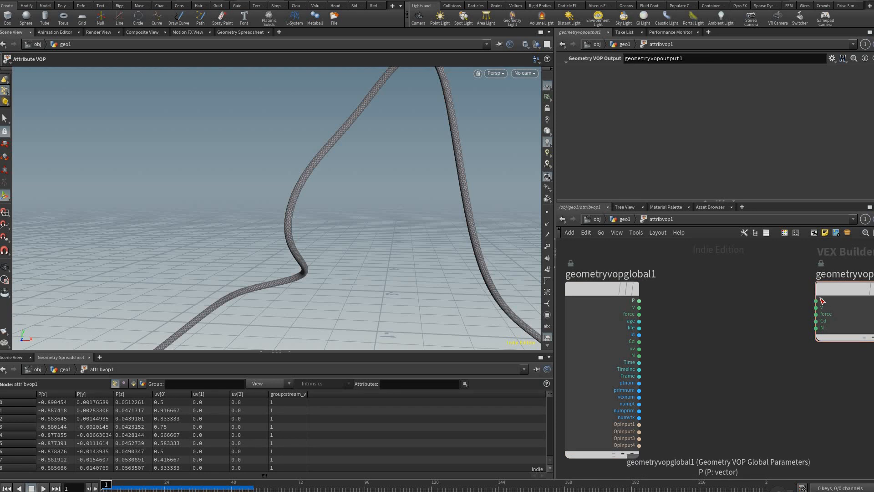
left_click(633, 301)
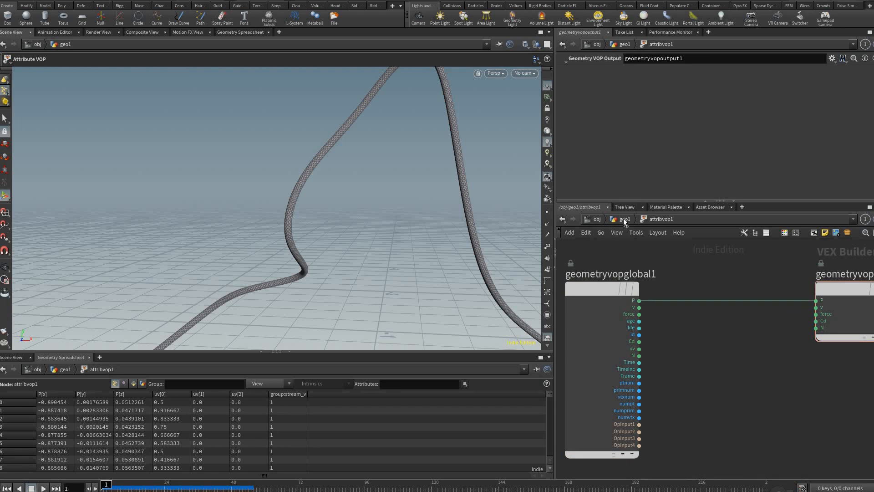
left_click(815, 300)
- Examine attribpromote1 as the first input of attribvop1 in geo1, and return inside attribvop1
key("u")
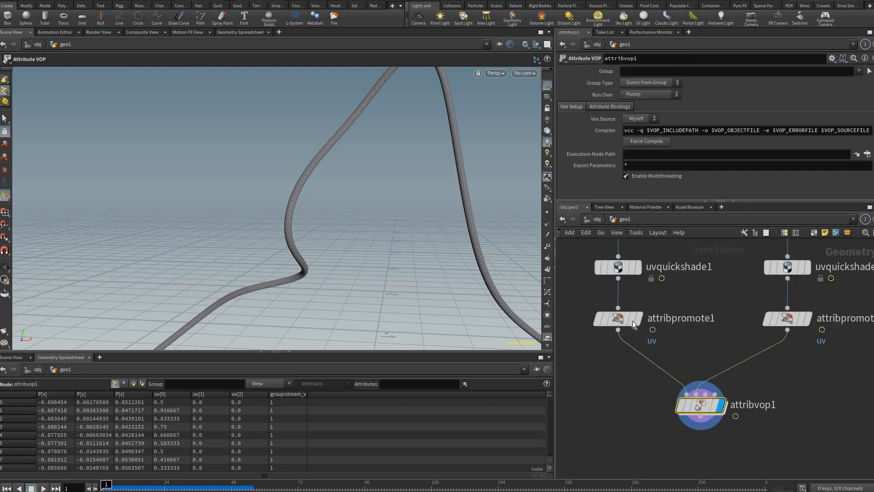
left_click(632, 320)
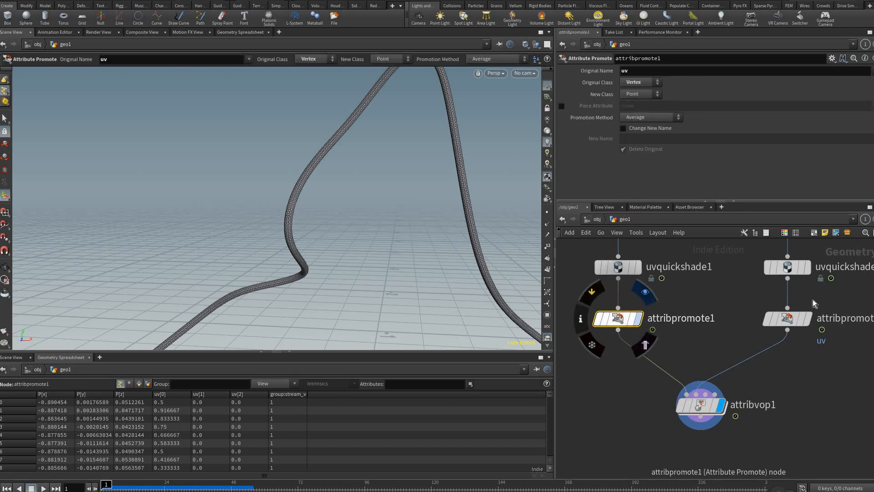
left_click(697, 404)
key("i")
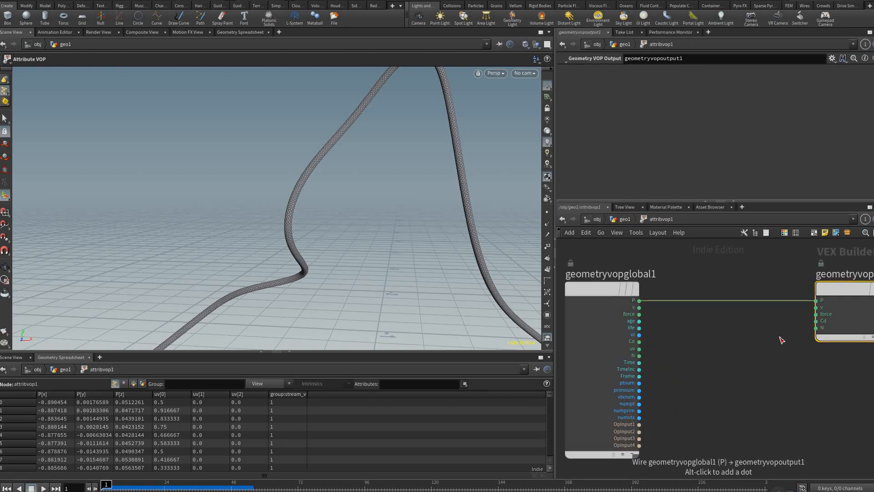
- Try to wire OpInput2 of geometryvopglobal1 into the P input of geometryvopoutput1, and remove that connection
left_click_drag(801, 304, 639, 431)
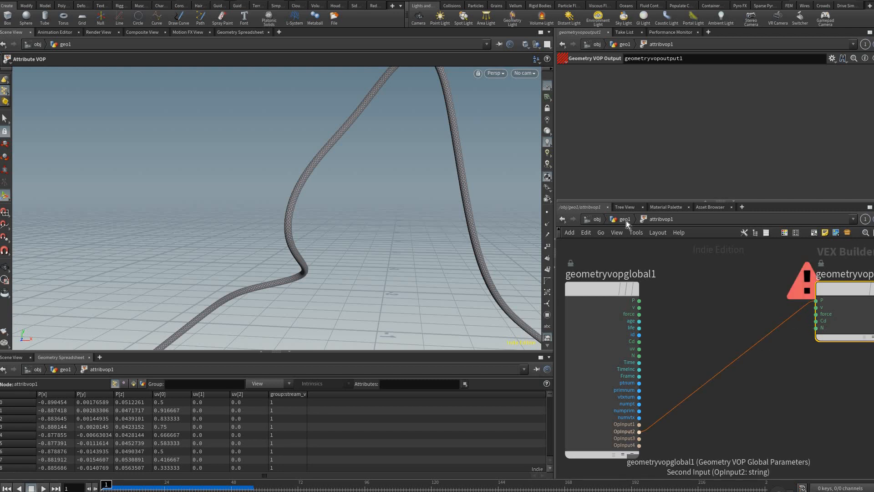
key("u")
double_click(708, 404)
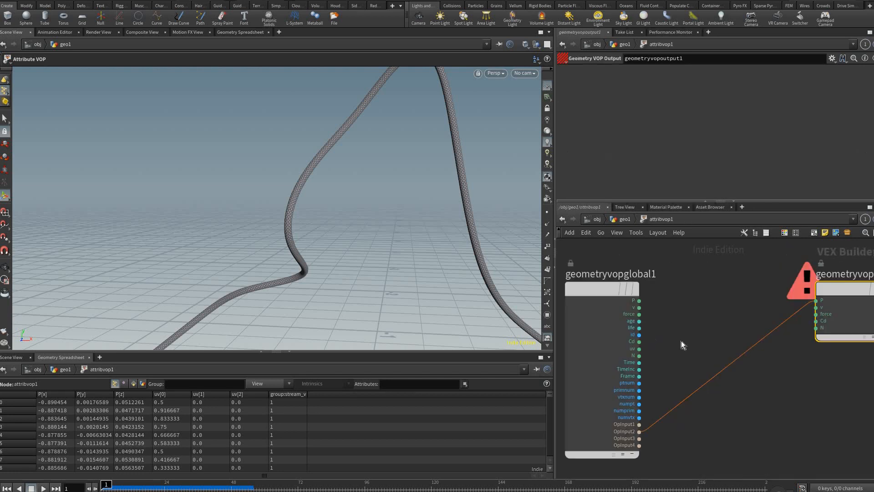
left_click_drag(715, 353, 711, 383)
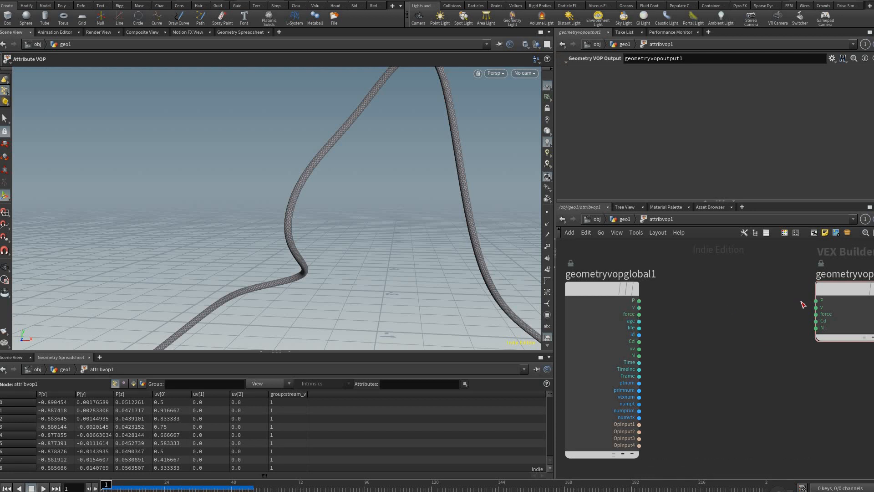
- Connect the P output of geometryvopglobal1 to the P input of geometryvopoutput1, and add an Import Point Attribute node beside geometryvopglobal1
left_click_drag(639, 300, 816, 301)
left_click_drag(623, 435, 614, 435)
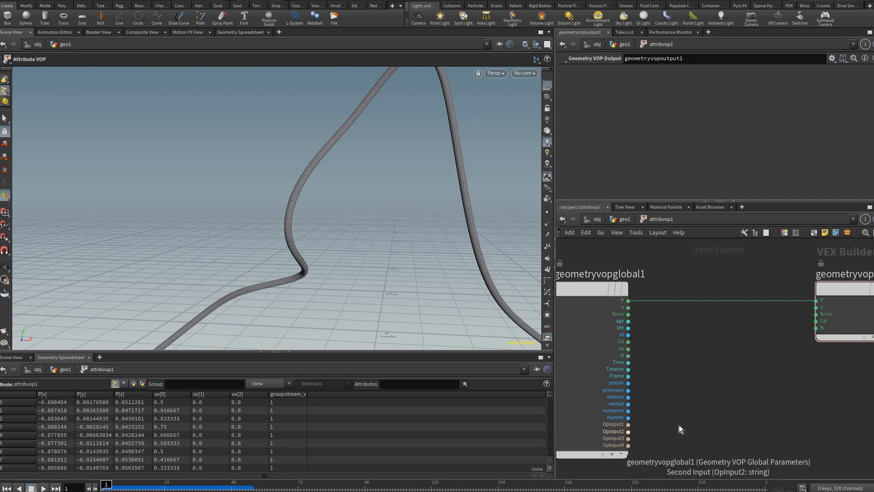
key("Tab")
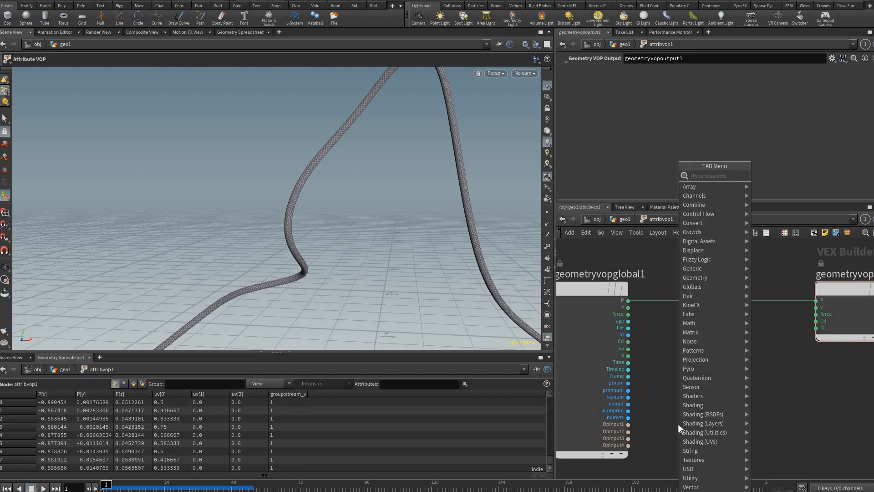
type("import po")
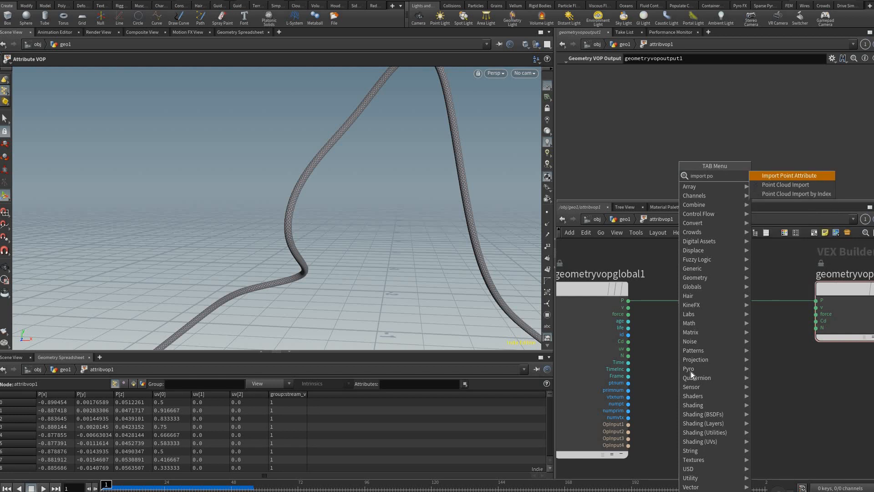
key("Return")
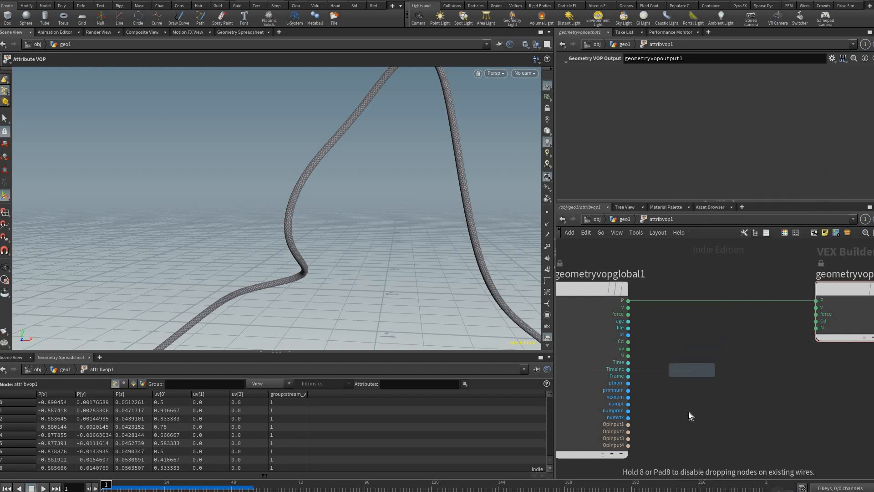
left_click(689, 411)
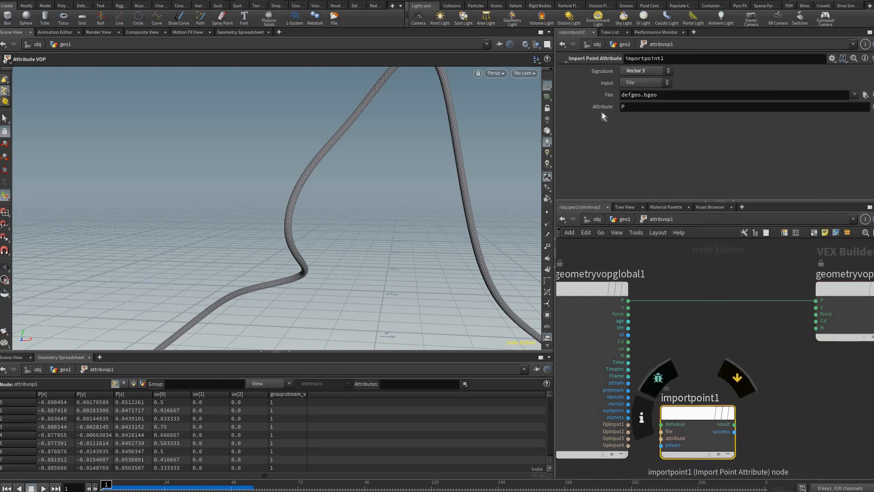
- Wire OpInput2 of geometryvopglobal1 into the file input of importpoint1
left_click(628, 108)
left_click(628, 431)
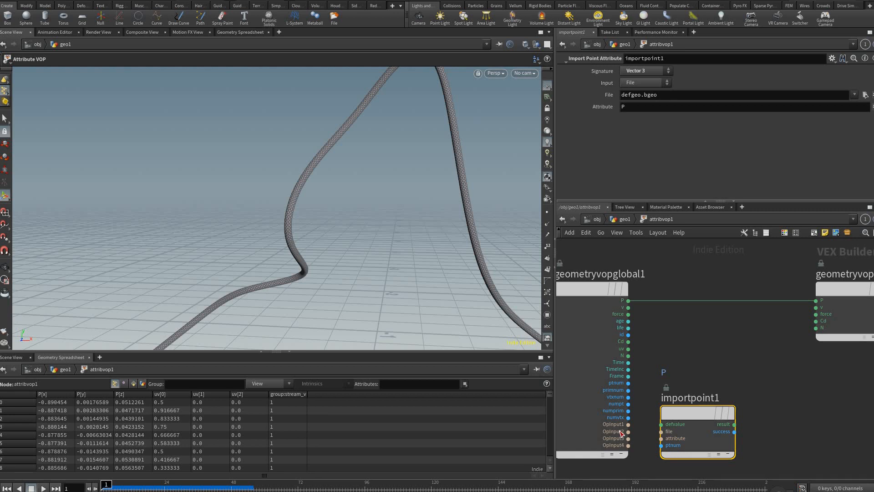
scroll(637, 428, "up", 3)
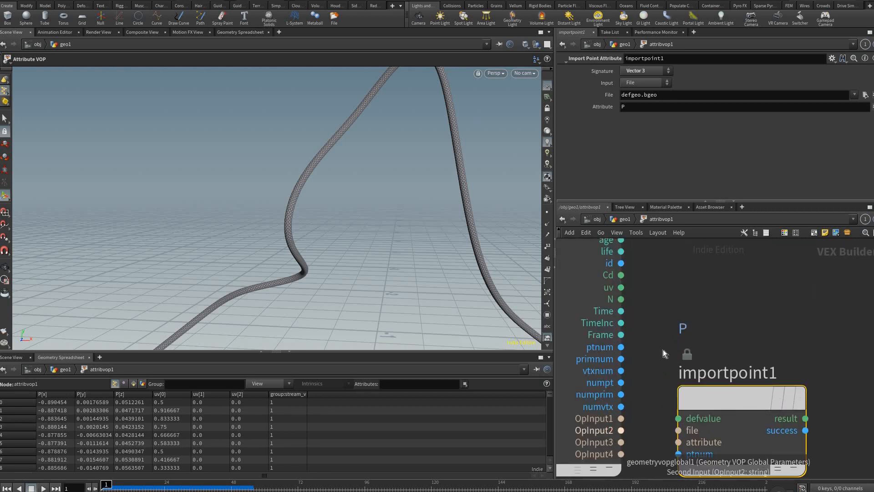
left_click(678, 430)
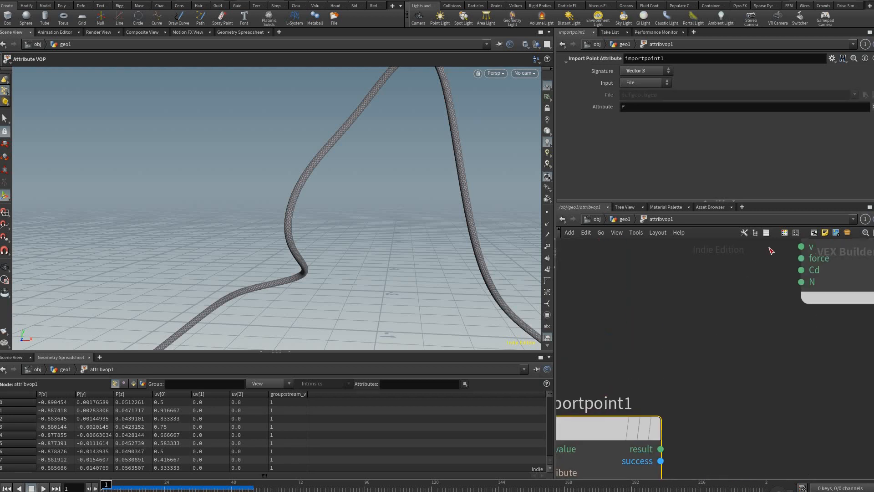
- Connect the result output of importpoint1 to the P input of geometryvopoutput1 to preview the second input's geometry
left_click_drag(661, 432, 776, 297)
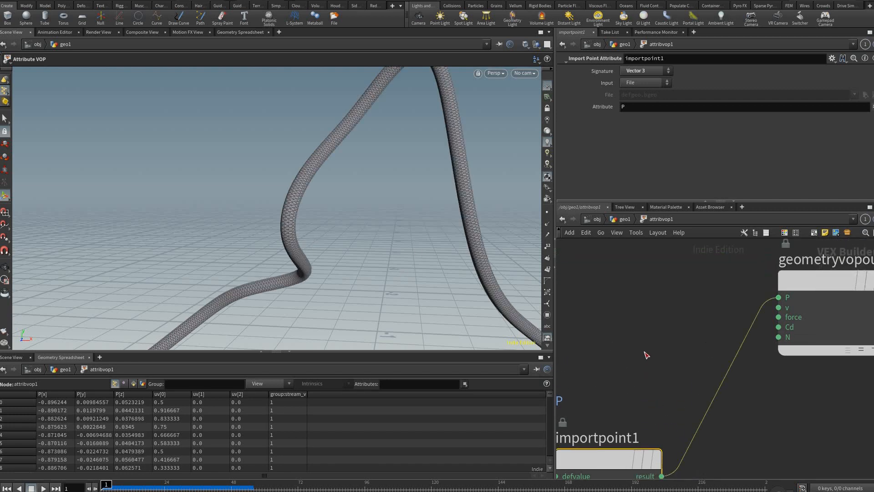
key("h")
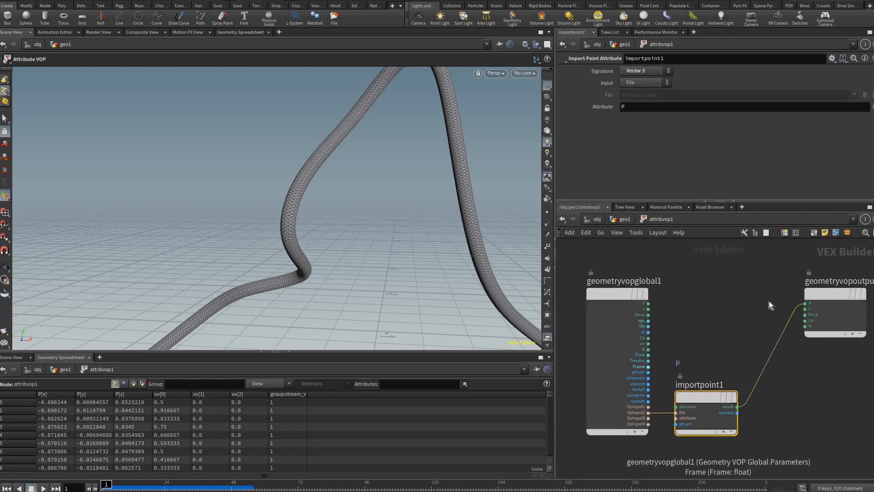
scroll(570, 309, "up", 2)
scroll(763, 311, "down", 1)
middle_click_drag(846, 289, 766, 307)
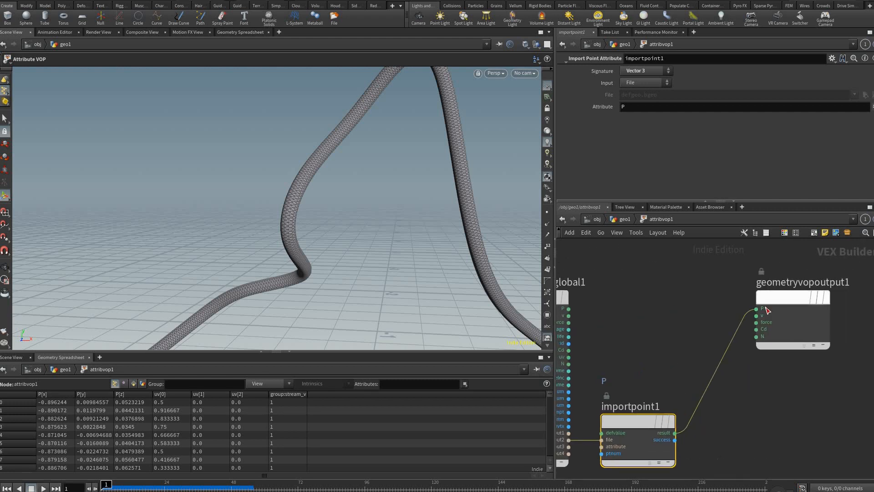
- Wire geometryvopglobal1's P back into geometryvopoutput1's P, and move the output node farther away to make room
left_click(765, 310)
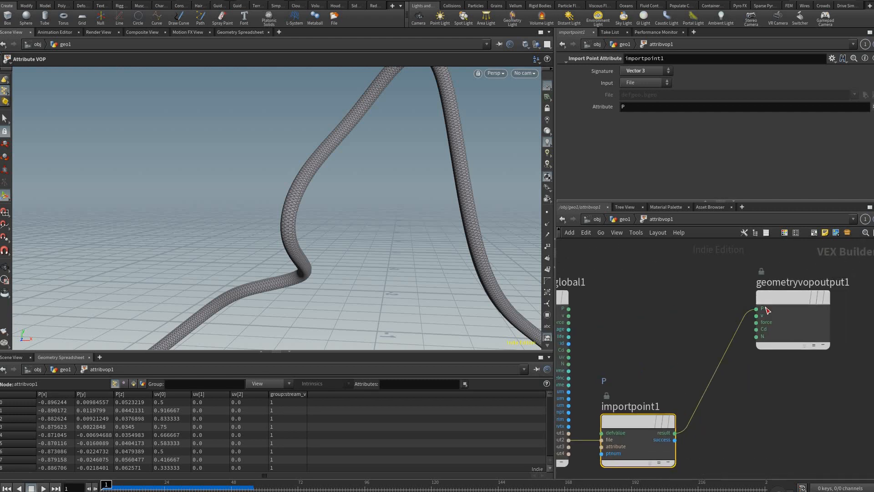
left_click(837, 296)
left_click_drag(774, 298, 850, 299)
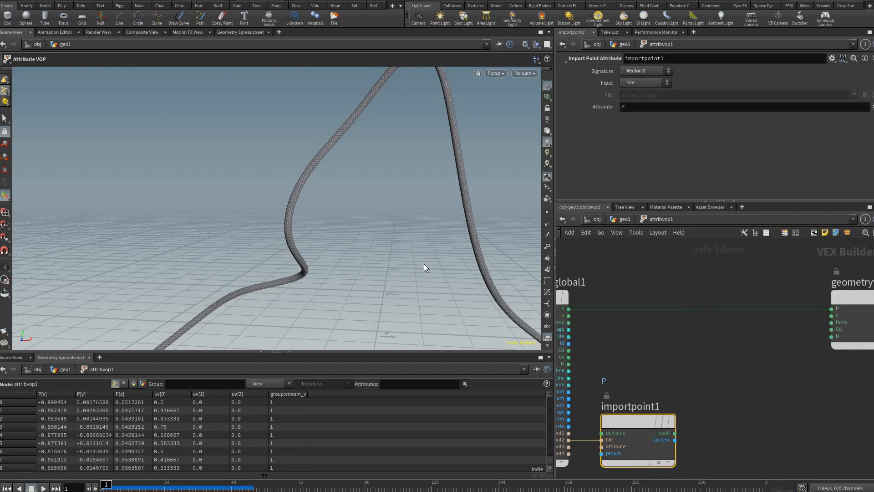
middle_click_drag(763, 371, 739, 379)
left_click_drag(838, 304, 851, 304)
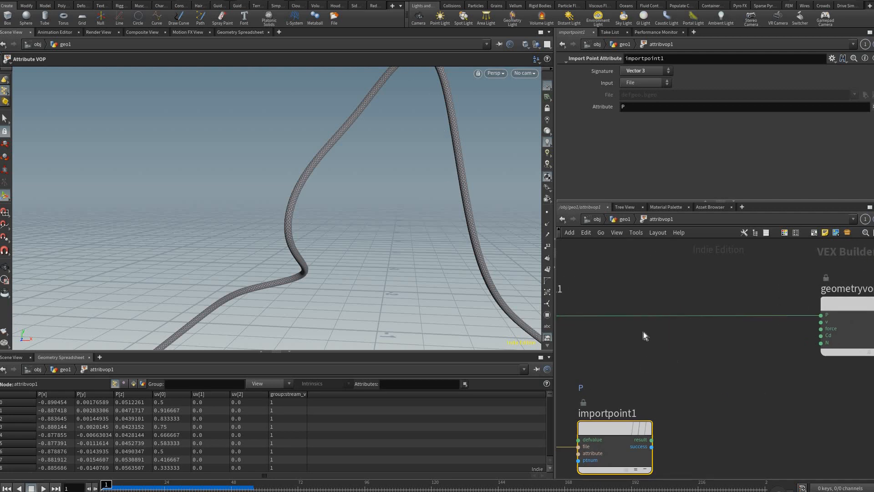
- Check the Run Over options of attribvop1 in geo1, and return inside the node
key("h")
key("u")
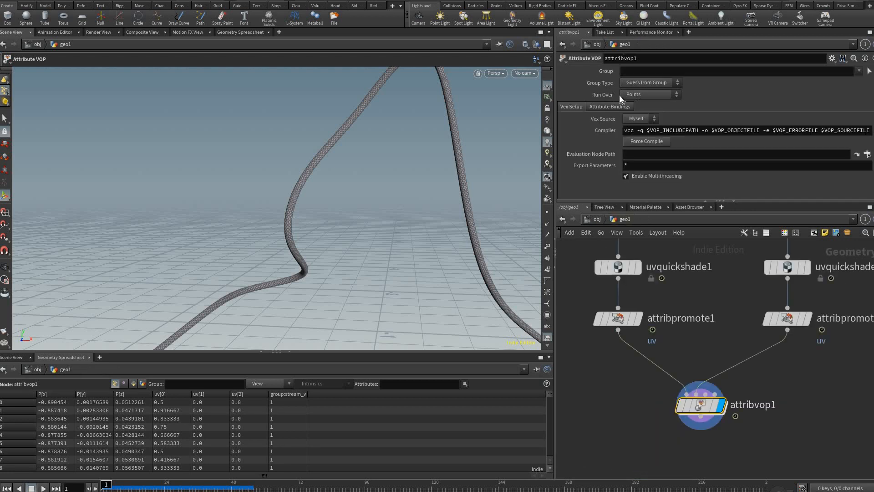
left_click(618, 318)
left_click(559, 93)
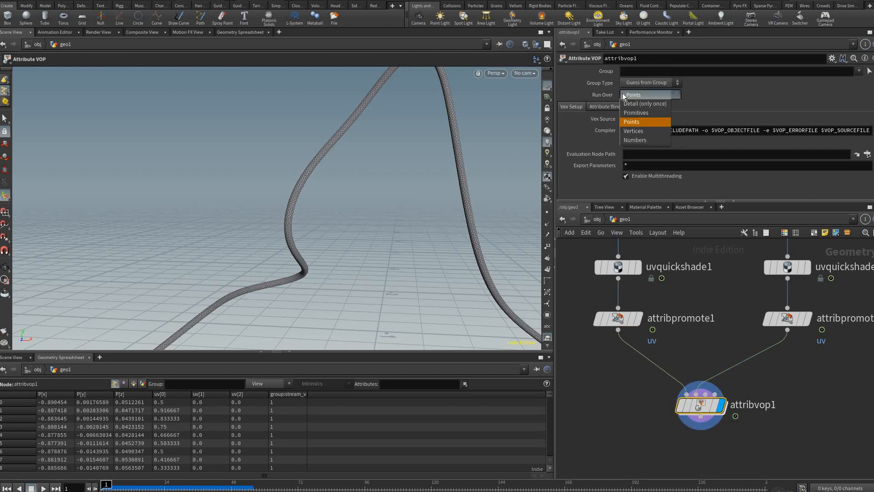
left_click(701, 406)
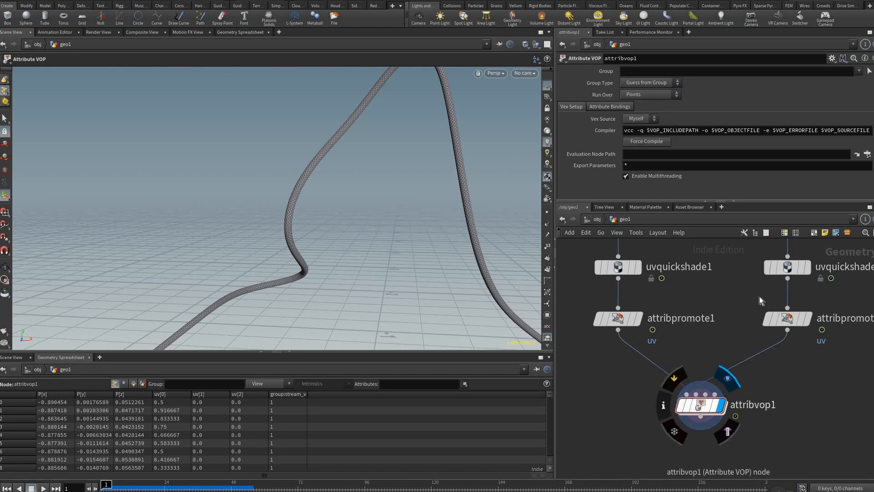
key("i")
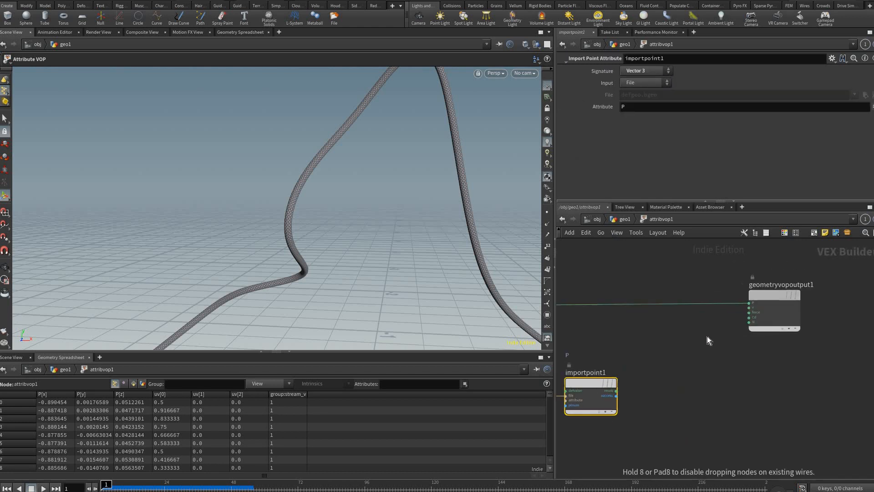
- Insert a Mix node on the P wire before geometryvopoutput1, and connect importpoint1's result to its input2
key("Tab")
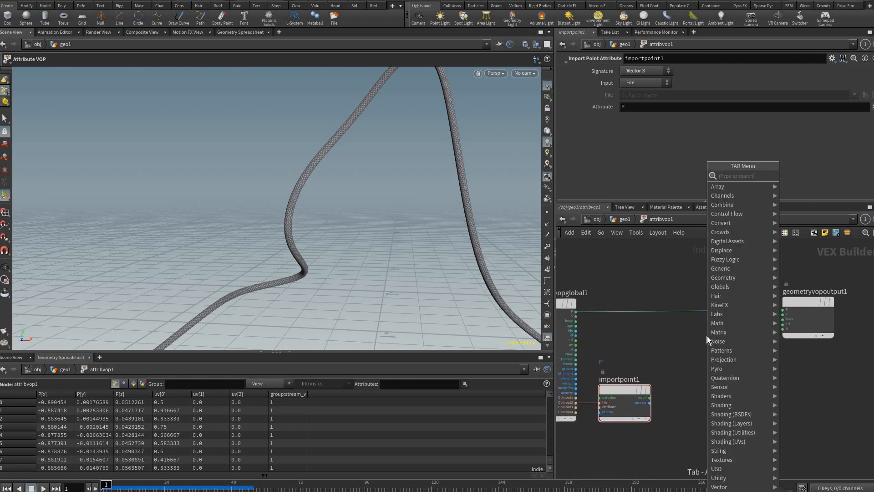
type("mix")
key("Return")
left_click(706, 307)
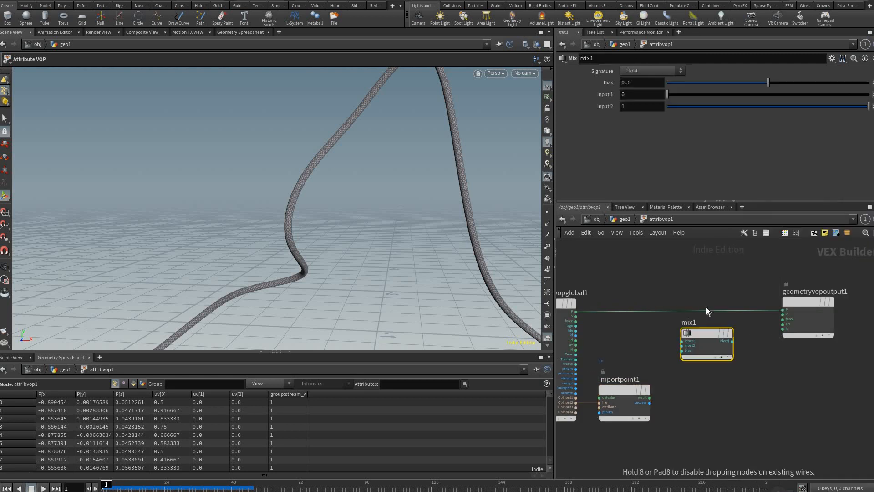
mouse_move(699, 334)
left_mouse_down()
mouse_move(709, 308)
mouse_move(697, 318)
left_mouse_up()
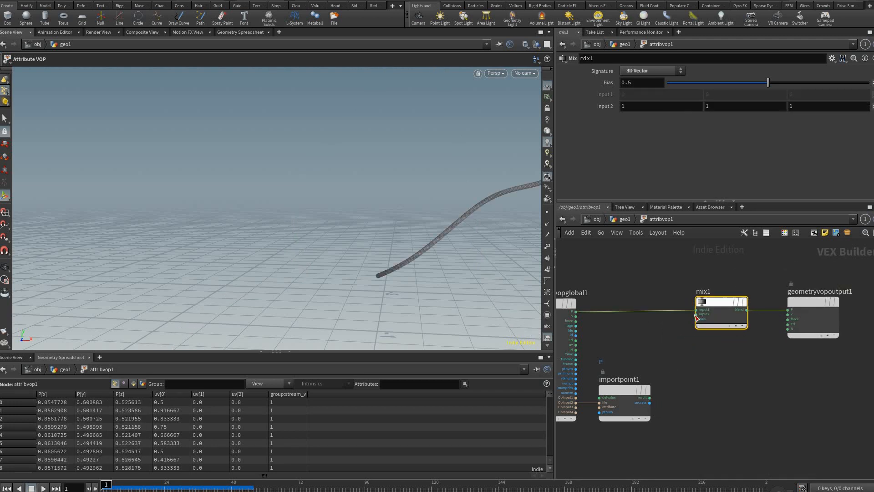
left_click(575, 314)
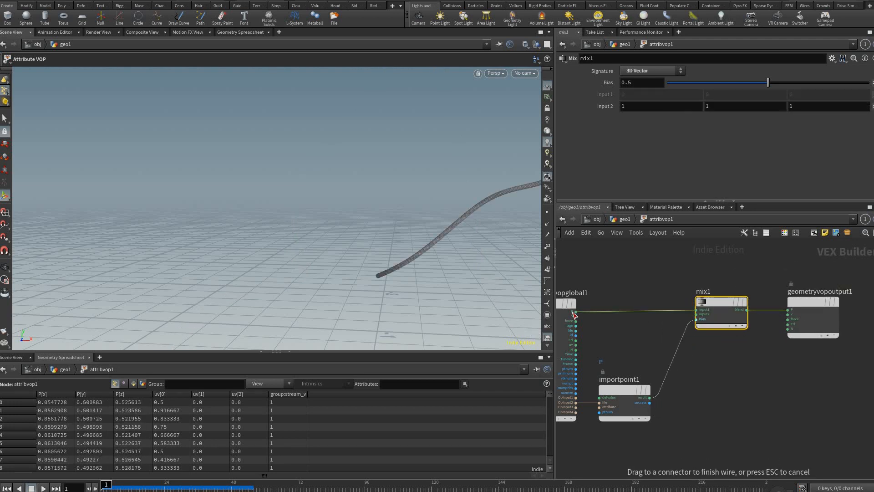
left_click(707, 312)
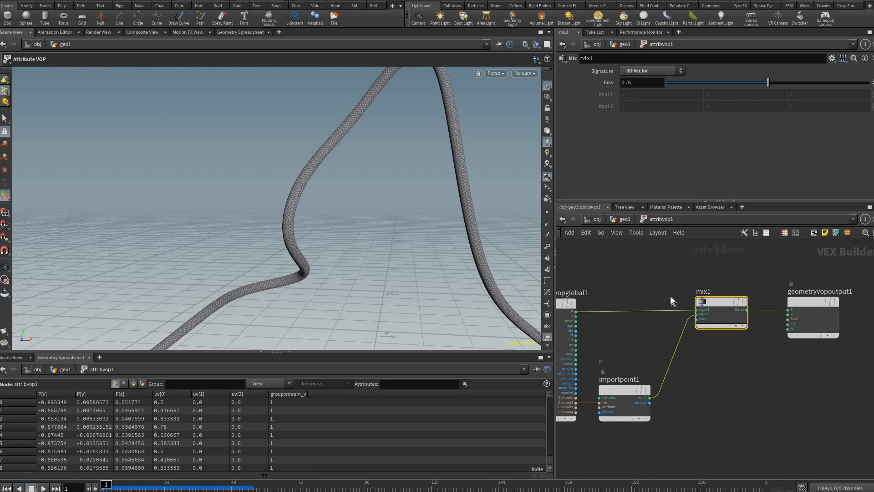
- Vary the Bias of mix1 to preview the blend between the thin and thick tubes, and set it to 0.5
scroll(670, 297, "up", 3)
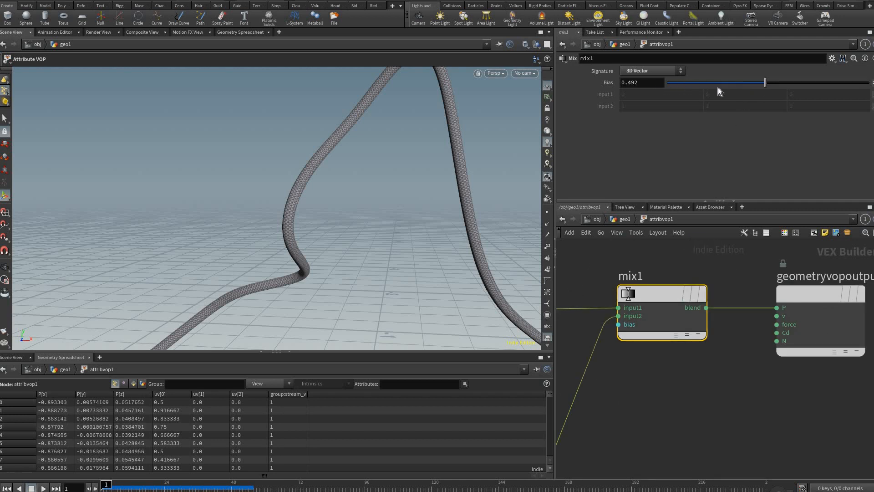
left_click_drag(717, 91, 621, 91)
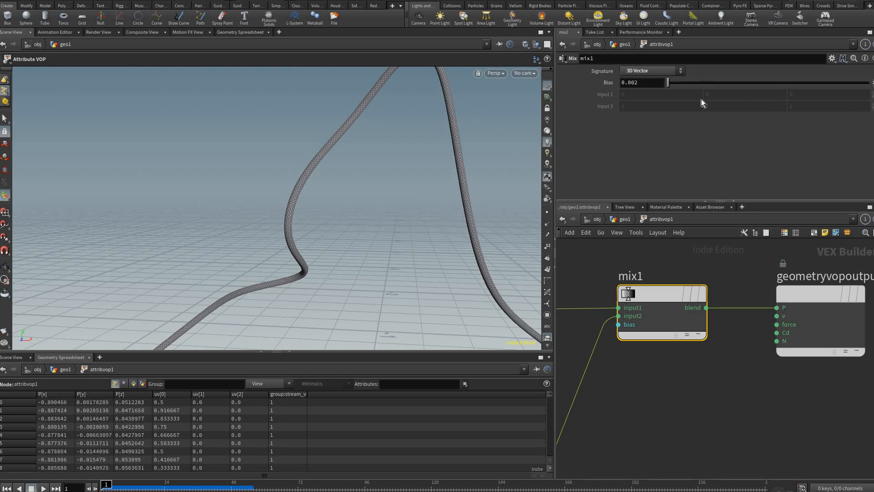
left_click_drag(701, 83, 828, 82)
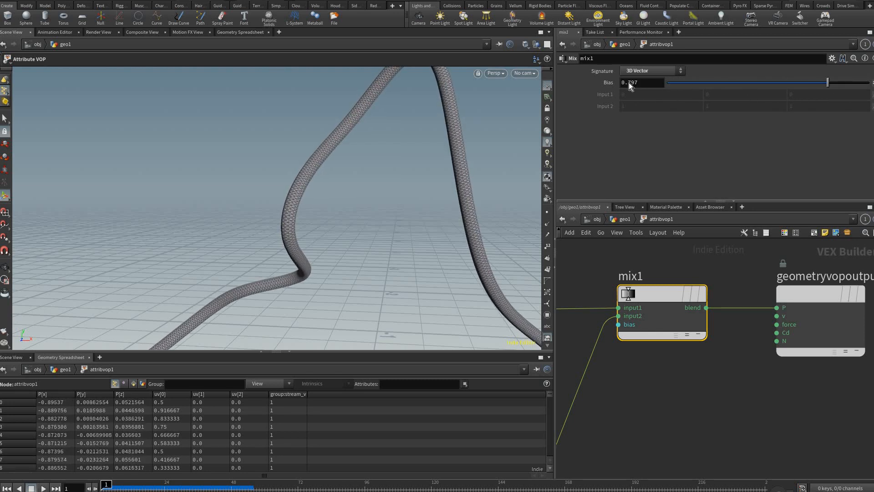
mouse_move(628, 83)
left_mouse_down()
mouse_move(856, 83)
mouse_move(645, 81)
left_mouse_up()
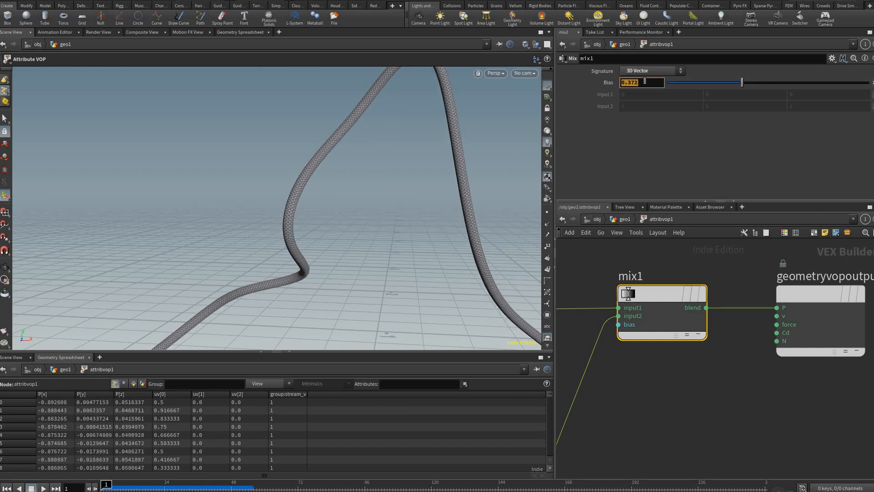
type(".5")
key("Return")
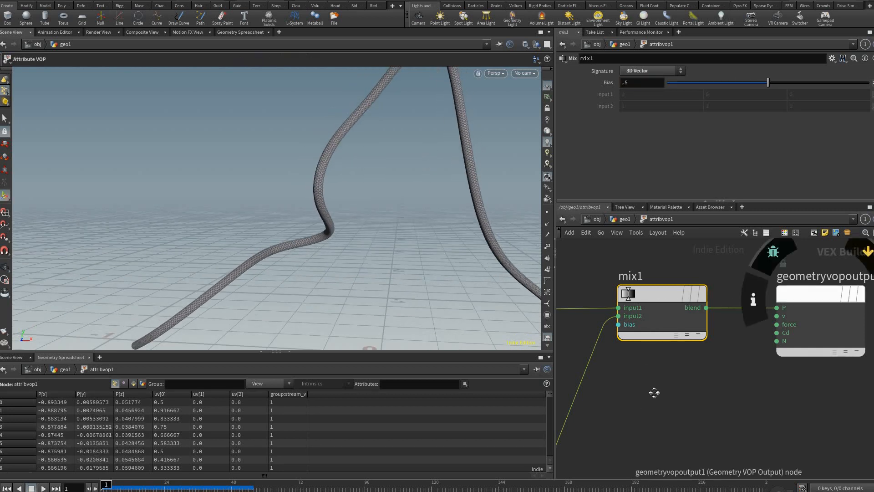
- Reposition mix1 and geometryvopoutput1 to leave free space beside importpoint1
left_click_drag(704, 336, 765, 321)
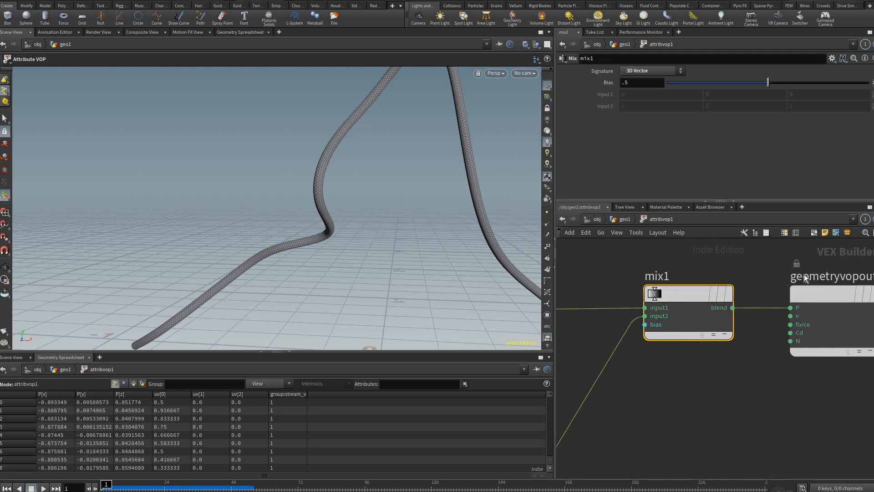
middle_click_drag(694, 415, 790, 353)
scroll(794, 346, "down", 3)
scroll(799, 309, "up", 1)
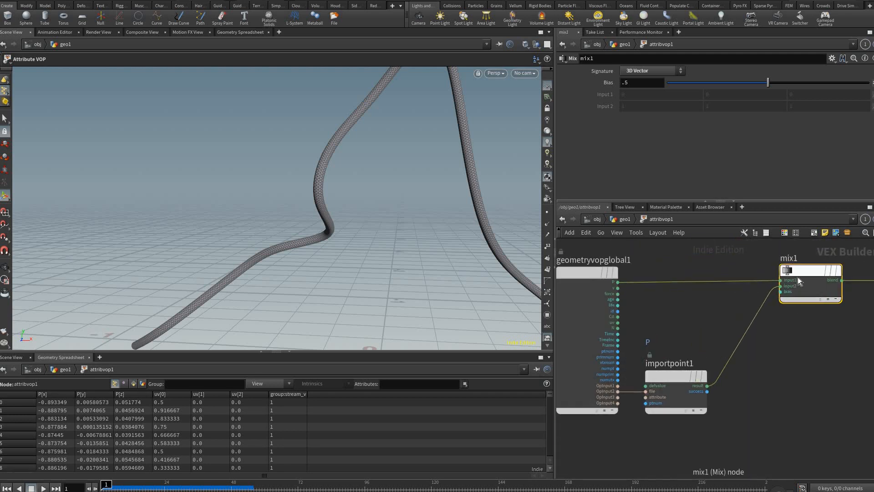
left_click_drag(797, 282, 743, 374)
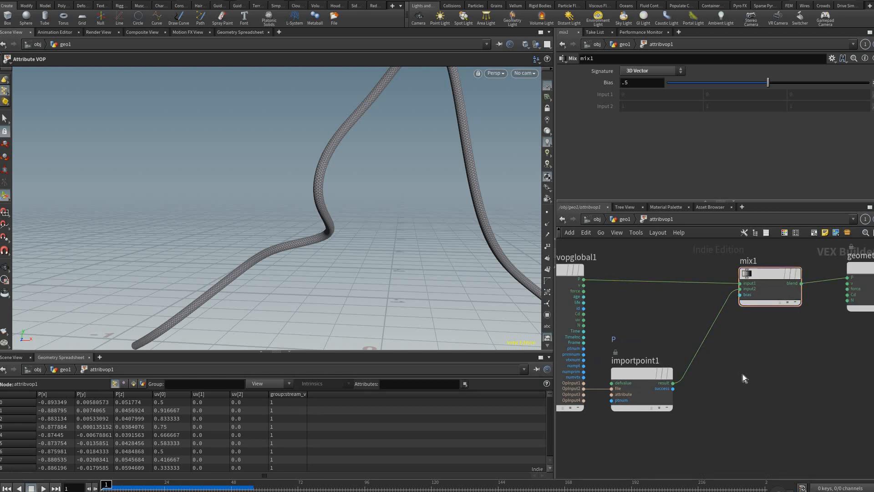
- Add a Ramps node beside importpoint1 below mix1, leaving some space between the nodes
key("Tab")
type("ram")
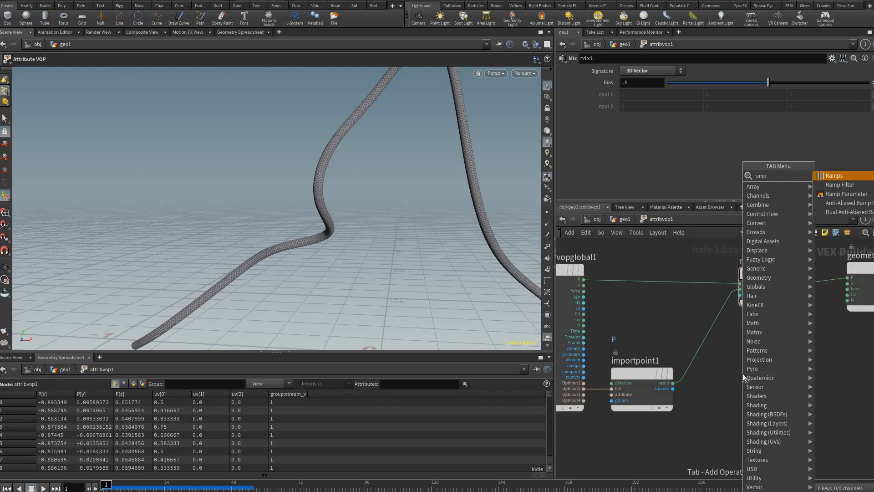
key("Return")
left_click(711, 380)
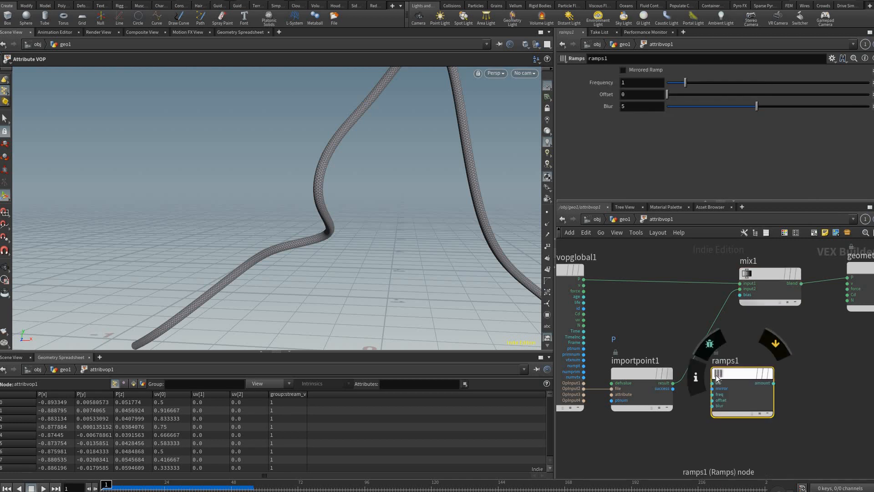
scroll(734, 378, "up", 2)
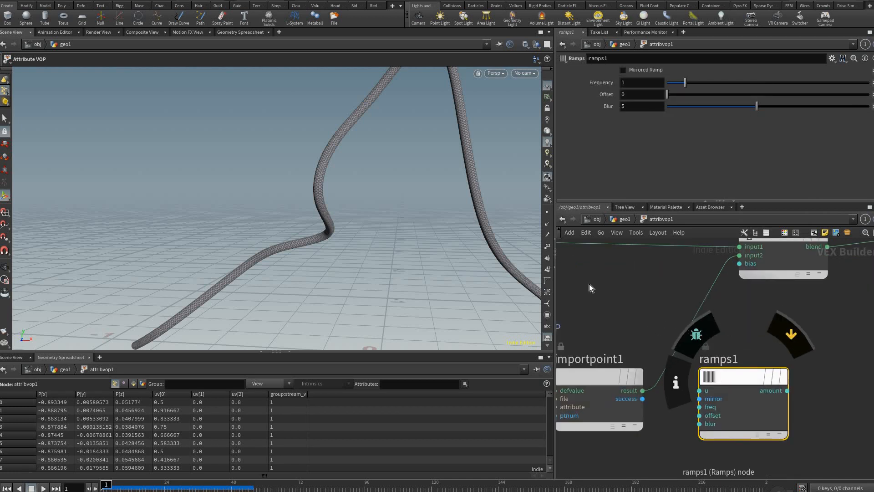
left_click_drag(724, 378, 743, 378)
middle_click_drag(581, 313, 646, 323)
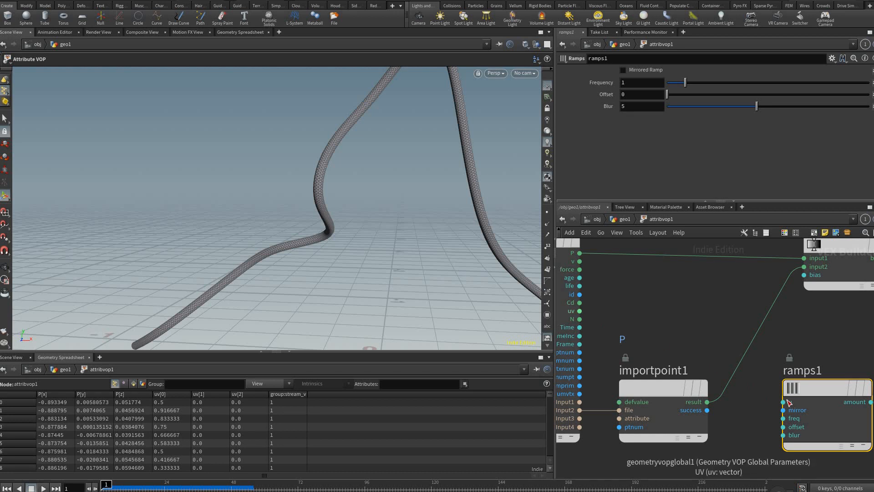
- Connect the uv output of geometryvopglobal1 to ramps1's u input, and ramps1's amount output to mix1's bias
left_click_drag(579, 310, 783, 401)
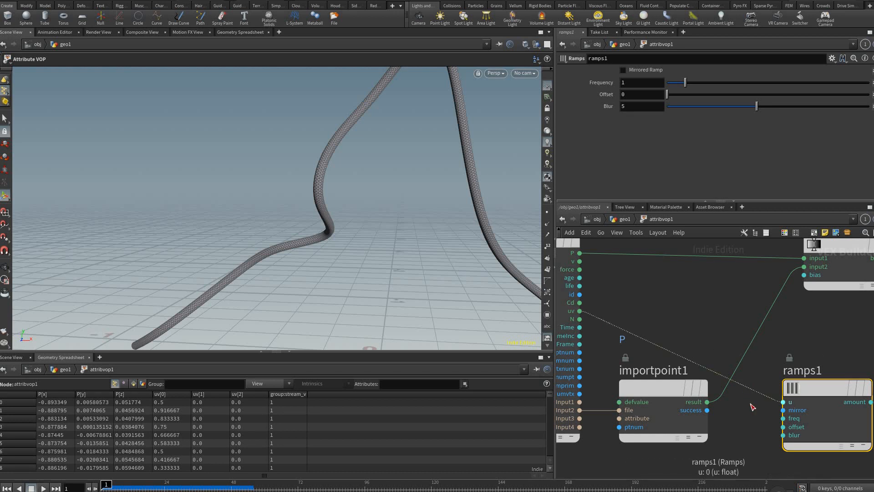
middle_click_drag(698, 301, 577, 302)
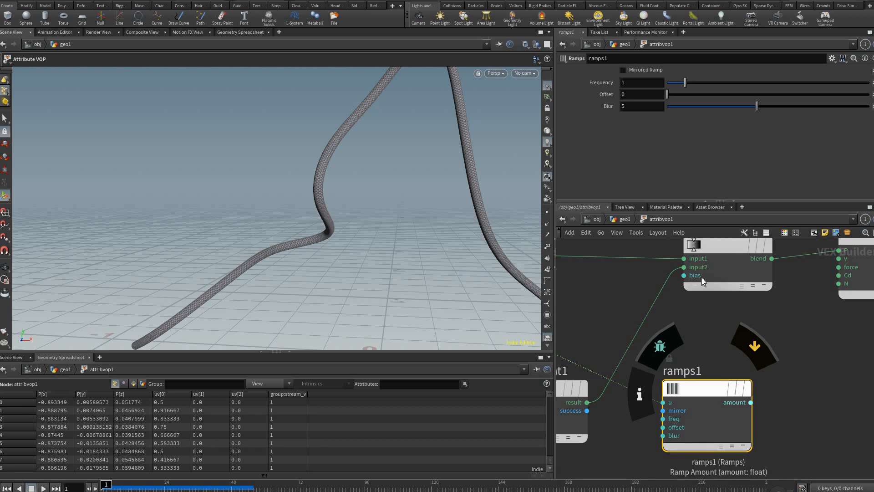
left_click(703, 277)
left_click(702, 277)
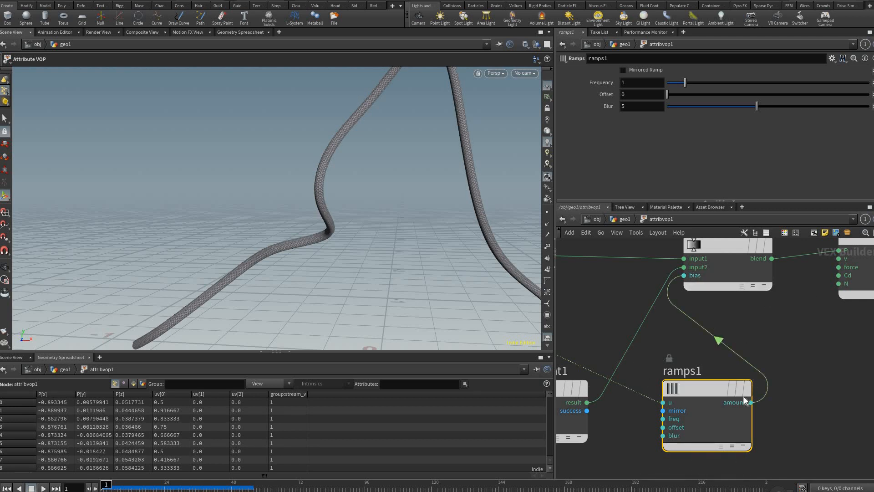
middle_click_drag(742, 385, 790, 377)
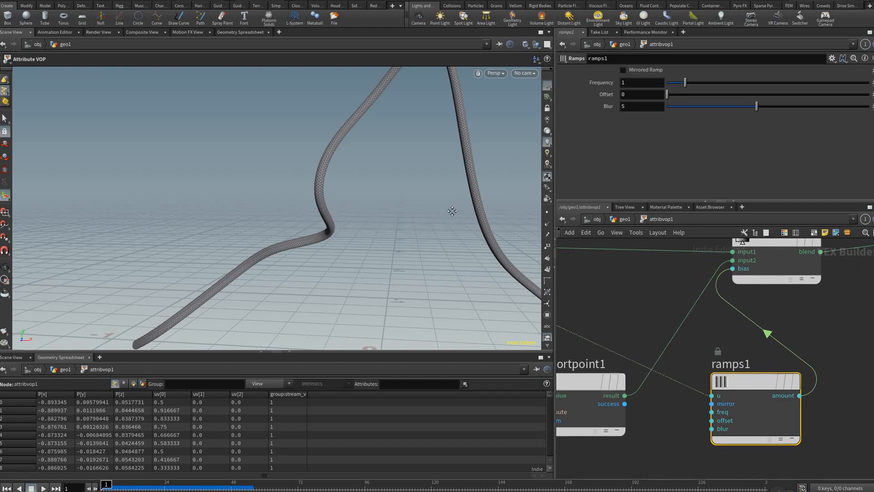
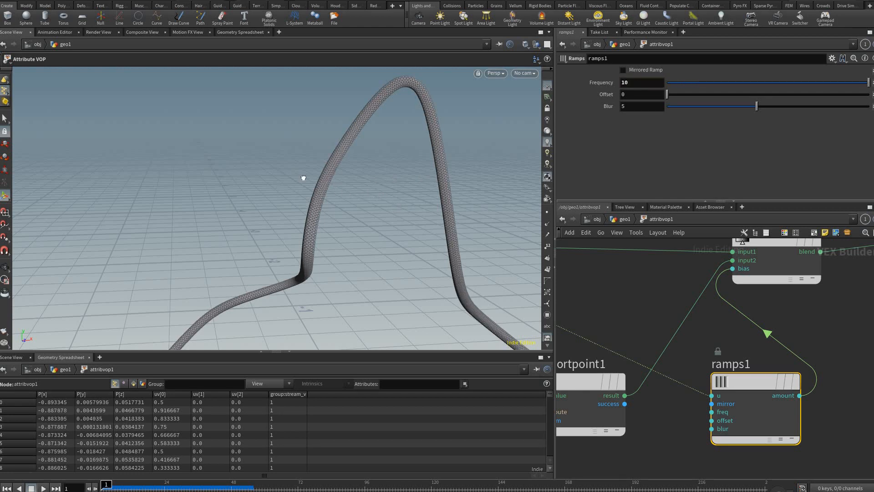
- Set the Frequency of ramps1 to 10 and inspect the effect on the tube
mouse_move(303, 178)
left_mouse_down("alt")
mouse_move(301, 168)
mouse_move(307, 179)
left_mouse_up("alt")
scroll(300, 176, "up", 3)
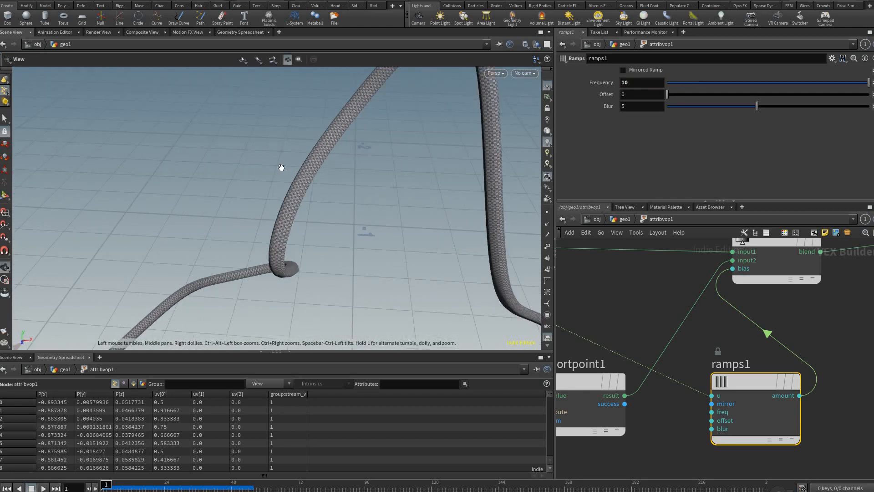
scroll(282, 167, "up", 3)
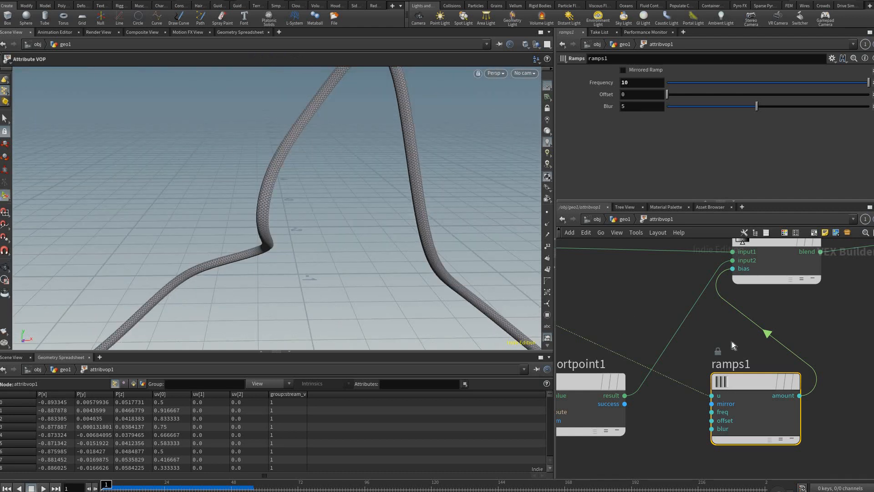
- Examine the wire between the uv vector output and ramps1's float input u, checking their data types
middle_click_drag(624, 303, 707, 304)
scroll(708, 304, "down", 2)
scroll(665, 295, "up", 5)
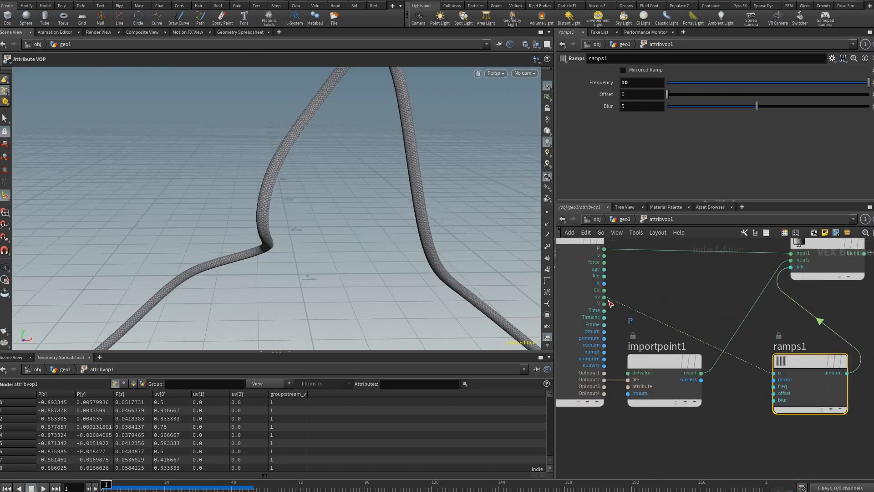
middle_click_drag(667, 306, 677, 318)
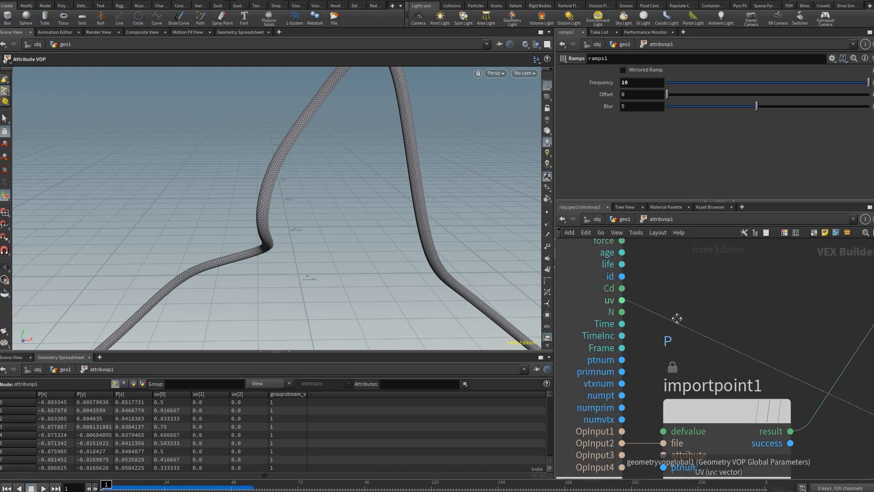
scroll(669, 328, "down", 4)
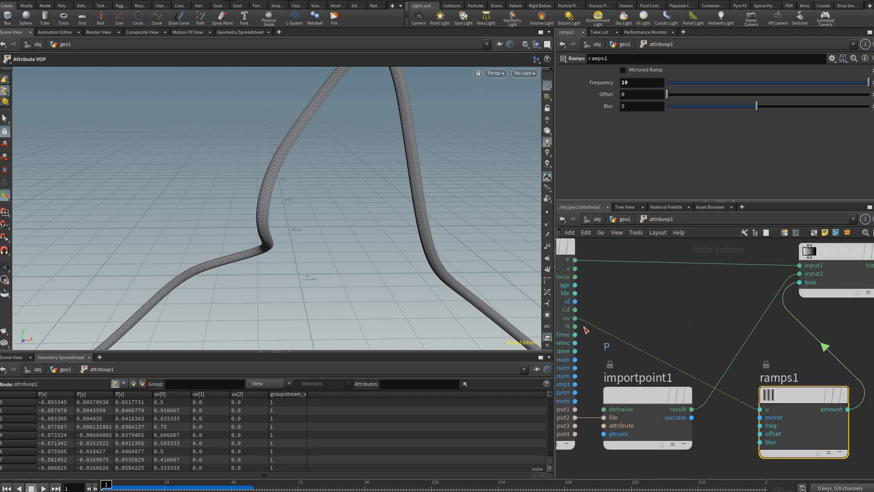
middle_click_drag(584, 327, 600, 331)
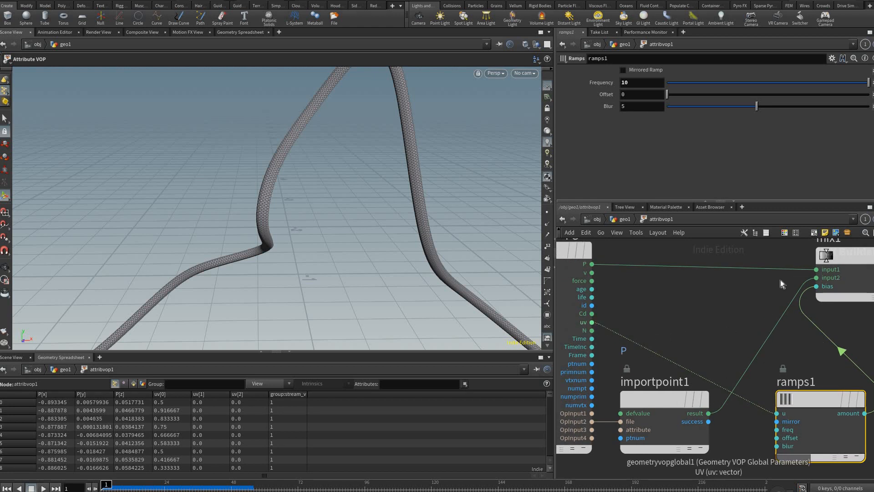
middle_click_drag(810, 419, 695, 431)
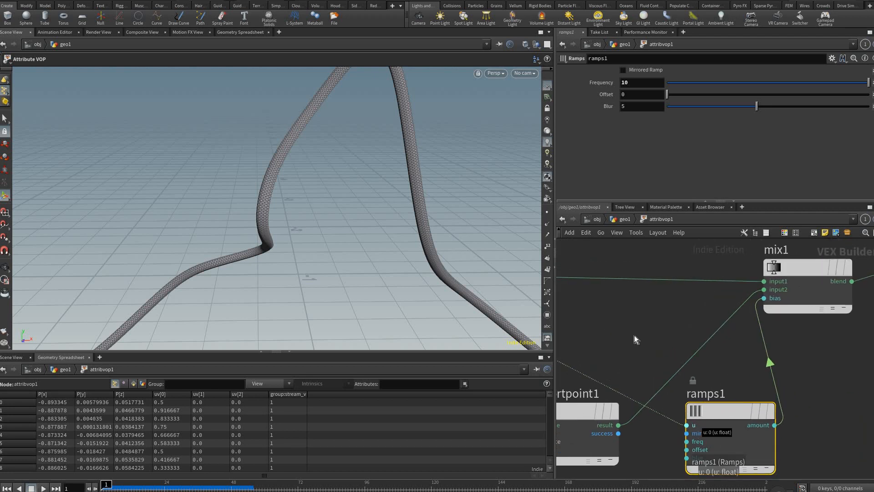
- Shift ramps1 slightly and add a Vector to Float node above importpoint1, beside geometryvopglobal1
left_click_drag(685, 425, 713, 420)
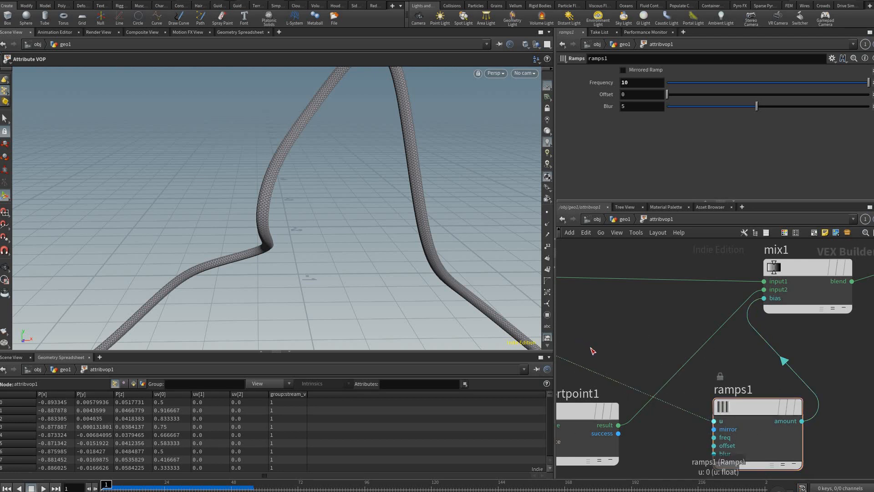
middle_click_drag(639, 343, 730, 349)
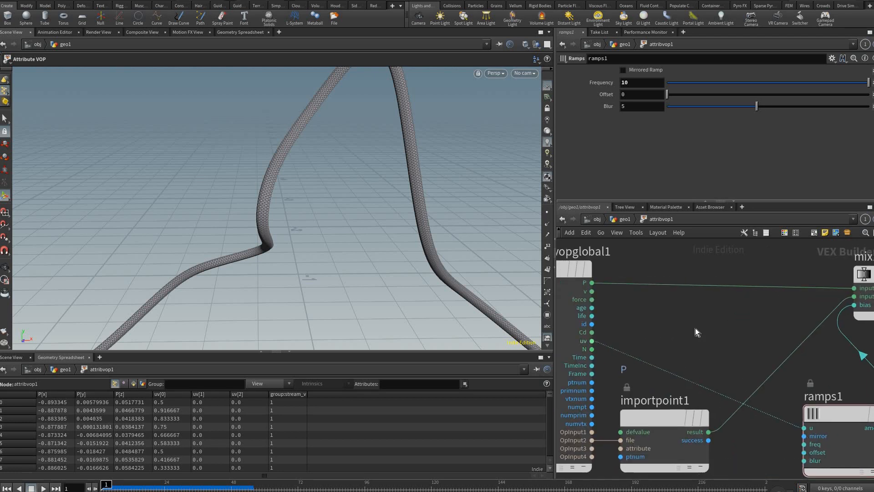
scroll(695, 328, "down", 2)
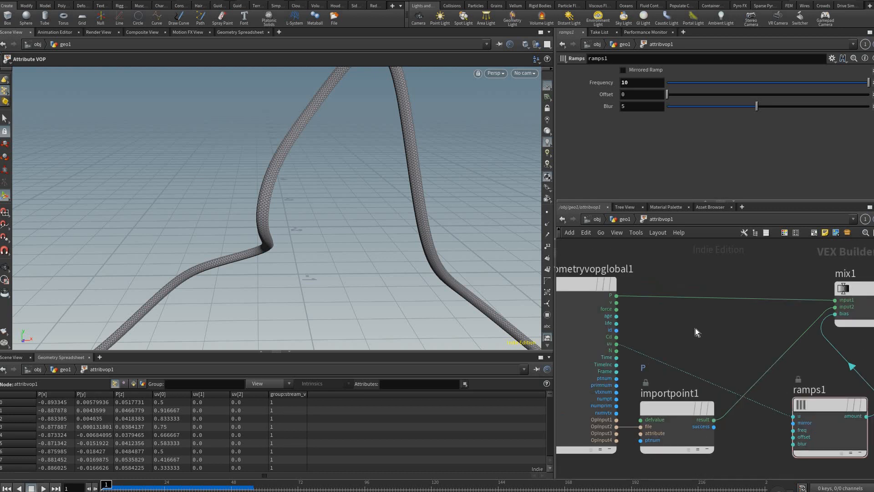
key("Tab")
type("vector")
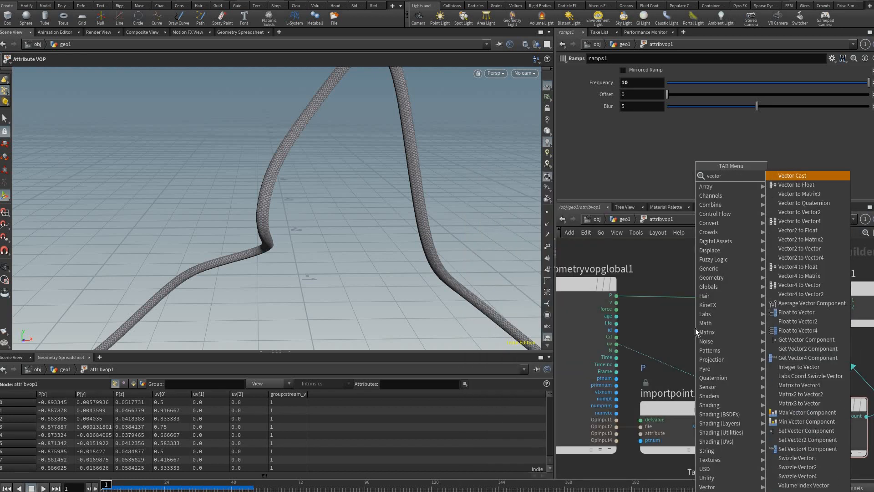
type(" to float")
key("Return")
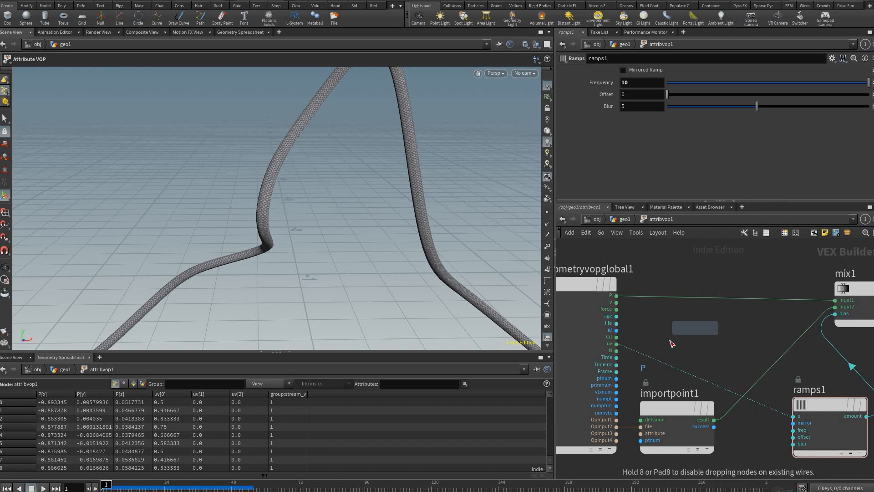
left_click(671, 344)
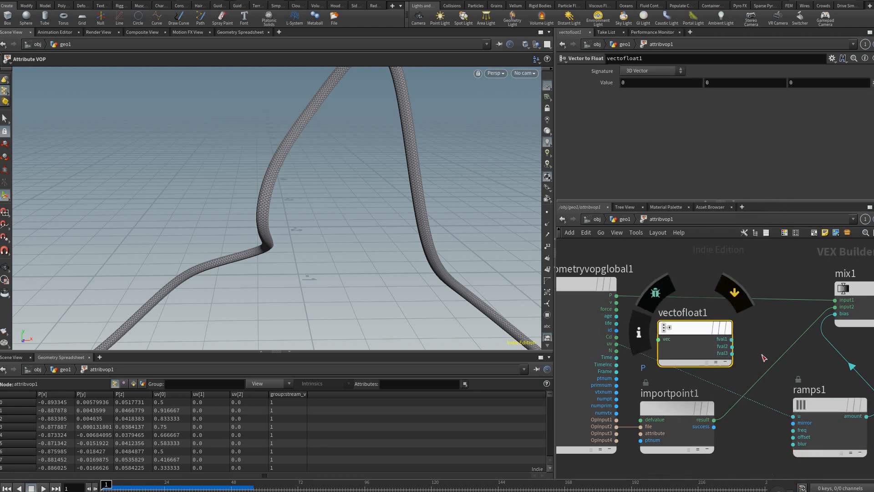
- Connect the uv output to vectofloat1's vec input, and its fval2 output to ramps1's u input
scroll(616, 344, "up", 3)
left_click_drag(615, 345, 676, 339)
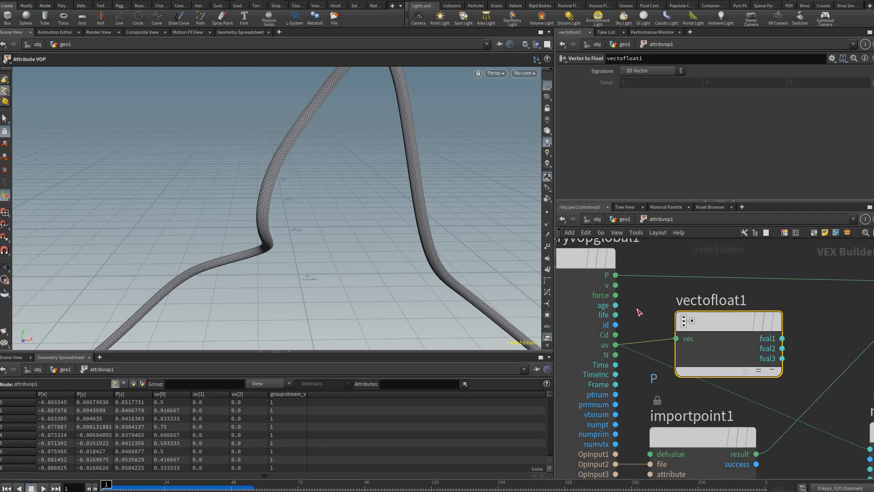
middle_click_drag(790, 359, 751, 330)
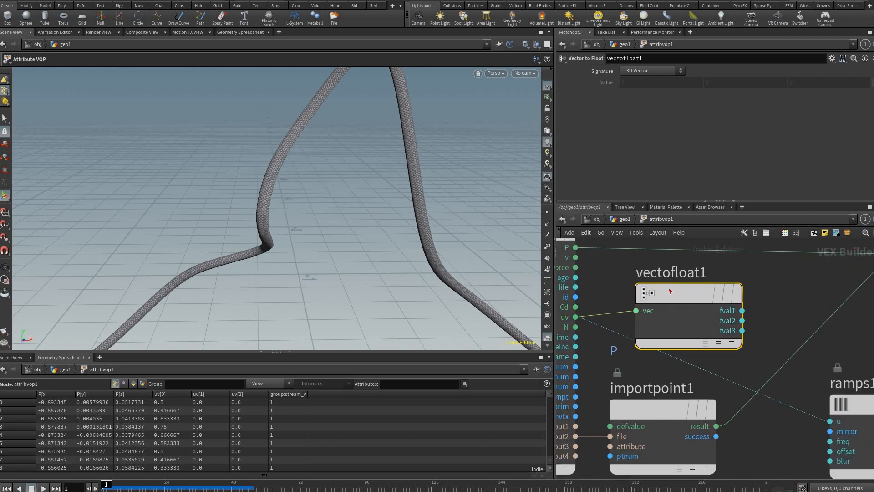
middle_click_drag(688, 296, 612, 263)
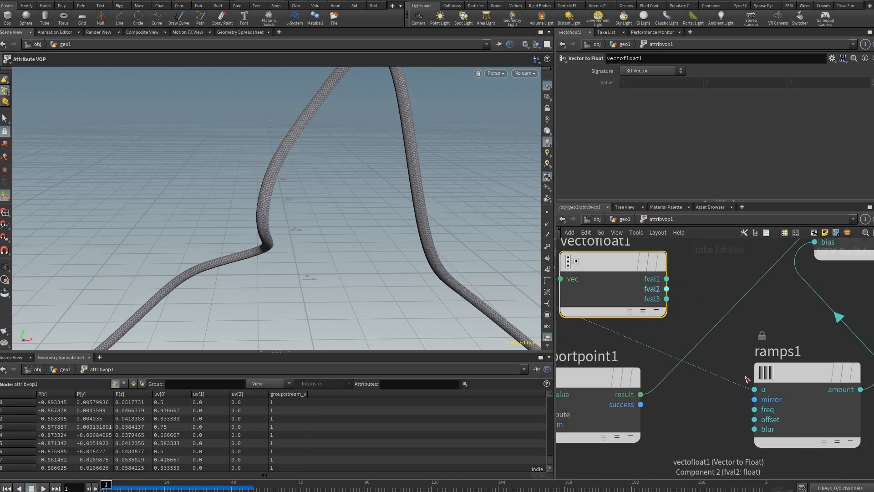
left_click(666, 288)
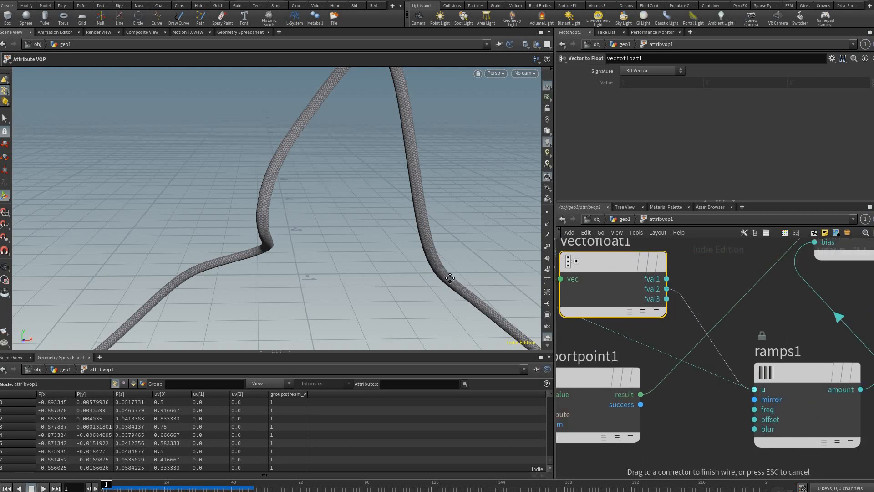
- Enable Mirrored Ramp on ramps1 and inspect the tube's surface pattern up close
mouse_move(394, 211)
left_mouse_down("alt")
mouse_move(440, 219)
mouse_move(409, 250)
mouse_move(430, 201)
mouse_move(380, 213)
left_mouse_up("alt")
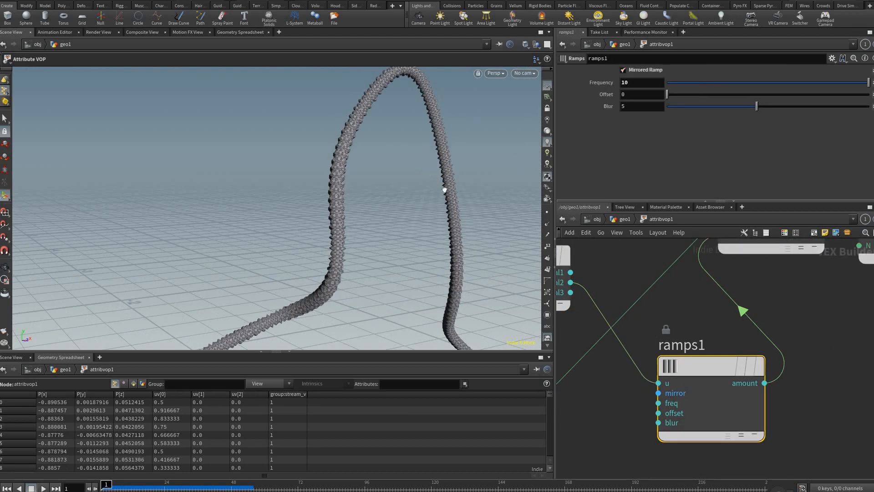
left_click_drag(445, 189, 380, 148, "alt")
scroll(367, 142, "up", 4)
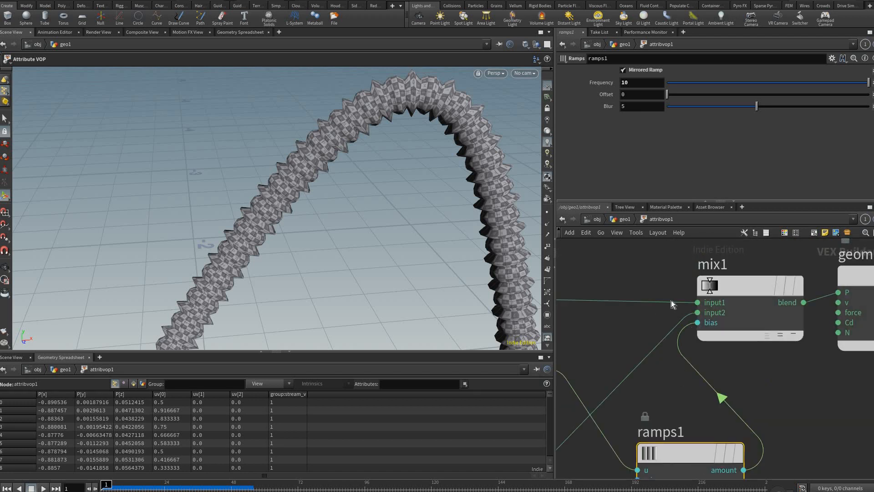
- Return to the geo1 network, set the Length of resample2 to 0.001, and inspect the tube's ridges
key("u")
middle_click_drag(752, 326, 743, 415)
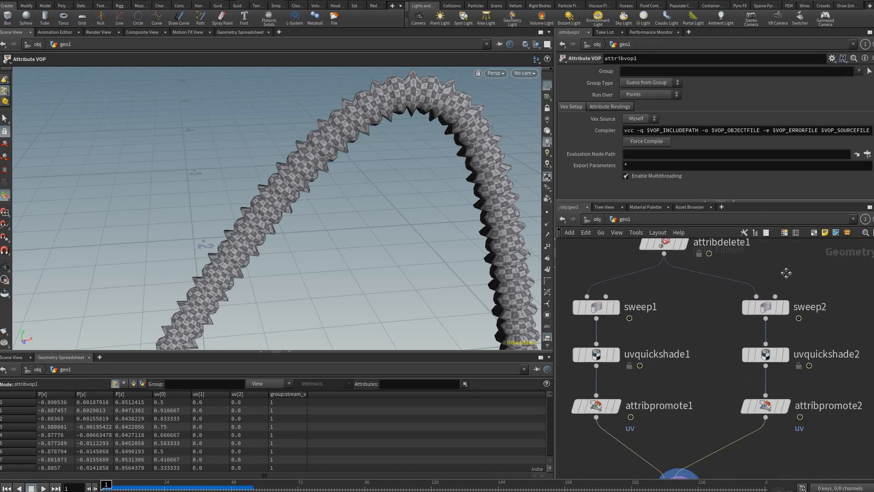
middle_click_drag(742, 261, 746, 284)
middle_click_drag(722, 333, 719, 387)
middle_click_drag(649, 272, 618, 282)
left_click(648, 273)
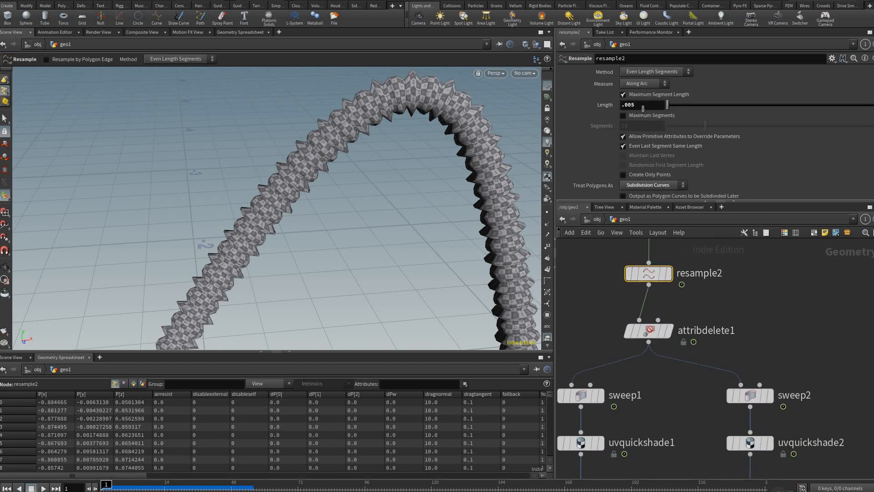
key("Return")
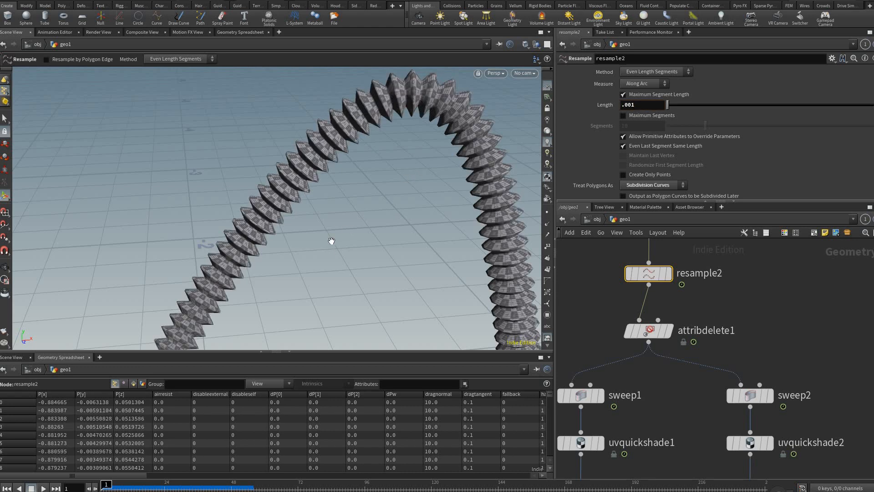
key("Escape")
left_click_drag(305, 285, 311, 222)
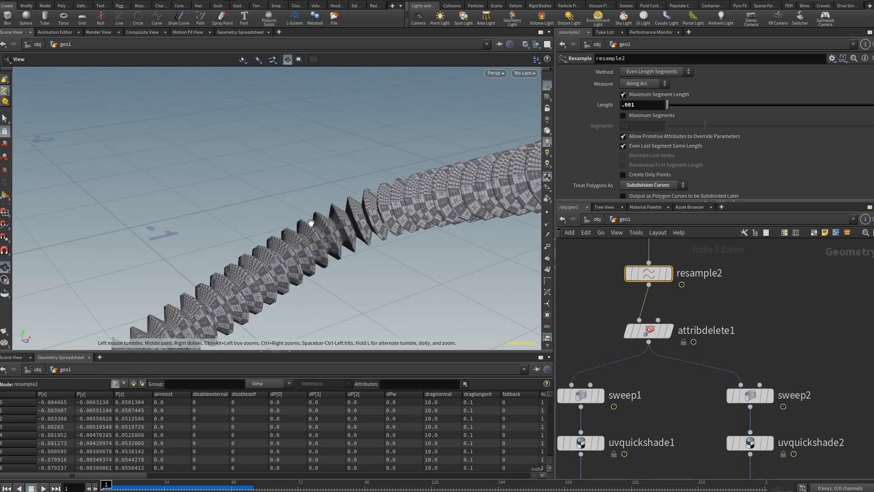
left_click_drag(315, 261, 406, 263)
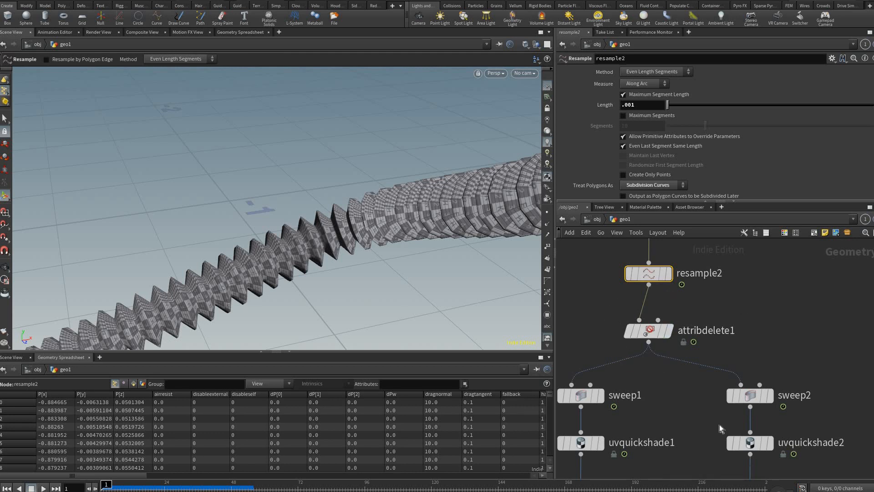
- Reopen the attribvop1 network and move geometryvopoutput1 and mix1 farther along to loosen the layout
scroll(703, 394, "down", 8)
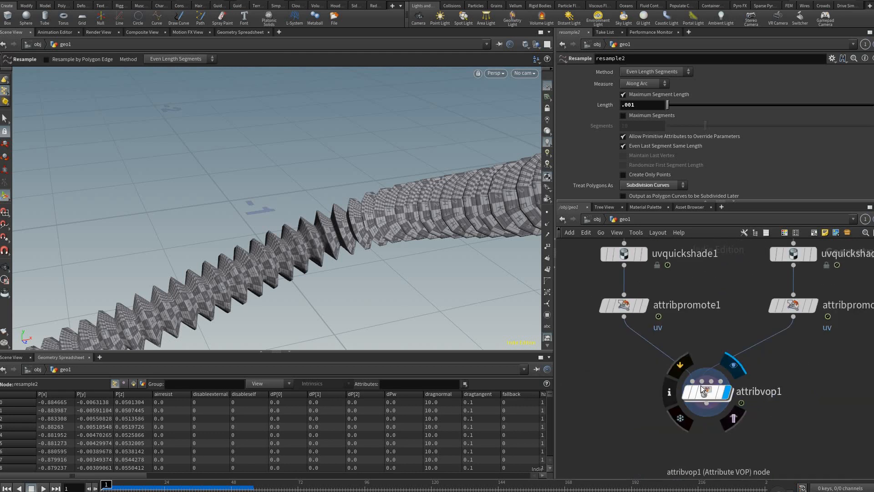
double_click(707, 391)
middle_click_drag(782, 340, 684, 340)
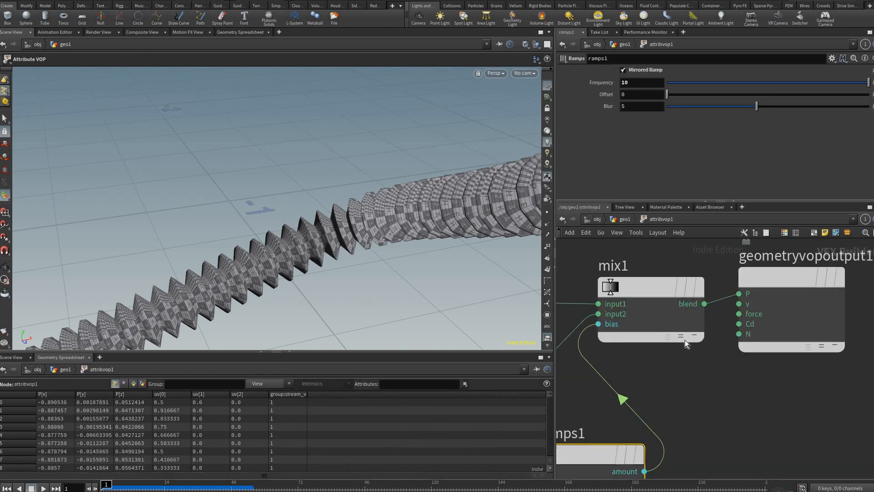
scroll(696, 344, "down", 5)
left_click_drag(736, 341, 762, 338)
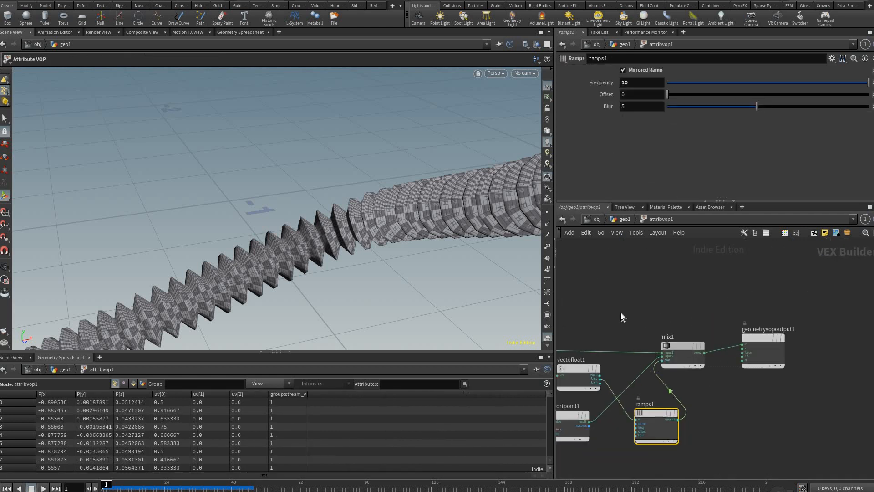
left_click_drag(680, 346, 700, 338)
- Move geometryvopglobal1 and vectofloat1 farther from ramps1 and importpoint1 lower, freeing space before ramps1
middle_click_drag(567, 428, 684, 398)
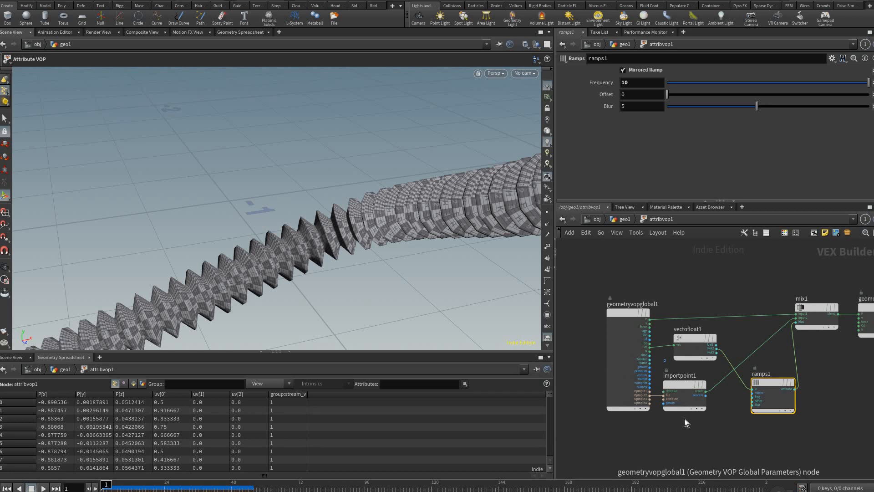
left_click_drag(629, 344, 577, 344)
middle_click_drag(638, 340, 643, 340)
left_click_drag(691, 384, 688, 421)
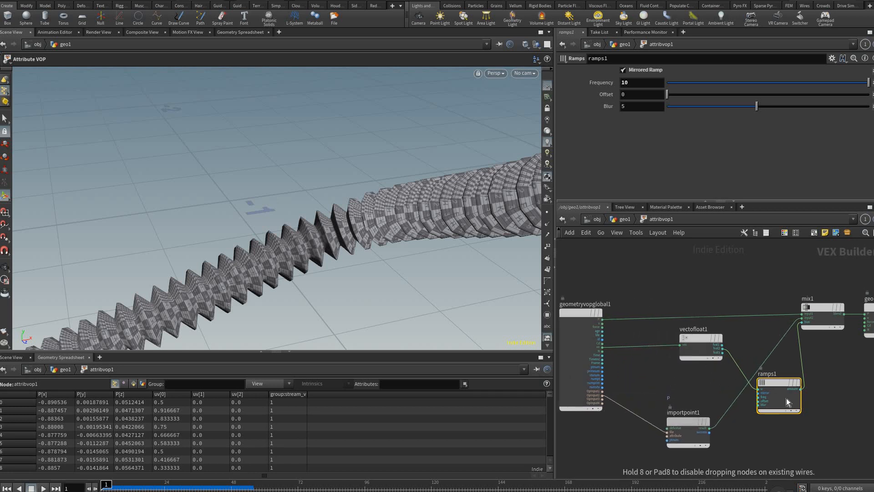
left_click_drag(708, 340, 648, 342)
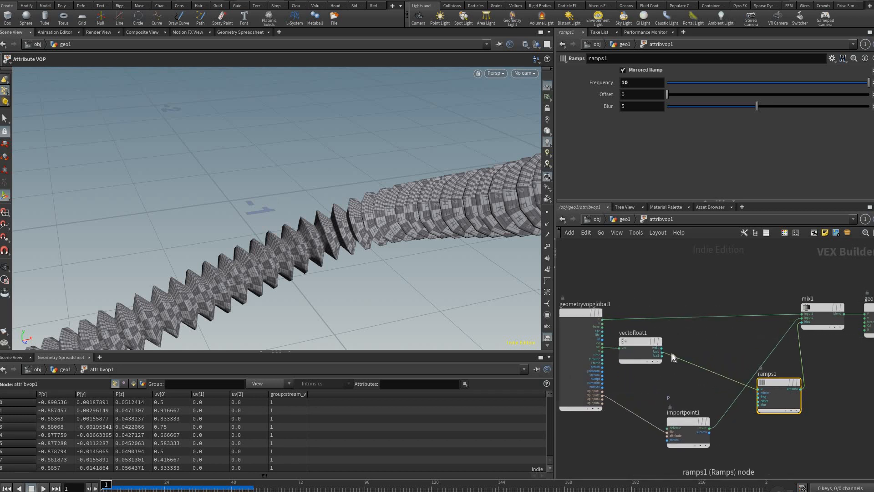
- Move ramps1 next to vectofloat1 and importpoint1 above geometryvopglobal1's outputs, and nudge mix1 to tidy the wiring
left_click_drag(778, 382, 700, 342)
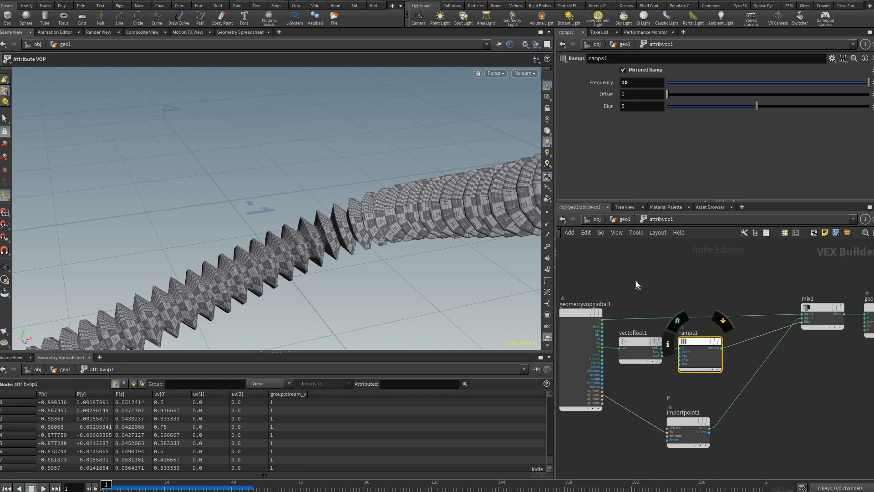
left_click_drag(689, 421, 636, 282)
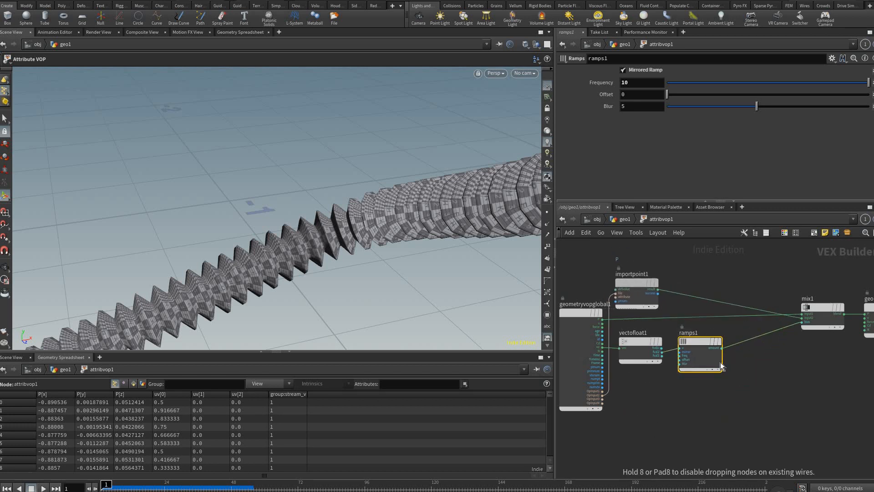
left_click_drag(822, 308, 819, 308)
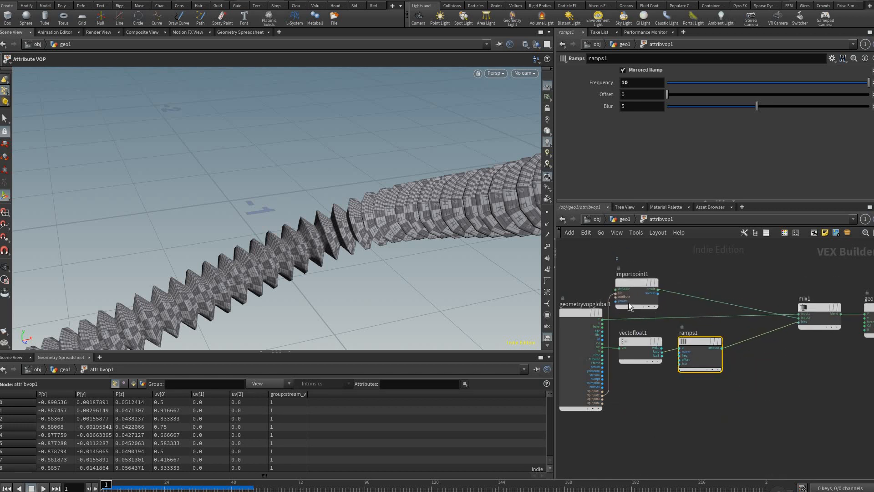
middle_click_drag(593, 351, 628, 346)
left_click_drag(625, 345, 620, 345)
scroll(648, 308, "up", 3)
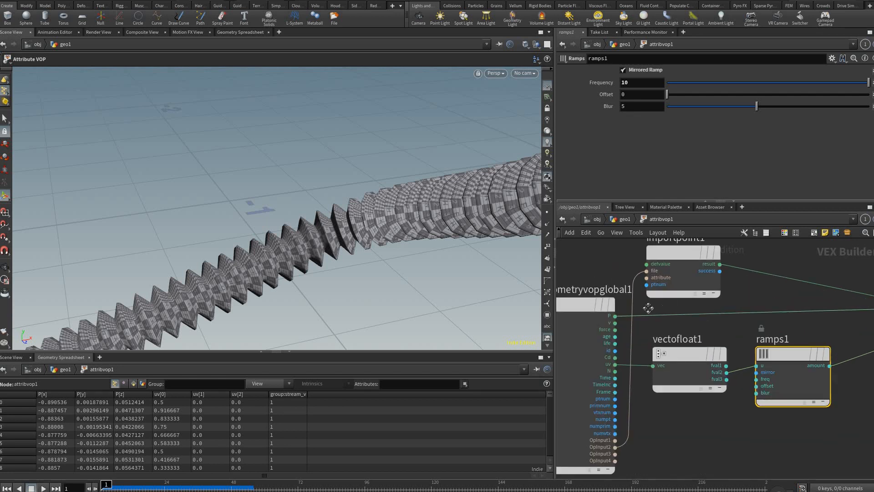
- Insert a Clamp node on the wire between ramps1's amount output and mix1's bias input
middle_click_drag(719, 308, 551, 330)
left_click(678, 253)
mouse_move(822, 335)
middle_mouse_down()
mouse_move(744, 331)
mouse_move(827, 333)
middle_mouse_up()
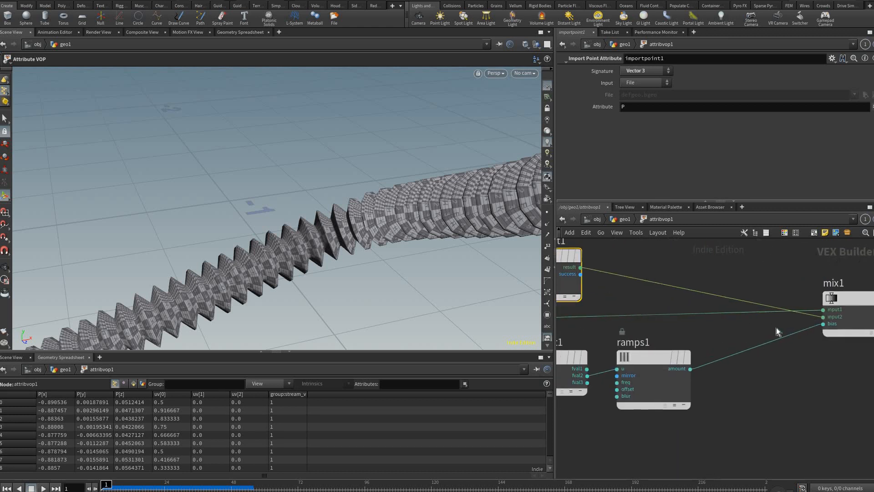
middle_click_drag(740, 338, 781, 327)
left_click(692, 348)
middle_click_drag(722, 310, 752, 345)
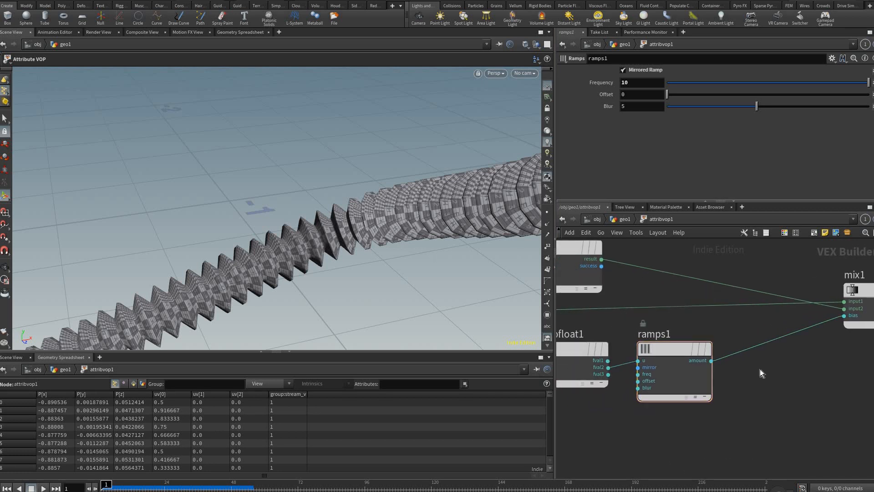
key("Tab")
type("clam")
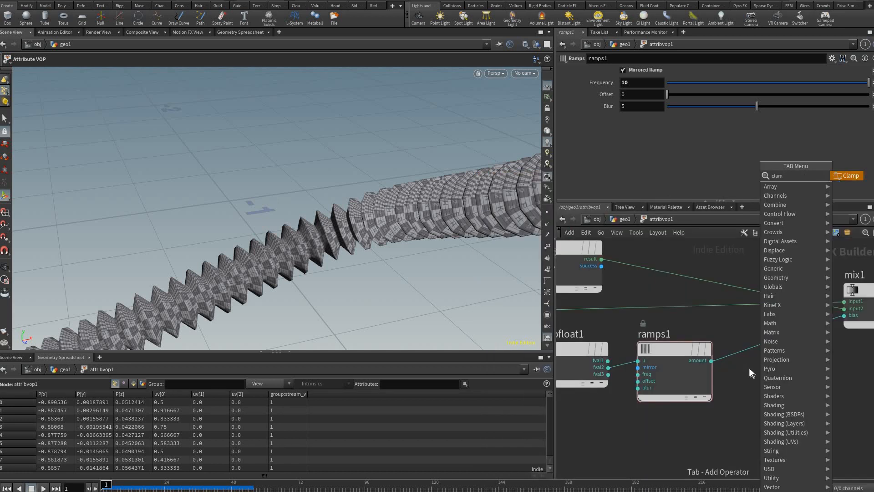
key("Return")
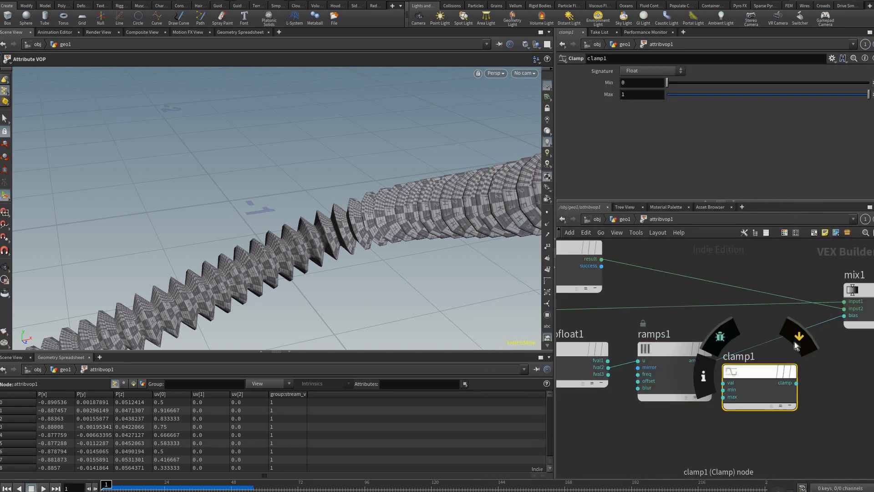
left_click(778, 347)
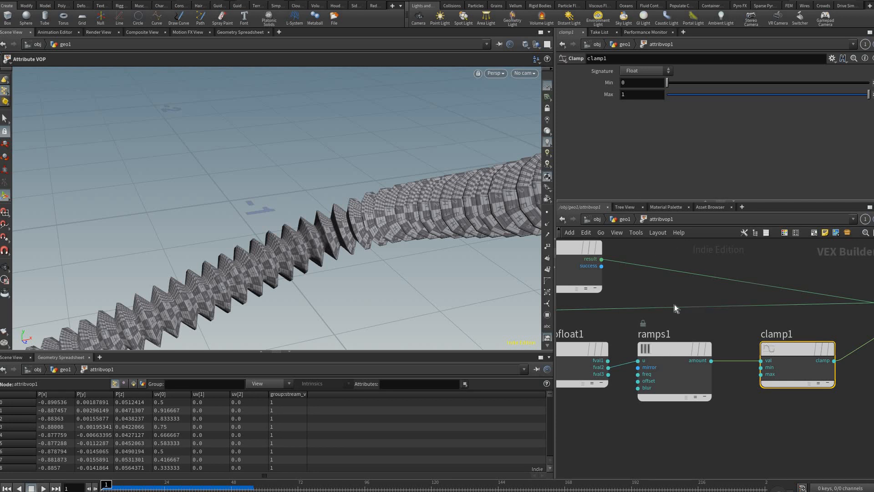
- Set clamp1's Max to 0.609 and Min to 0.305 to flatten the ridges' peaks and valleys
left_click(673, 349)
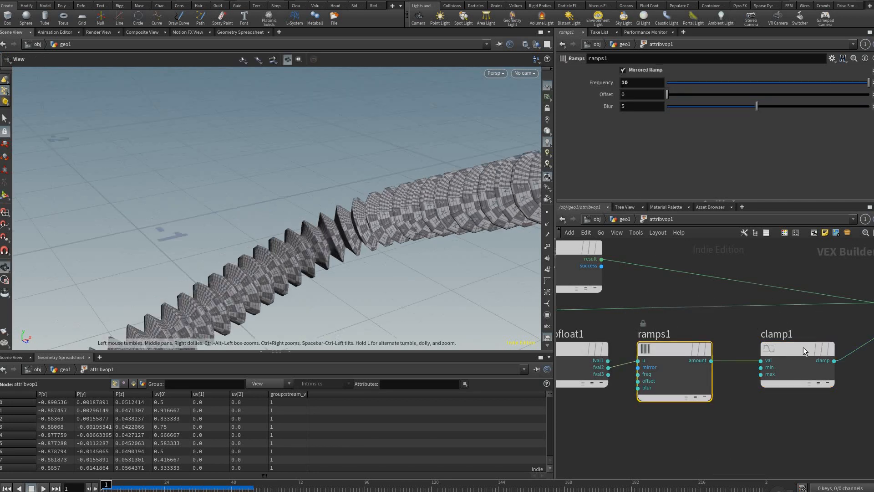
scroll(451, 200, "up", 4)
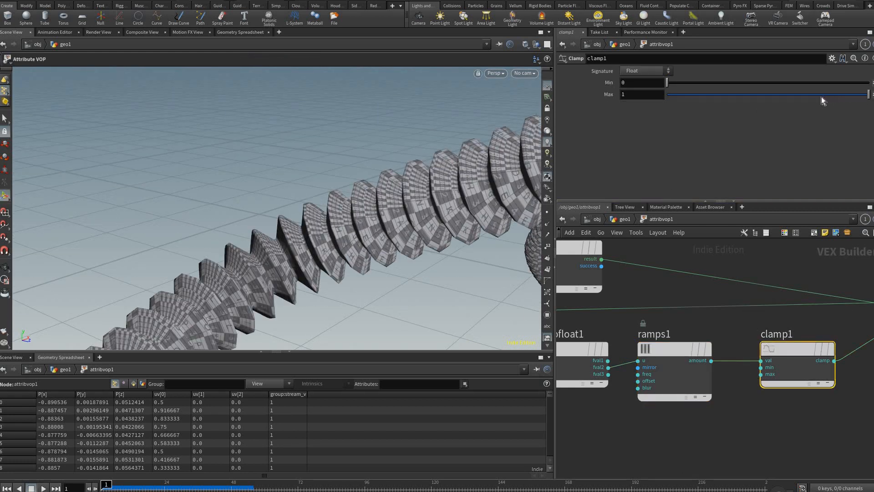
left_click(778, 95)
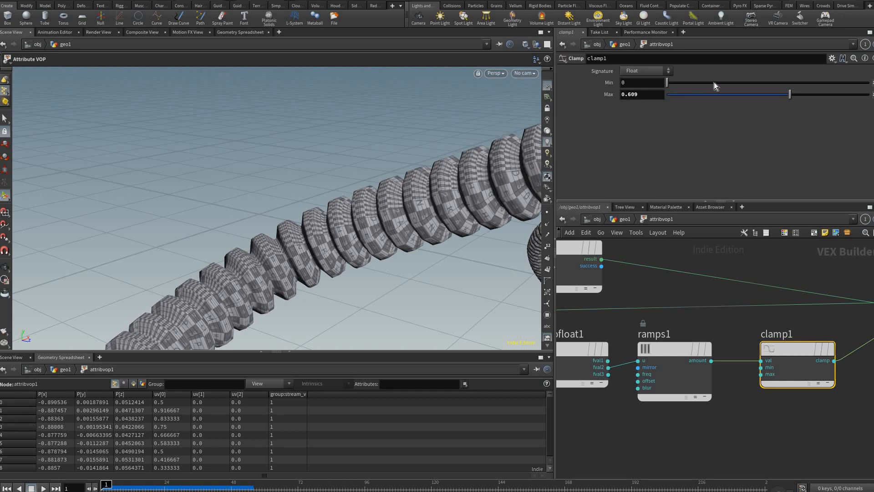
left_click(728, 82)
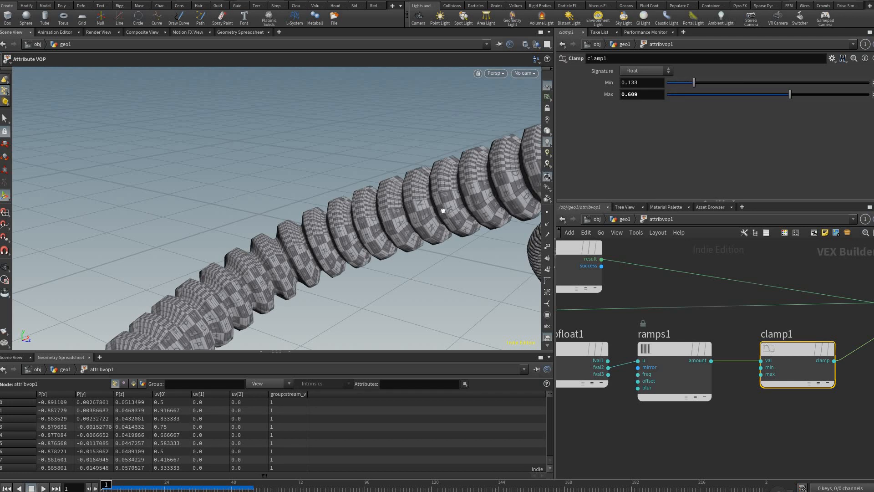
key("Escape")
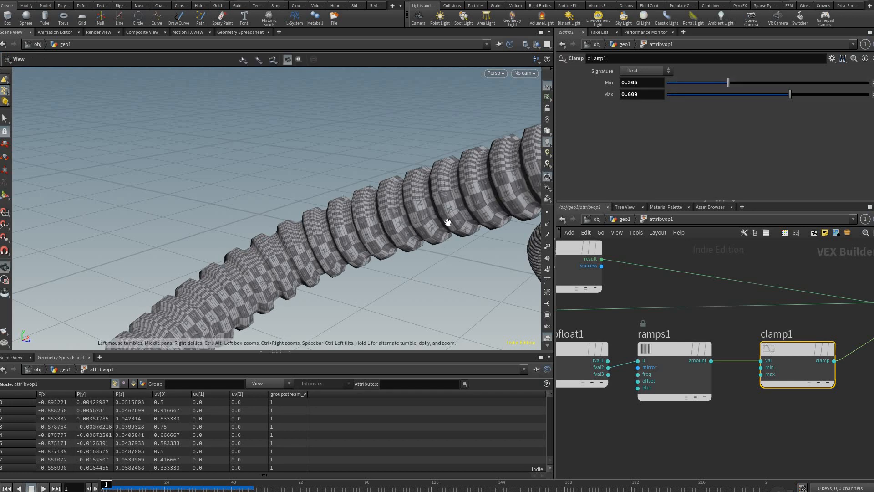
left_click_drag(457, 202, 500, 219)
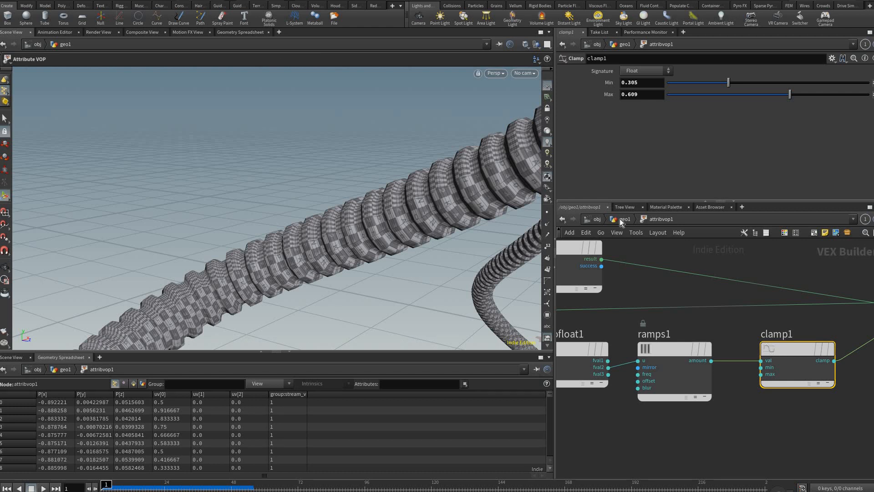
- Return to the geo1 network and delete both UV Quick Shade nodes between the sweeps and the attribute promotes
scroll(641, 280, "down", 2)
key("u")
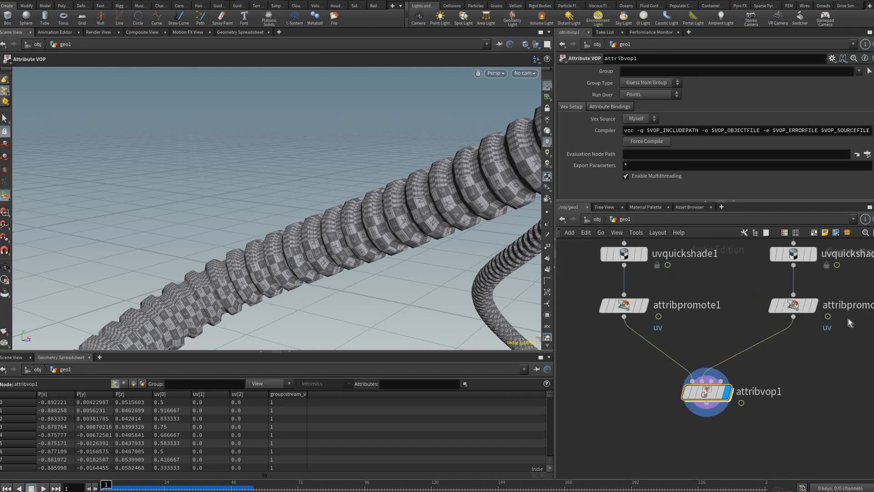
scroll(733, 295, "up", 1)
left_click_drag(569, 288, 785, 314)
key("Delete")
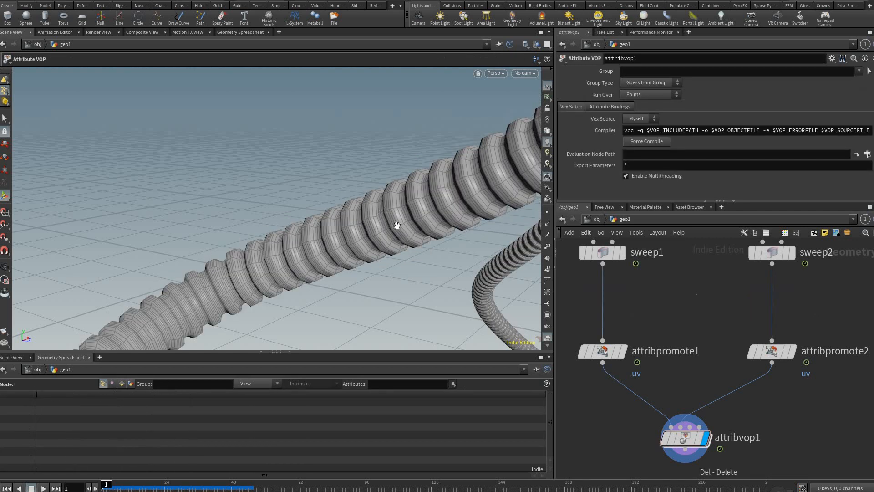
- Examine the ridges along the whole unshaded cable, from its ends to its upper bend
right_click_drag(408, 190, 434, 128, "alt")
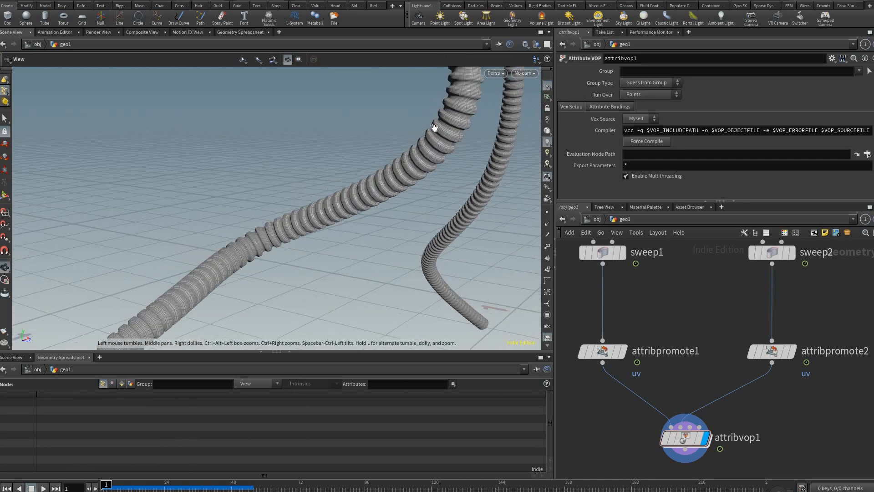
left_click_drag(435, 128, 365, 181)
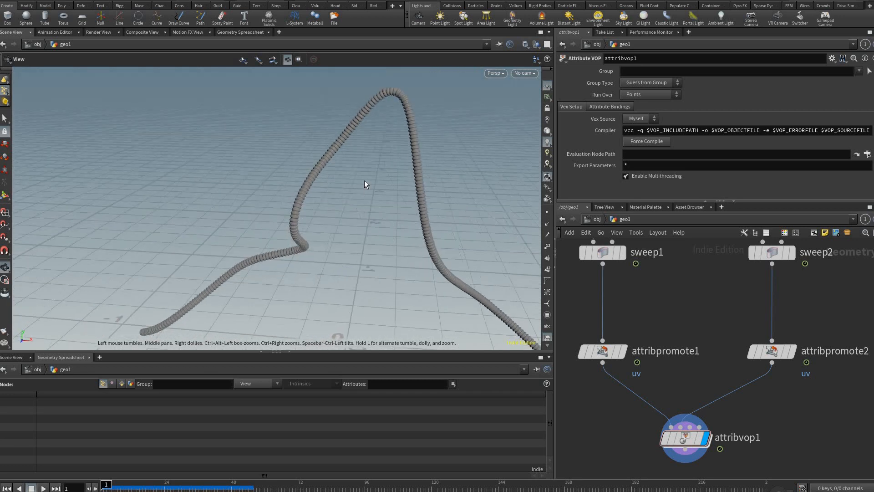
scroll(365, 181, "up", 10)
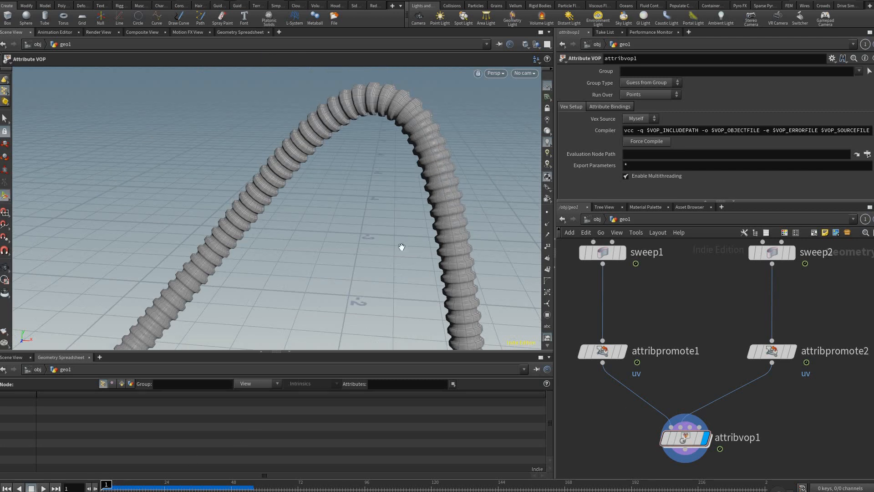
key("Escape")
mouse_move(383, 209)
right_mouse_down()
mouse_move(302, 164)
mouse_move(437, 238)
mouse_move(373, 200)
right_mouse_up()
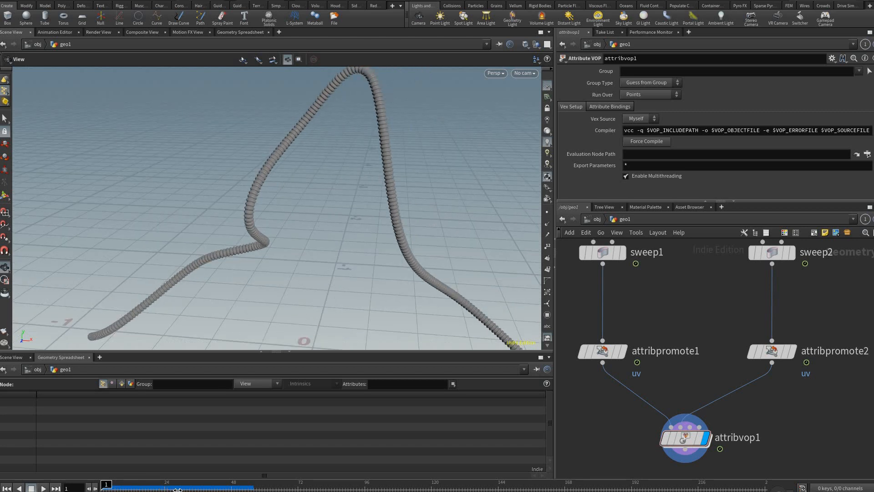
- Advance the simulation to frame 12, step back to frame 10, and examine the ridged tube's upper bend
left_click_drag(106, 486, 134, 486)
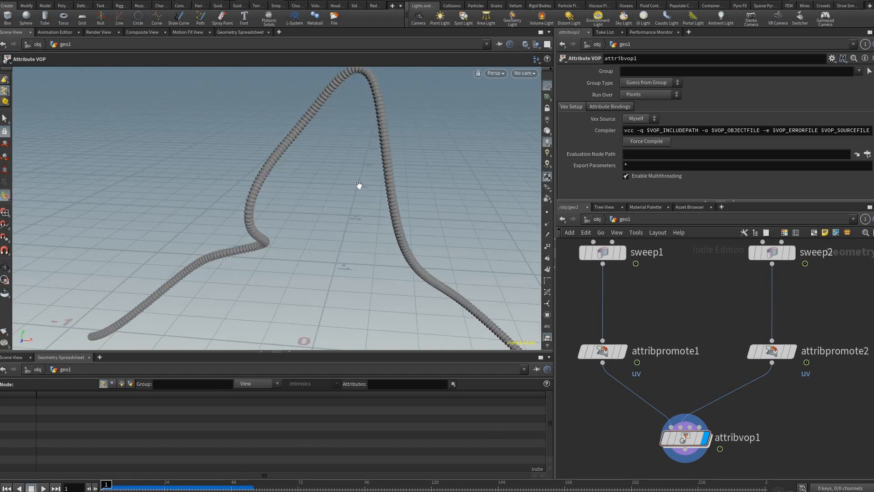
middle_click_drag(366, 73, 357, 158, "alt")
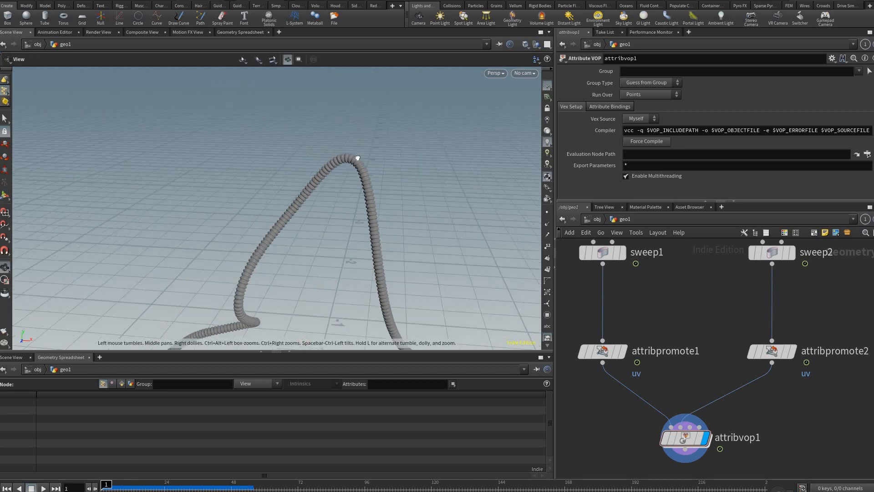
right_click_drag(357, 158, 137, 488, "alt")
key("Up")
key("Up")
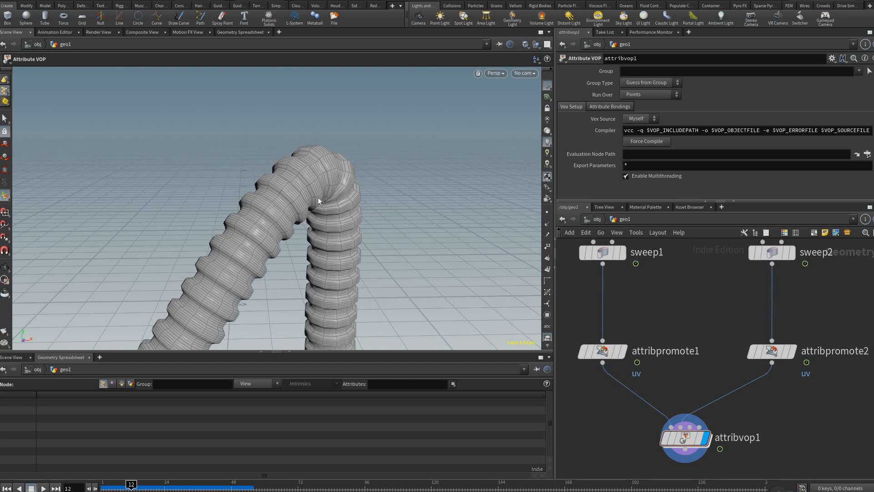
key("Left")
key("Left")
- Check the Radius of sweep1 and copy the Radius parameter of sweep2
left_click_drag(672, 295, 676, 365, "alt")
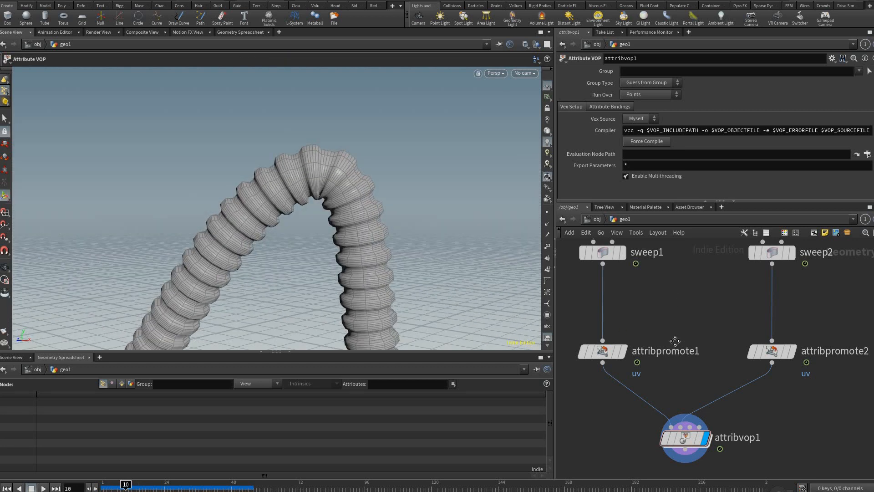
middle_click_drag(691, 278, 694, 316)
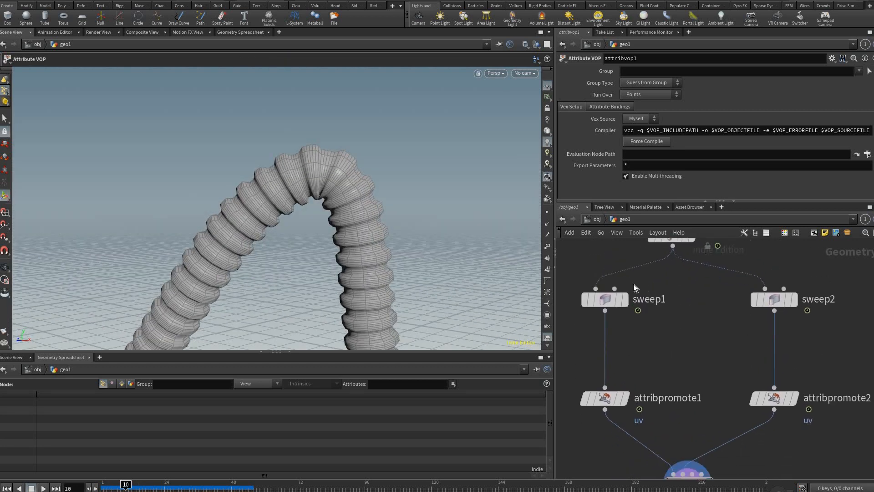
middle_click_drag(617, 249, 624, 294)
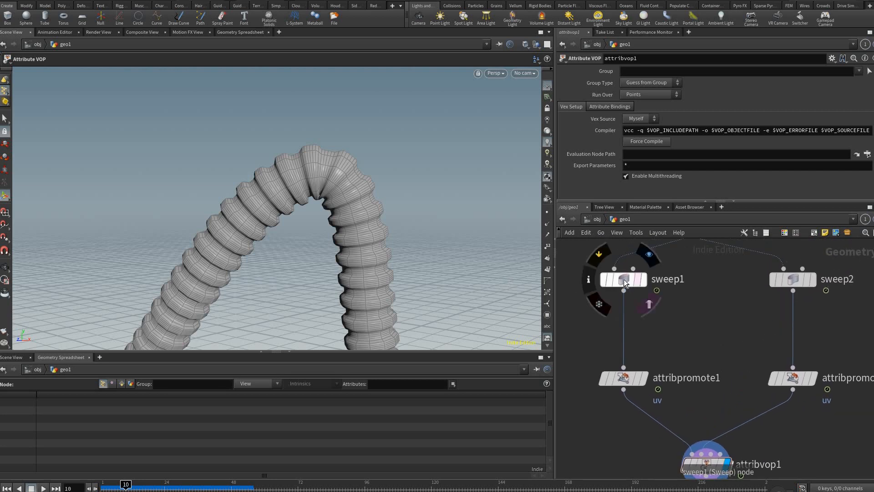
mouse_move(625, 278)
left_click(624, 278)
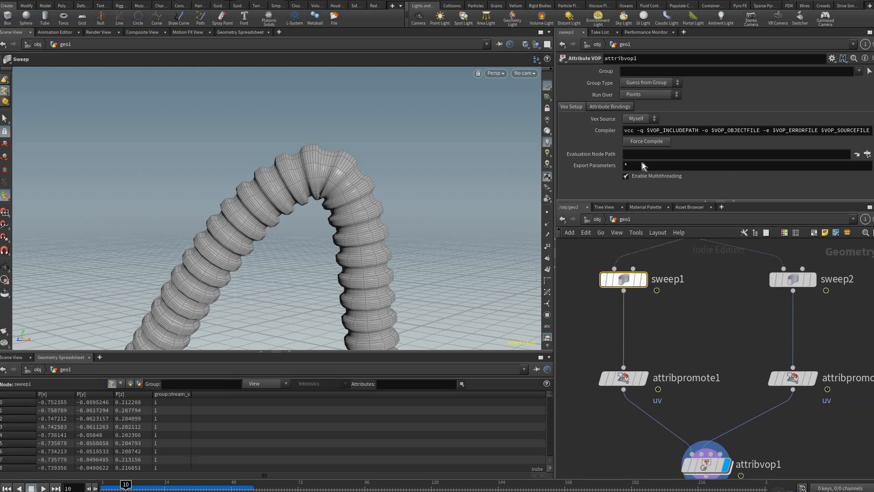
left_click(570, 104)
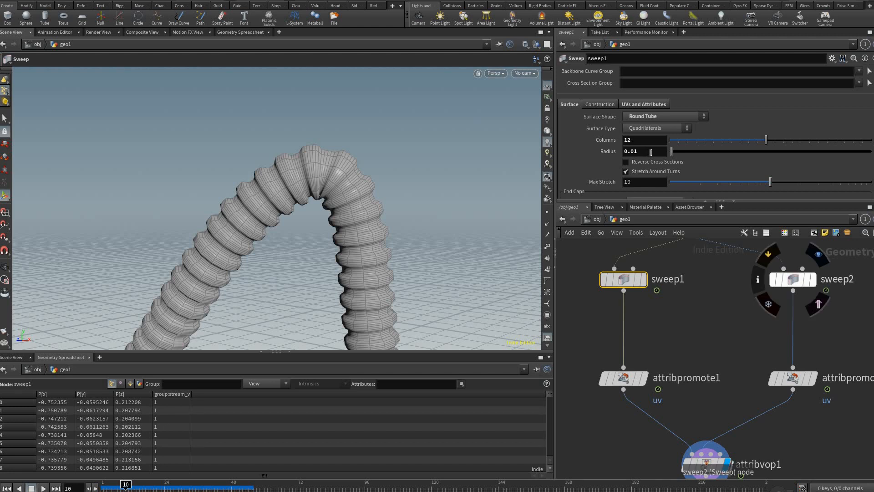
left_click(792, 279)
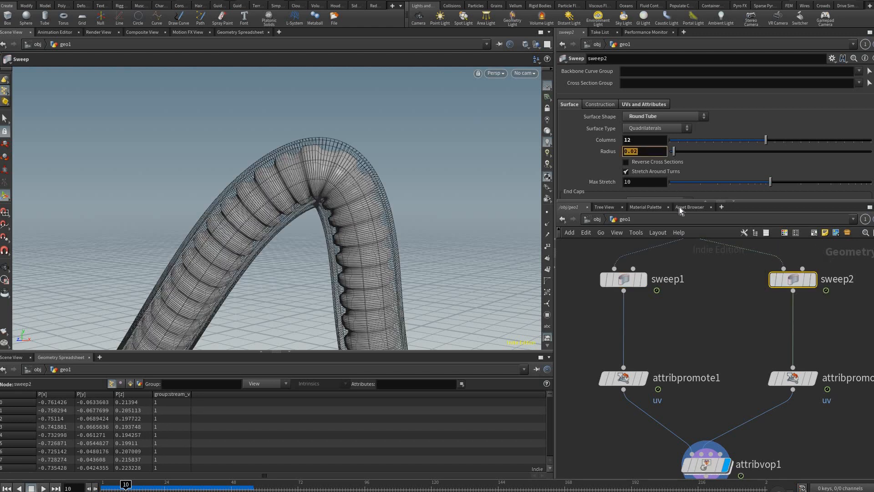
right_click(649, 151)
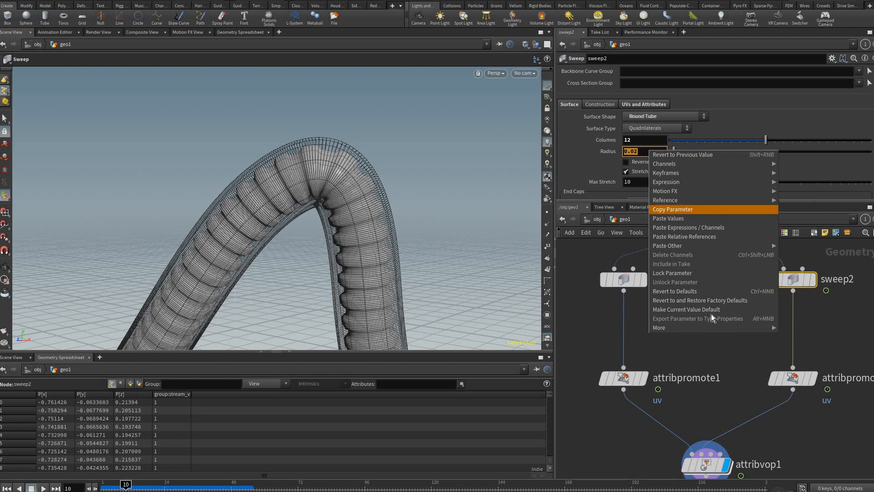
left_click(678, 209)
- Link the Thickness of vellumconstraints1 to sweep2's copied Radius with a relative reference
middle_click_drag(762, 271, 756, 367)
middle_click_drag(683, 295, 669, 391)
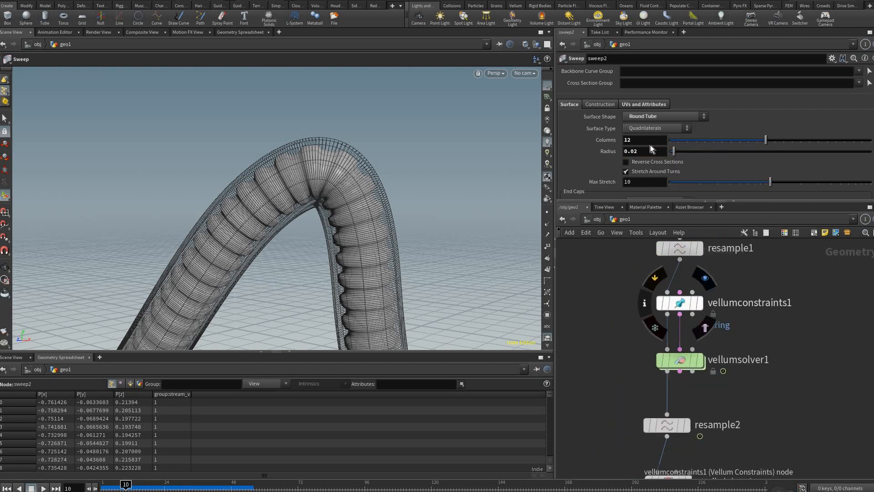
left_click(679, 303)
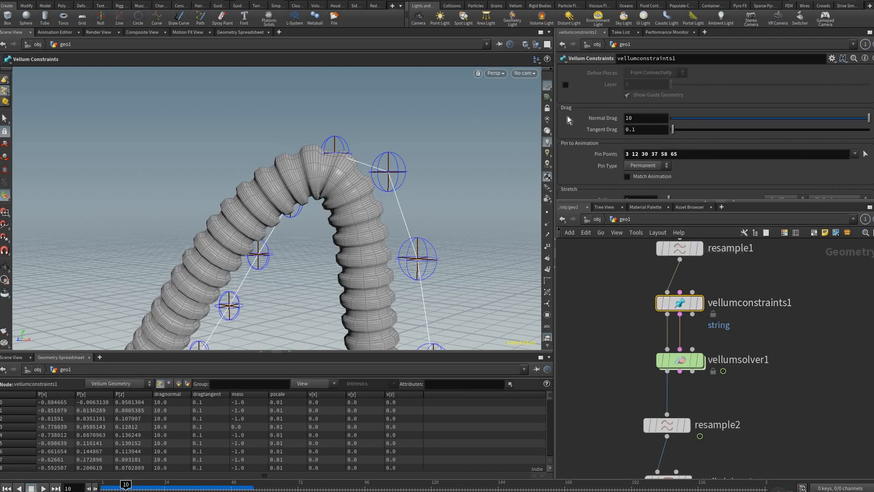
scroll(599, 126, "up", 4)
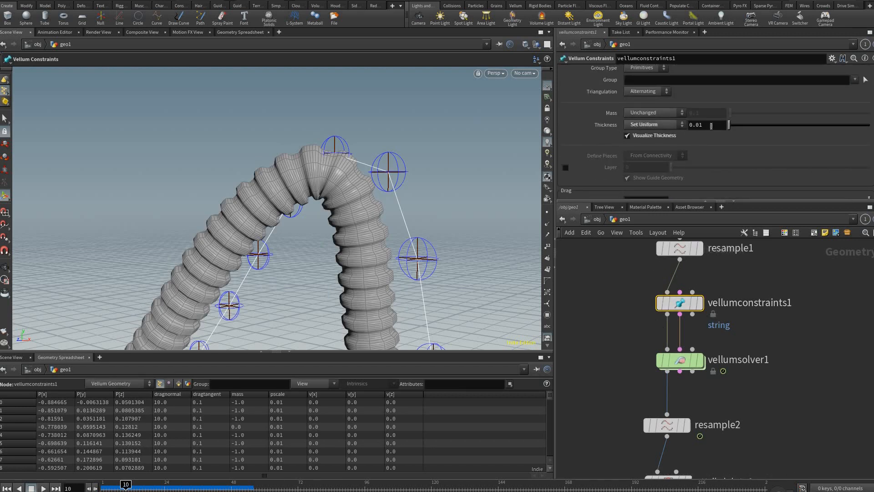
left_click(705, 126)
right_click(711, 126)
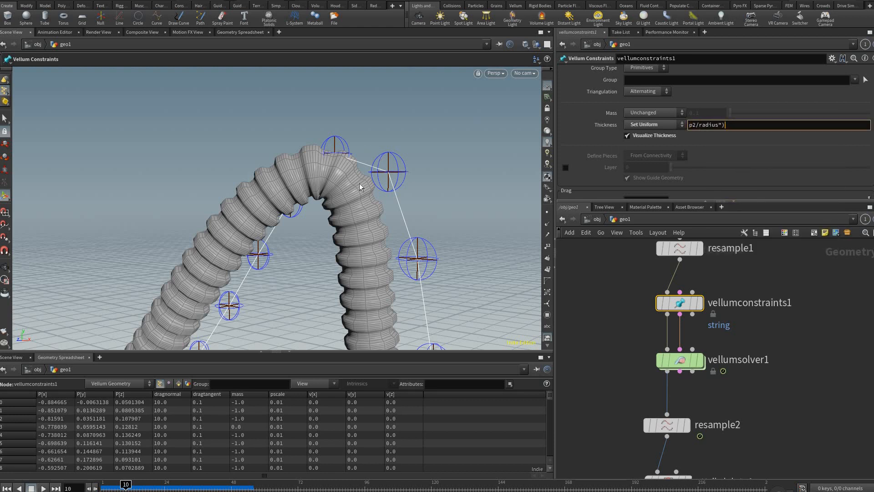
- Apply the linked Thickness on vellumconstraints1, select sweep2, and replay the simulation from frame 1
key("Return")
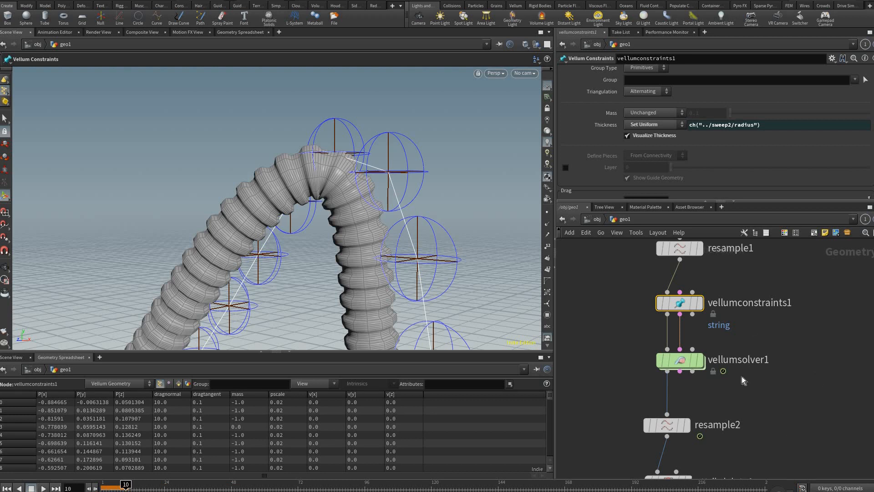
middle_click_drag(738, 382, 758, 218)
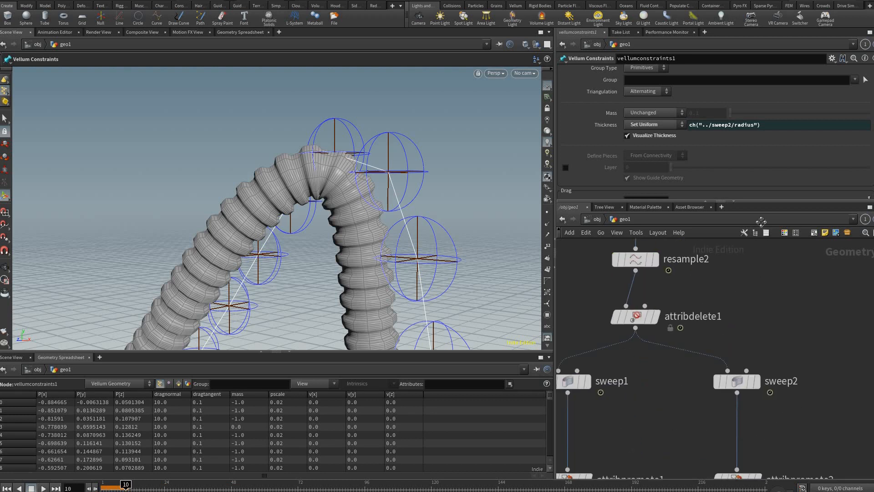
left_click(736, 381)
middle_click_drag(737, 382, 745, 301)
left_click_drag(126, 485, 101, 485)
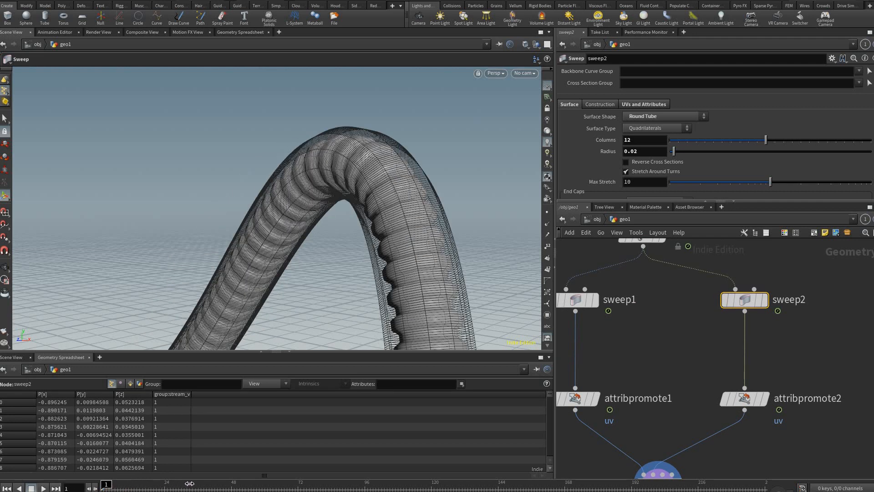
key("Up")
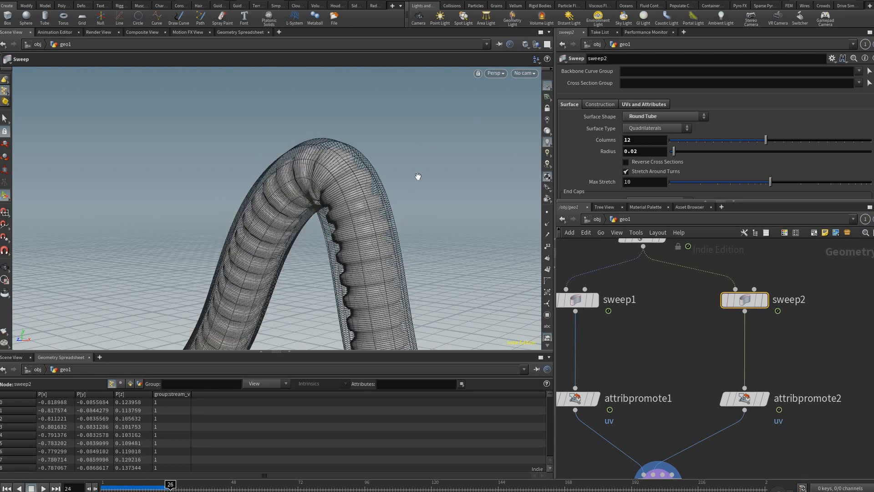
key("Up")
- Examine the simulated tube at frame 47, from its lower end to its upper bend
right_click_drag(421, 139, 448, 310, "alt")
middle_click_drag(448, 309, 476, 252, "alt")
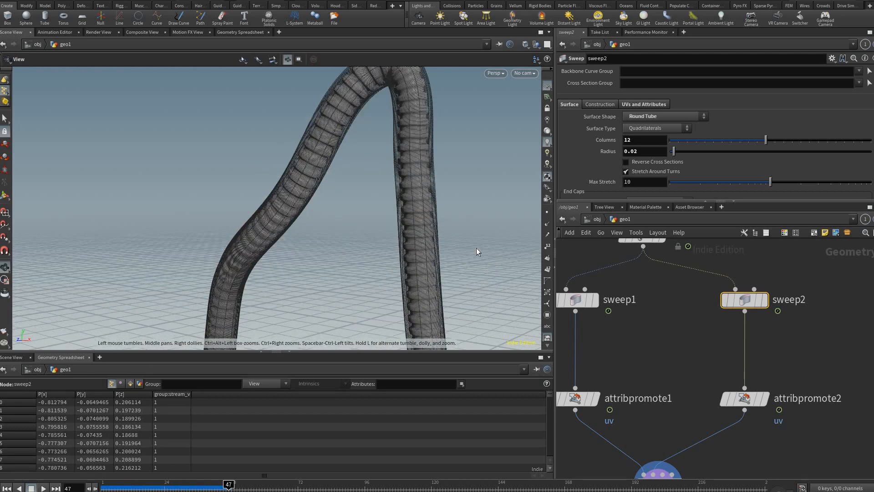
right_click_drag(476, 248, 408, 189, "alt")
middle_click_drag(408, 190, 381, 145, "alt")
right_click_drag(380, 144, 437, 164, "alt")
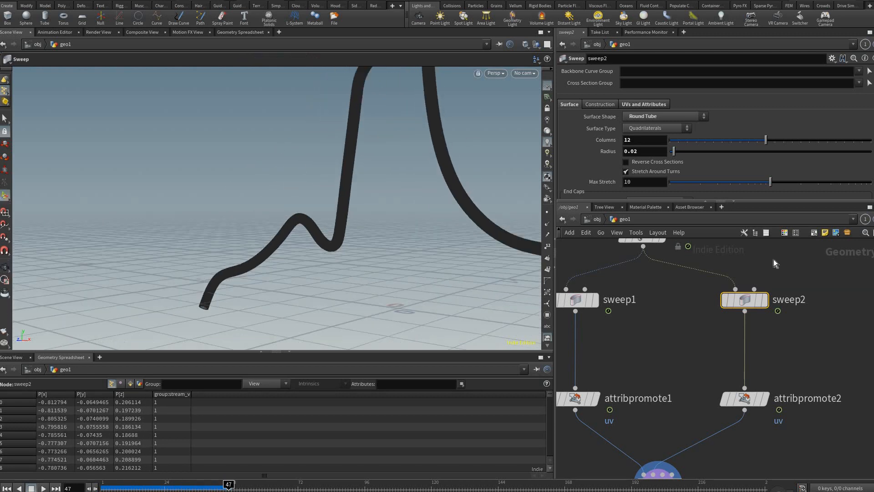
middle_click_drag(536, 72, 528, 110, "alt")
right_click_drag(529, 109, 419, 78, "alt")
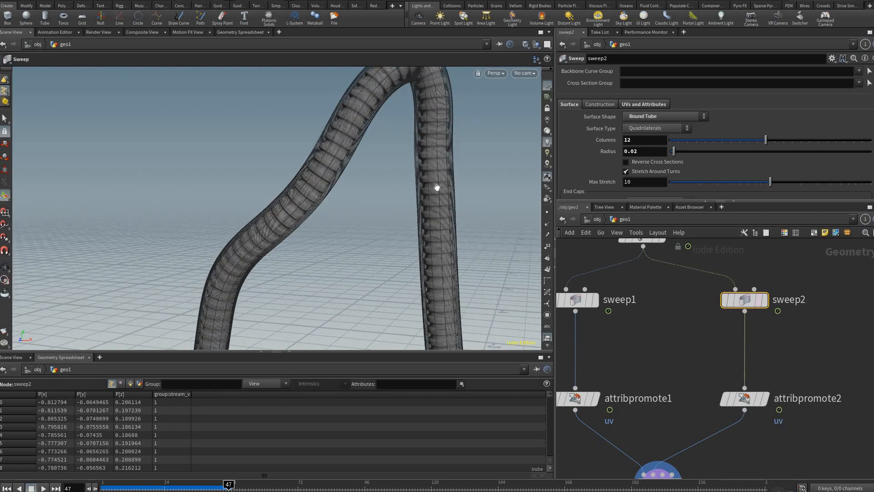
right_click_drag(415, 166, 408, 234, "alt")
left_click_drag(408, 233, 495, 218, "alt")
middle_click_drag(495, 218, 501, 301, "alt")
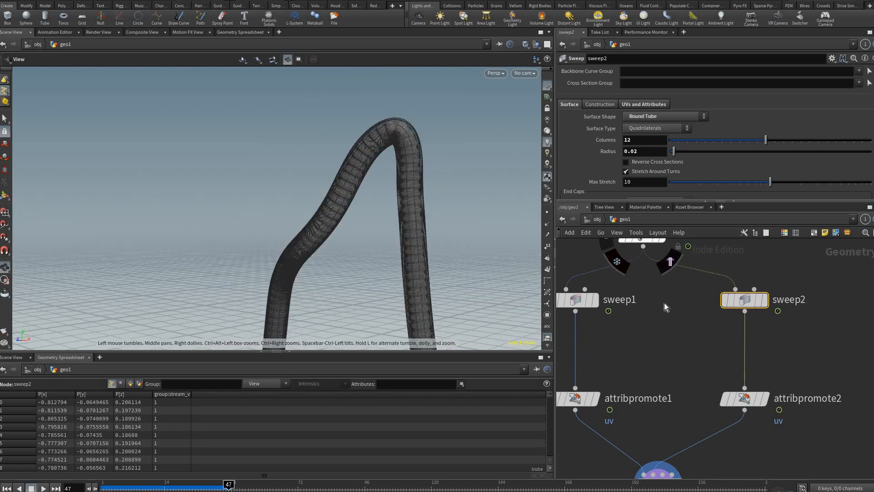
middle_click_drag(421, 268, 415, 197, "alt")
right_click_drag(416, 197, 453, 221, "alt")
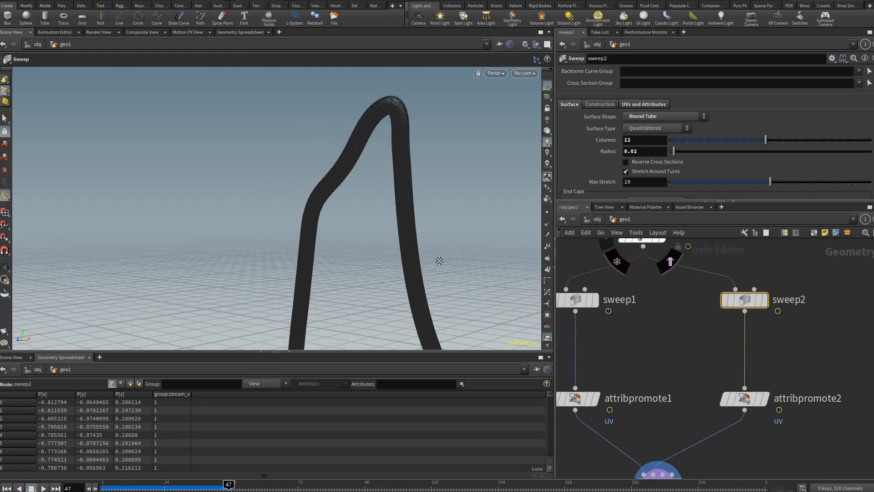
- Clear the Pin Points of vellumconstraints1 so that no cable points are pinned
left_click(742, 332)
mouse_move(726, 361)
left_mouse_down("alt")
mouse_move(741, 335)
mouse_move(715, 350)
left_mouse_up("alt")
scroll(737, 329, "down", 3)
middle_click_drag(738, 329, 739, 377)
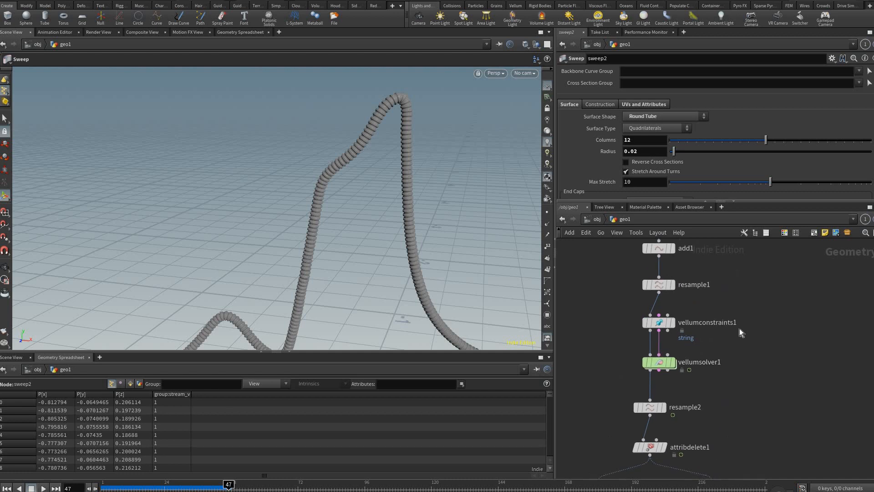
middle_click_drag(656, 323, 641, 320)
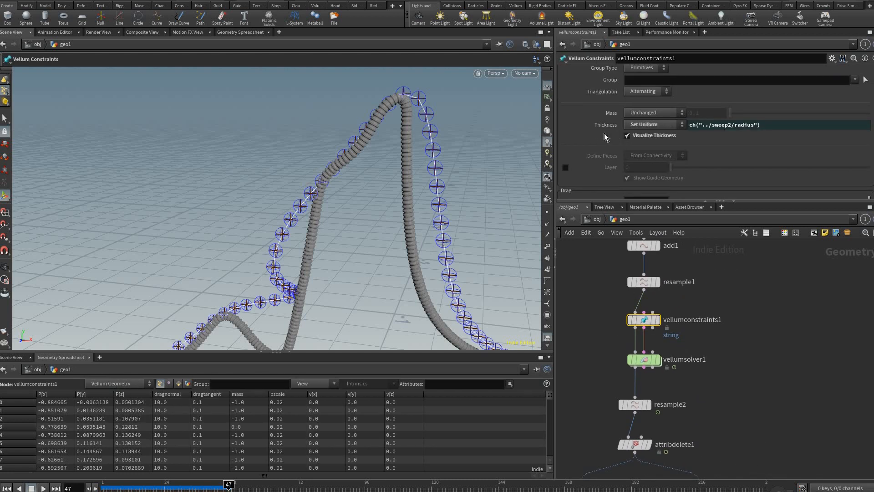
scroll(751, 131, "down", 4)
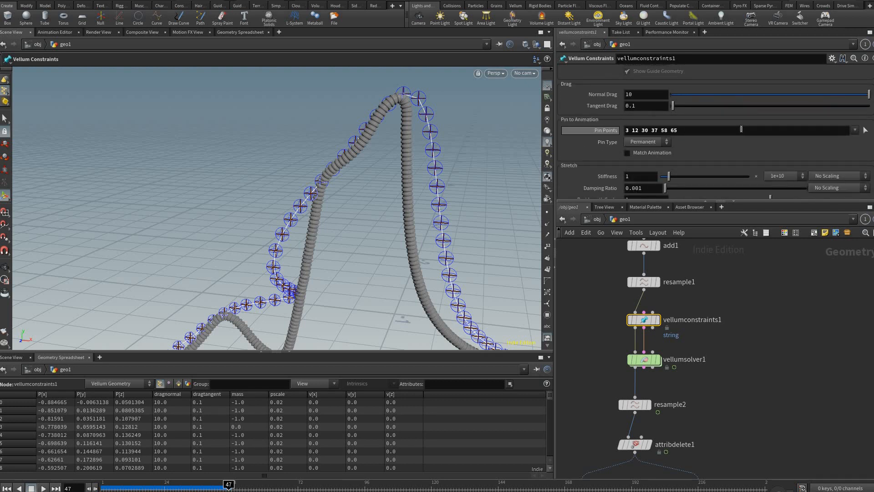
left_click(741, 129)
key("BackSpace")
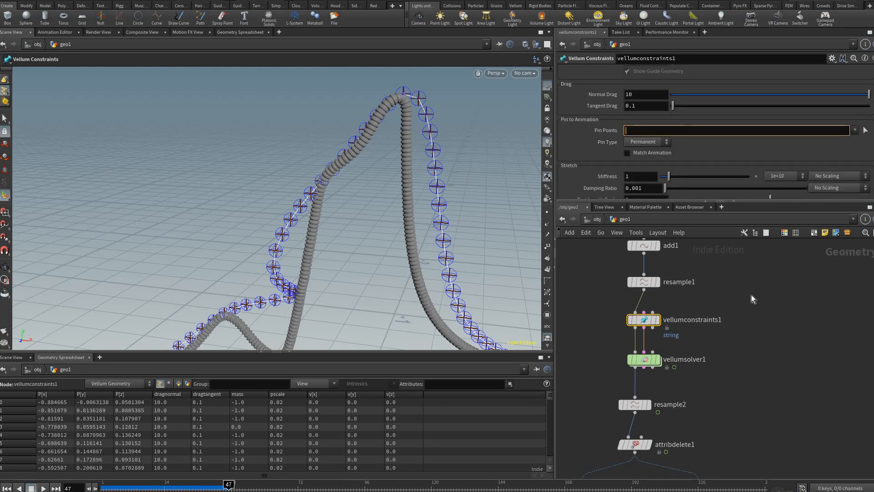
key("Return")
left_click(714, 309)
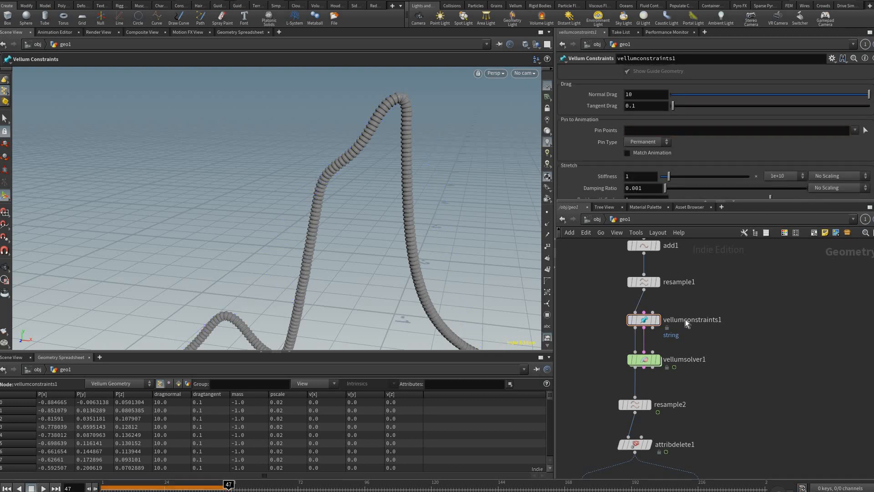
- Add a Grid node beside resample1 as collision geometry
scroll(594, 331, "up", 3)
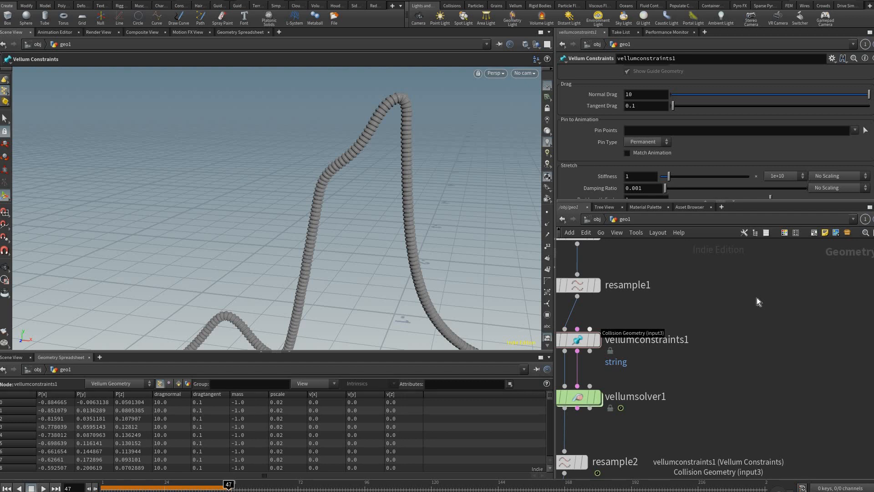
middle_click_drag(697, 297, 756, 297)
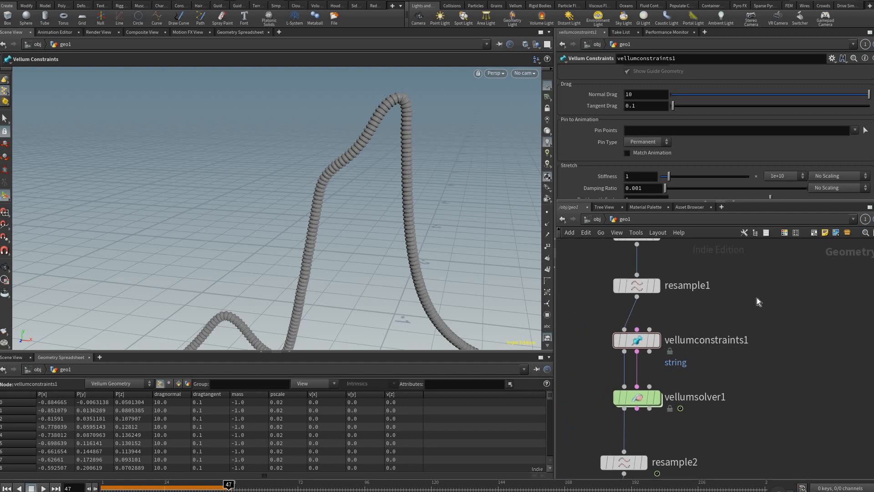
key("Tab")
type("gri")
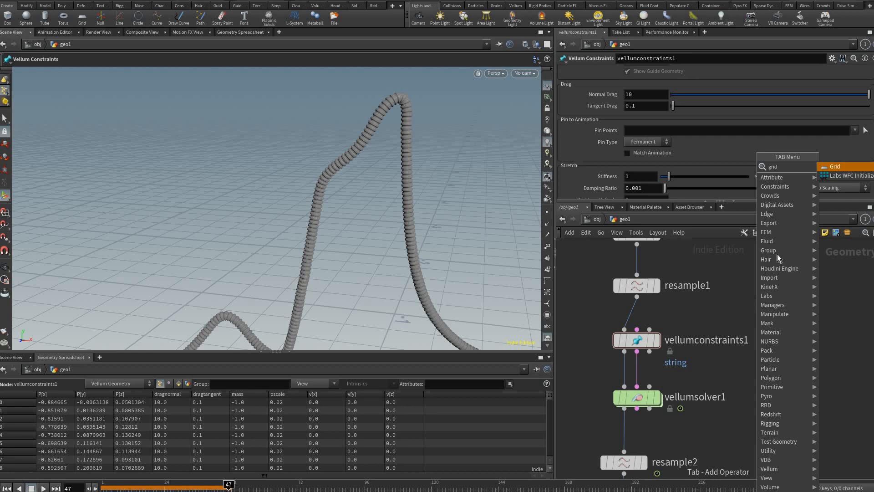
key("Return")
left_click(752, 313)
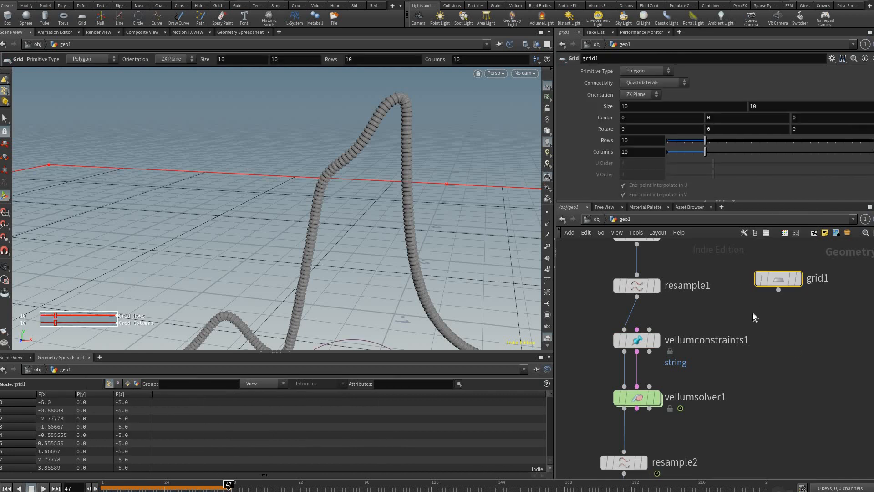
key("Tab")
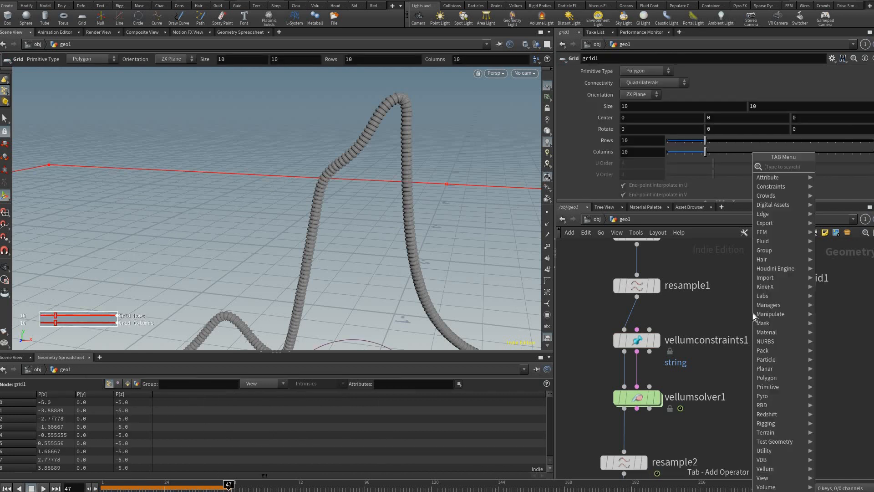
type("group")
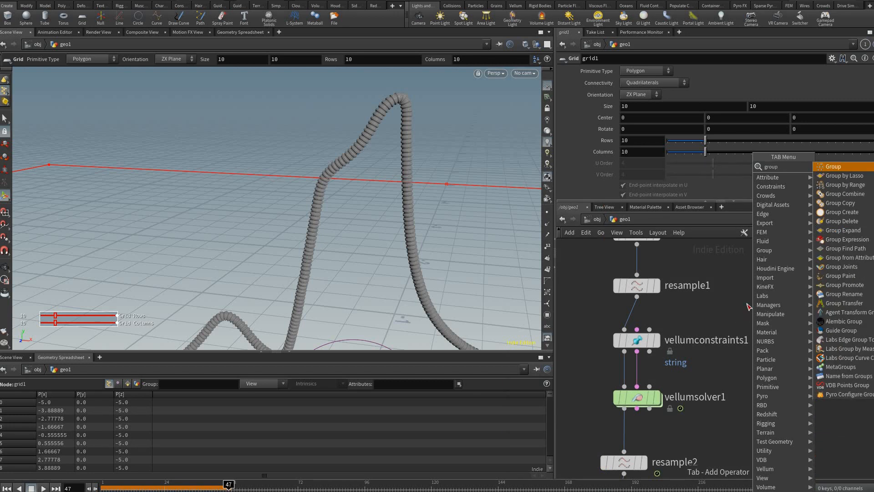
key("Return")
left_click(740, 312)
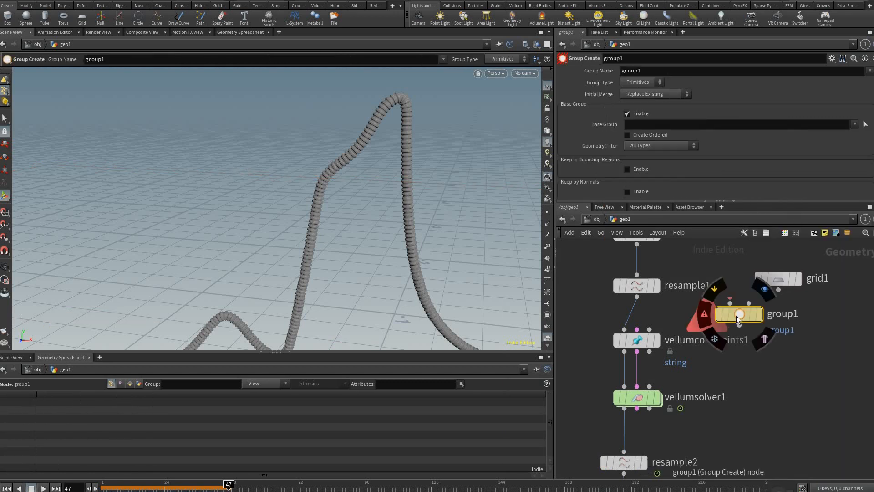
key("Delete")
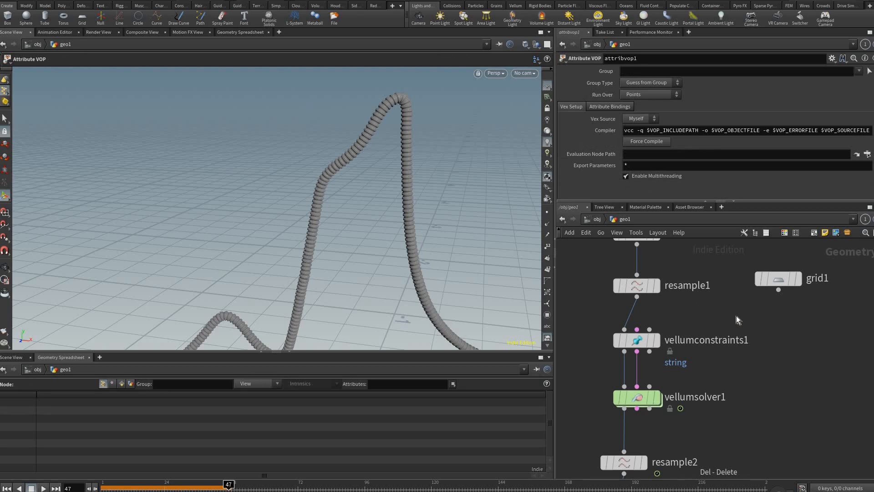
- Add a Merge node fed by grid1 and connect it to the Collision Geometry input of vellumconstraints1
key("Tab")
left_click(824, 207)
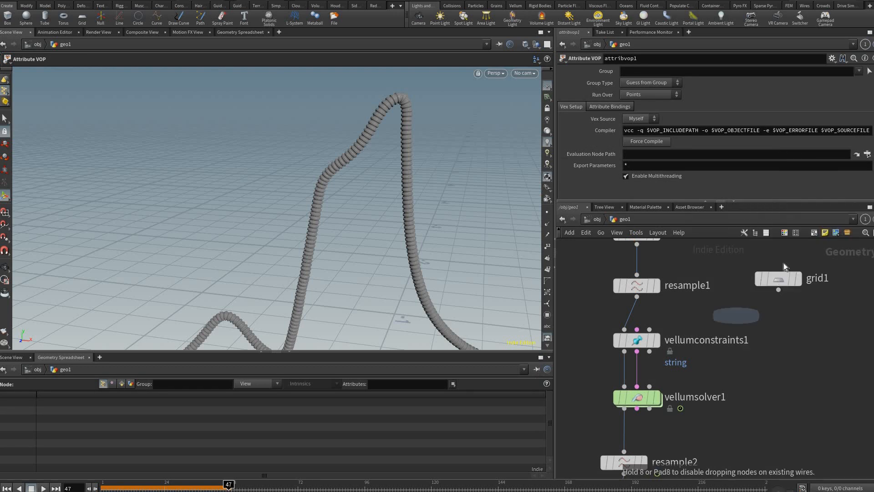
left_click(736, 314)
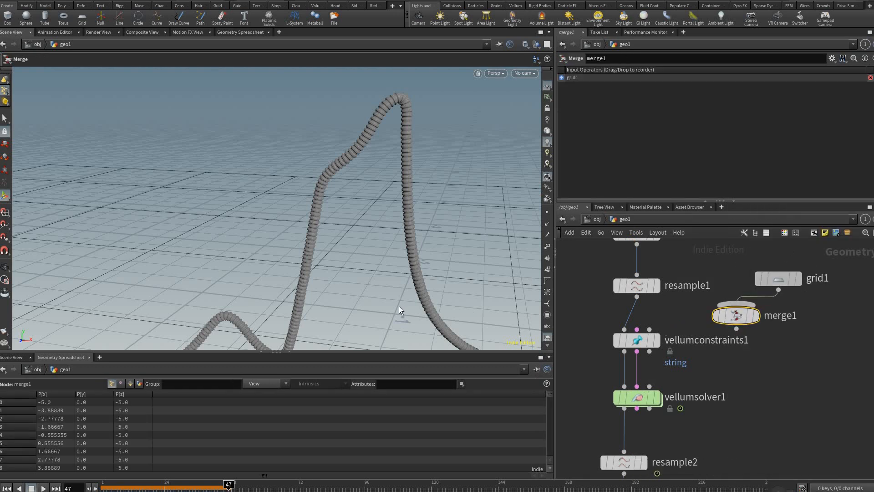
left_click_drag(778, 279, 783, 263)
left_click_drag(736, 328, 649, 329)
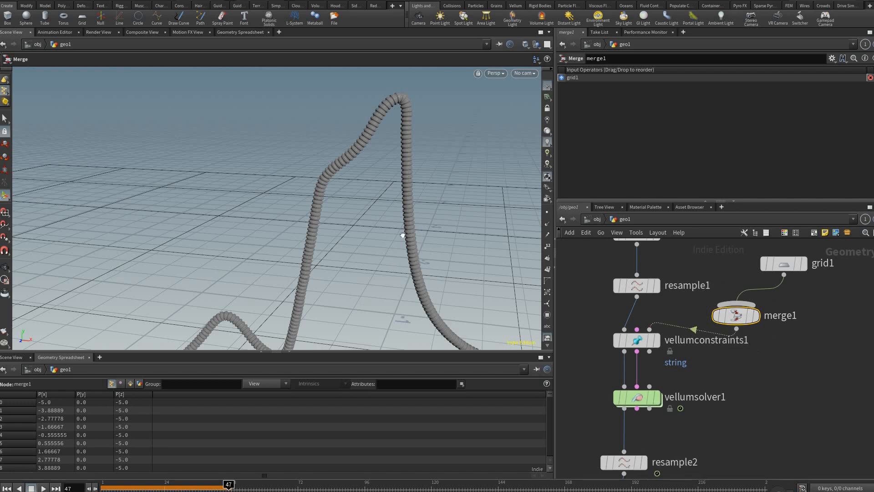
- Replay the cable simulation from frame 1, and display and select vellumsolver1 to check its output
left_click_drag(402, 235, 392, 242, "alt")
right_click_drag(391, 242, 203, 443, "alt")
left_click_drag(203, 443, 195, 342, "alt")
key("ctrl+Up")
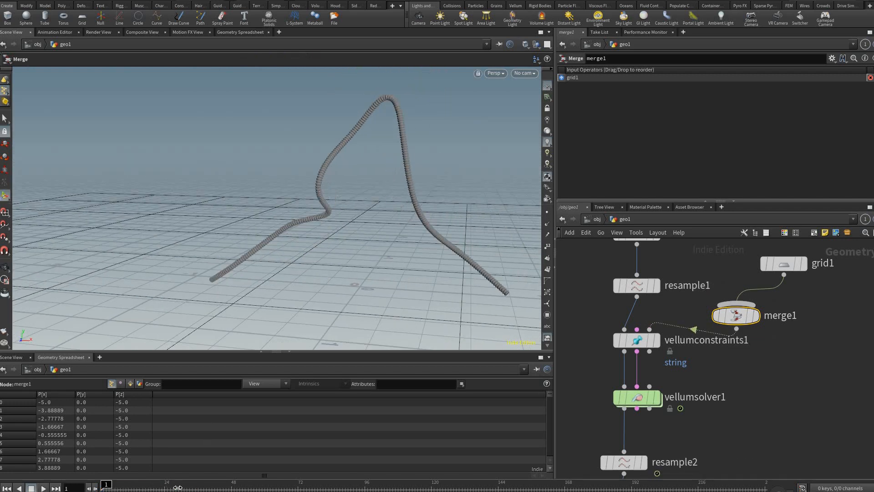
mouse_move(106, 484)
left_mouse_down()
mouse_move(149, 484)
mouse_move(106, 483)
left_mouse_up()
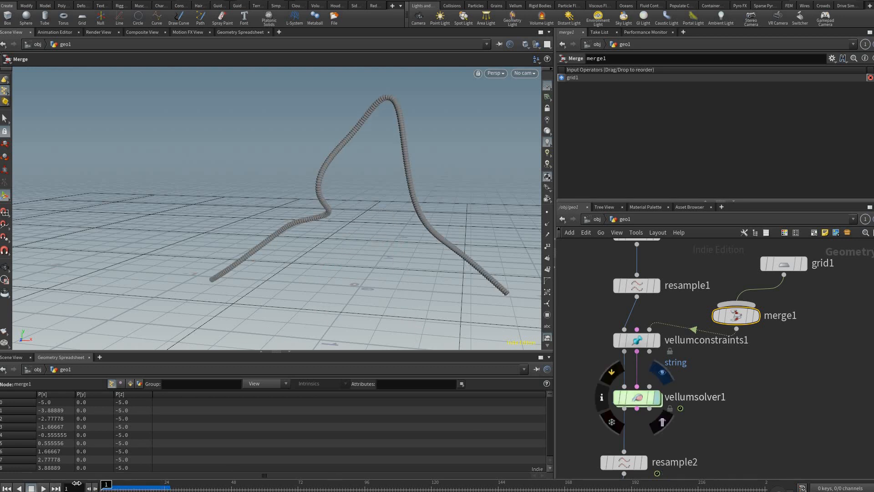
left_click(656, 396)
key("Up")
key("ctrl+Up")
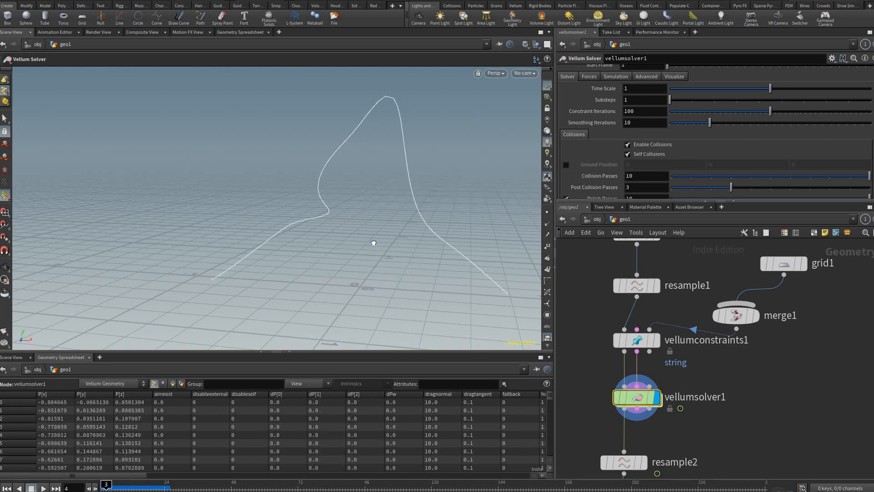
- Delete grid1 and add a Box node connected to merge1 in its place
middle_click_drag(779, 291, 764, 307)
left_click(764, 283)
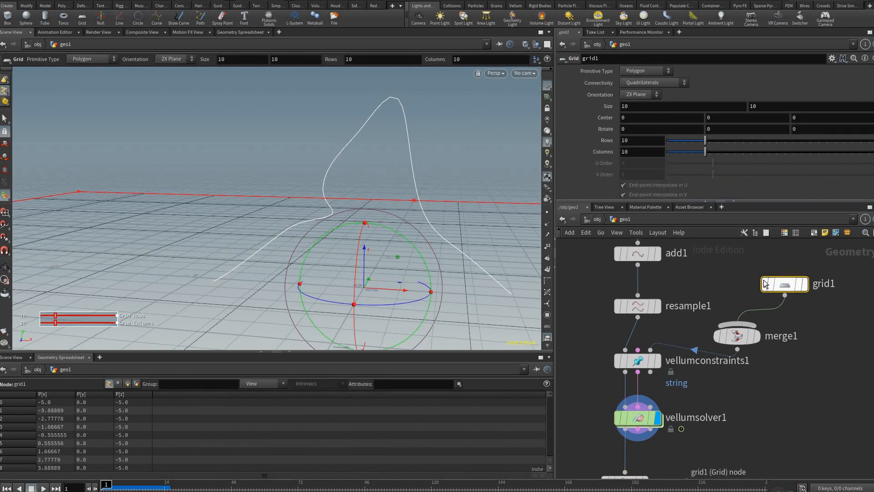
key("Delete")
key("Tab")
type("box")
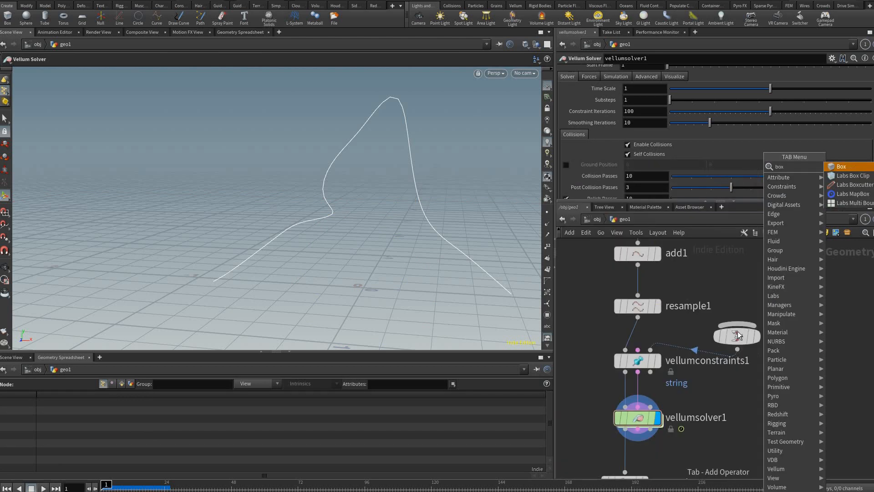
key("Return")
left_click(773, 276)
left_click_drag(773, 289, 739, 328)
- Narrow box1 to about 0.26 in X and center it at about 0.076, 0.080, 0 beneath the cable's peak
left_click_drag(296, 231, 364, 233)
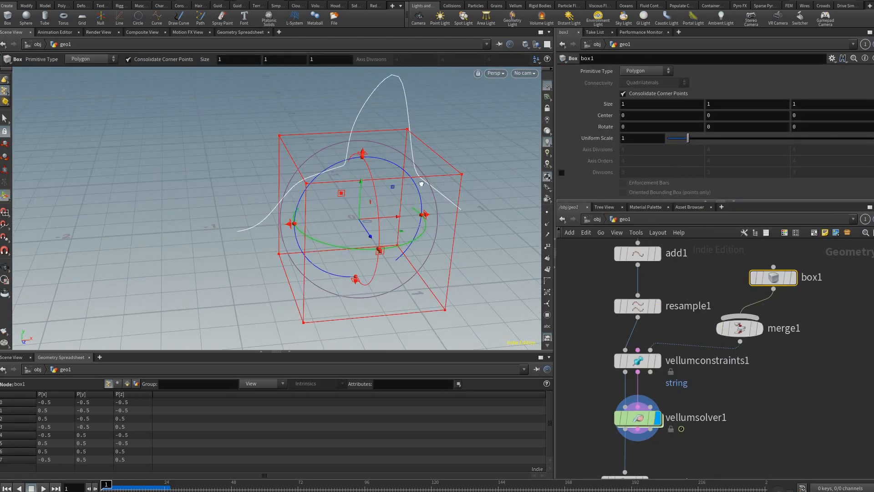
left_click_drag(428, 218, 407, 205)
left_click_drag(428, 200, 392, 196, "alt")
left_click_drag(405, 224, 424, 226)
left_click_drag(407, 186, 408, 175)
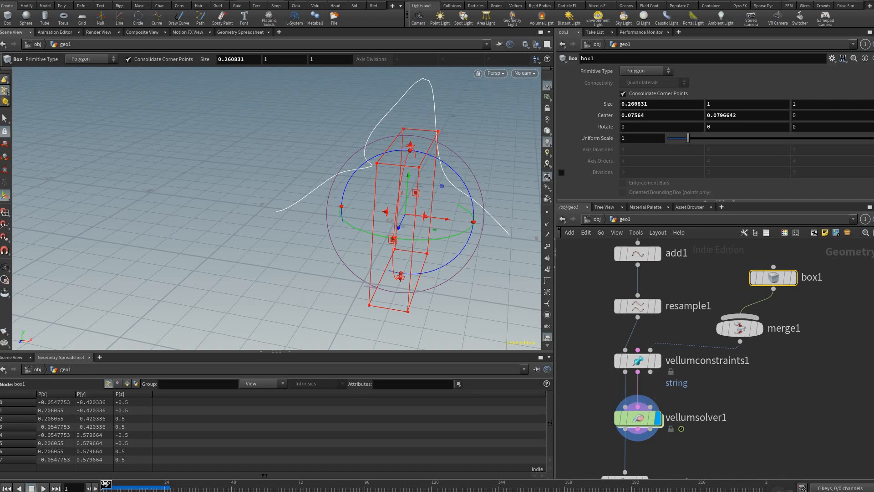
- Connect the Collision Geometry output of vellumconstraints1 to the matching input of vellumsolver1, keeping the timeline at frame 1
left_click(652, 377)
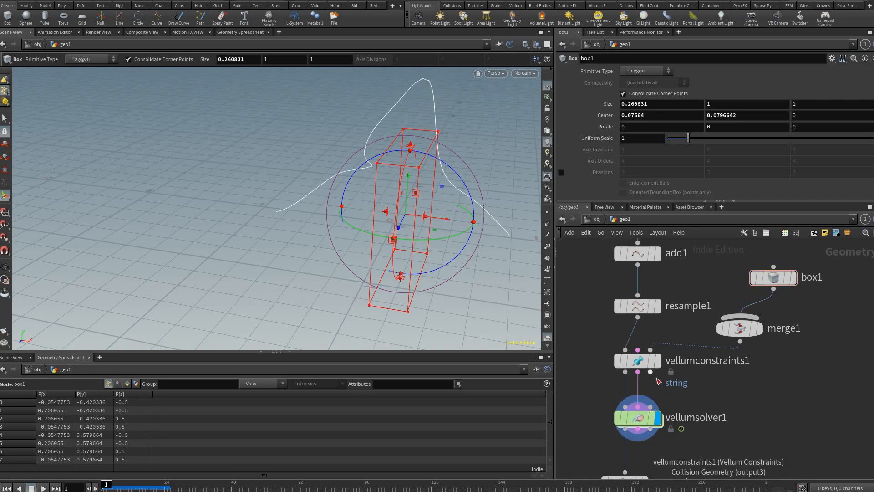
left_click(650, 405)
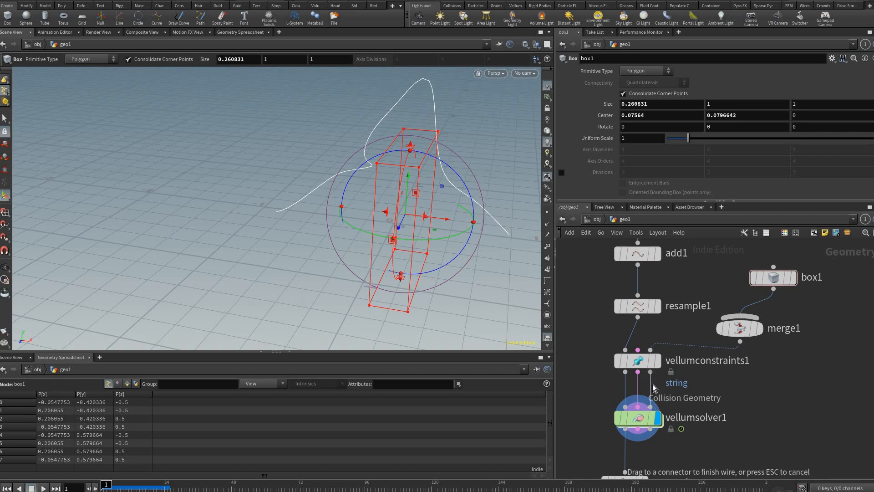
left_click(106, 486)
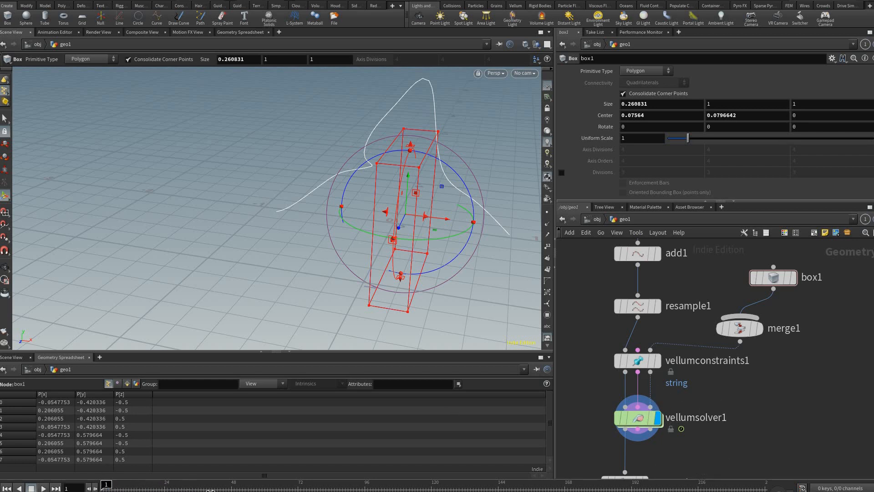
- Play the simulation to check how the cable falls onto the box, and return to frame 1
key("Up")
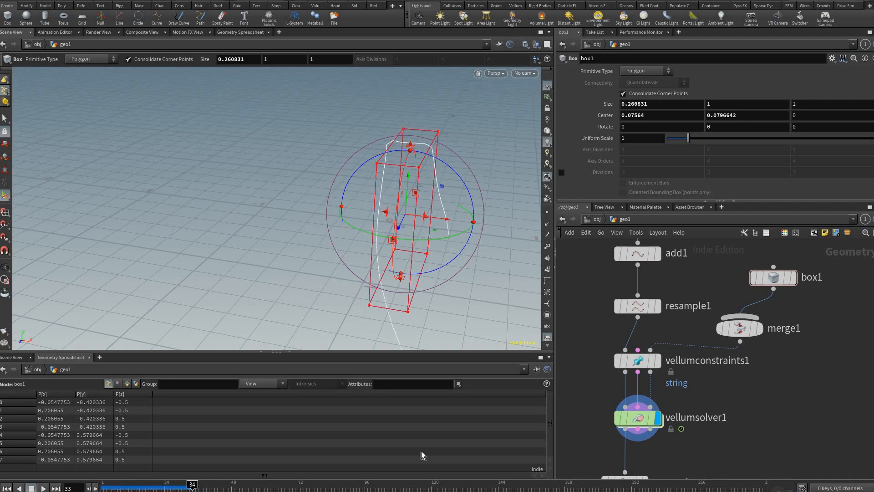
key("Down")
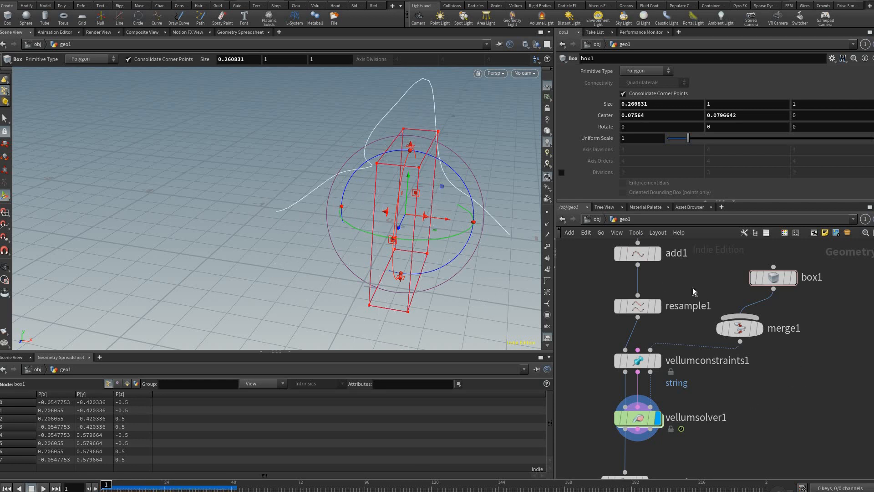
- Add a Grid node beside box1 and connect it to merge1 as an additional collision object
key("h")
key("Tab")
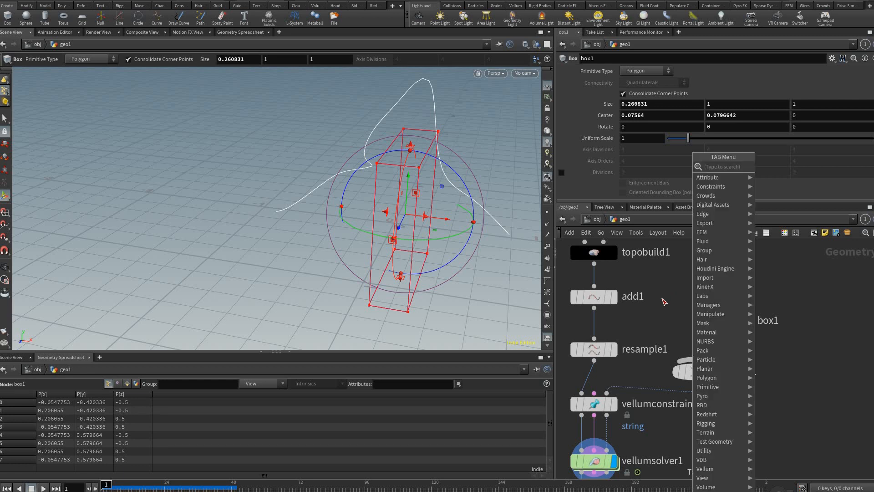
type("gri")
key("Return")
left_click(684, 291)
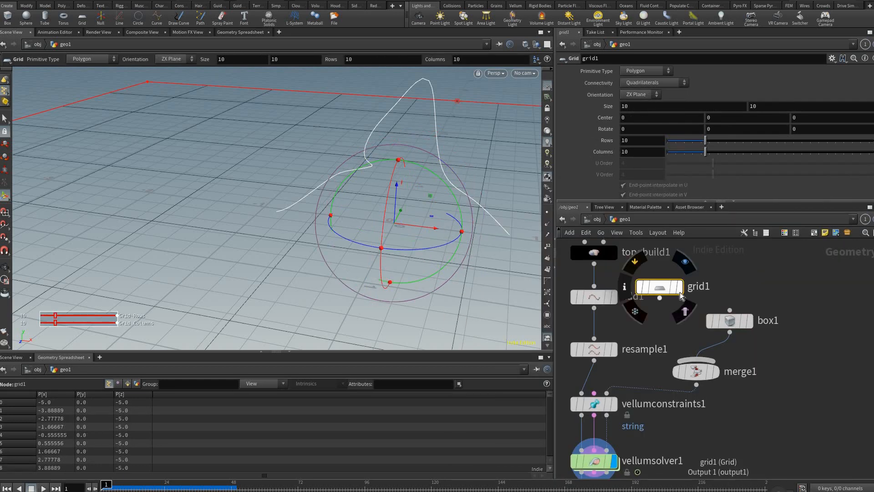
left_click_drag(660, 298, 678, 285)
left_click_drag(730, 320, 752, 322)
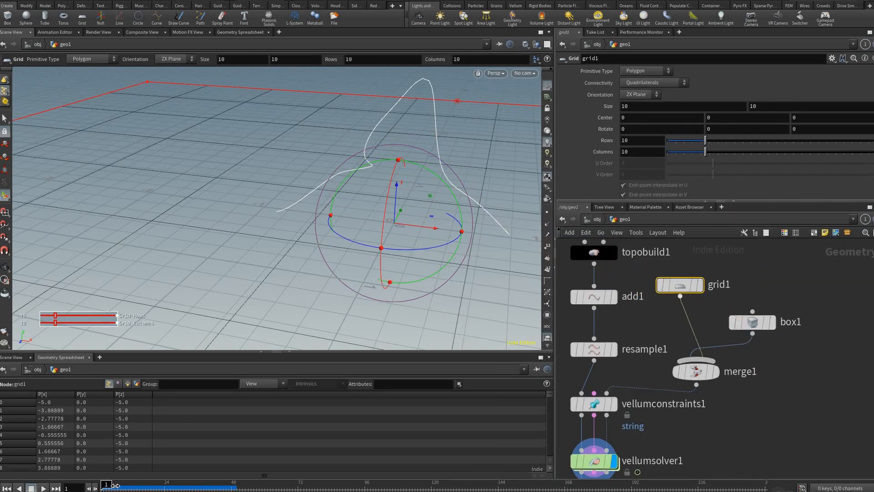
left_click_drag(679, 286, 690, 285)
- Test the simulation with the grid as a collider and rewind to frame 1
key("Up")
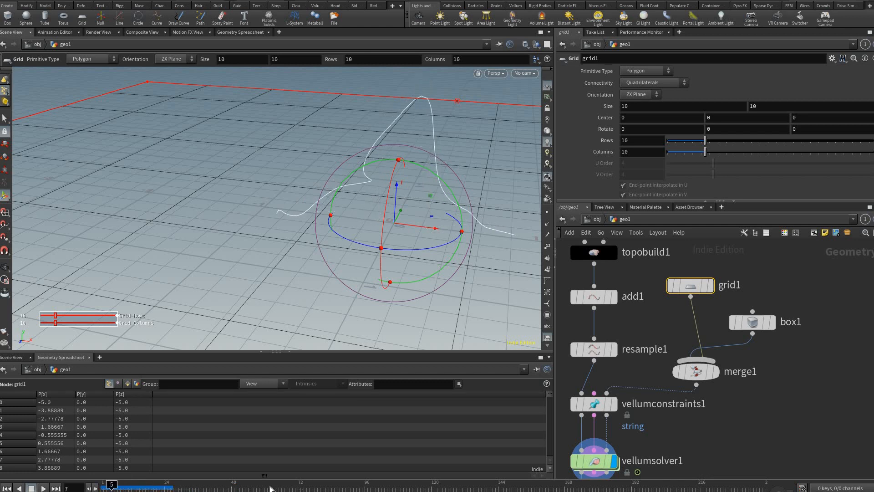
key("ctrl+Up")
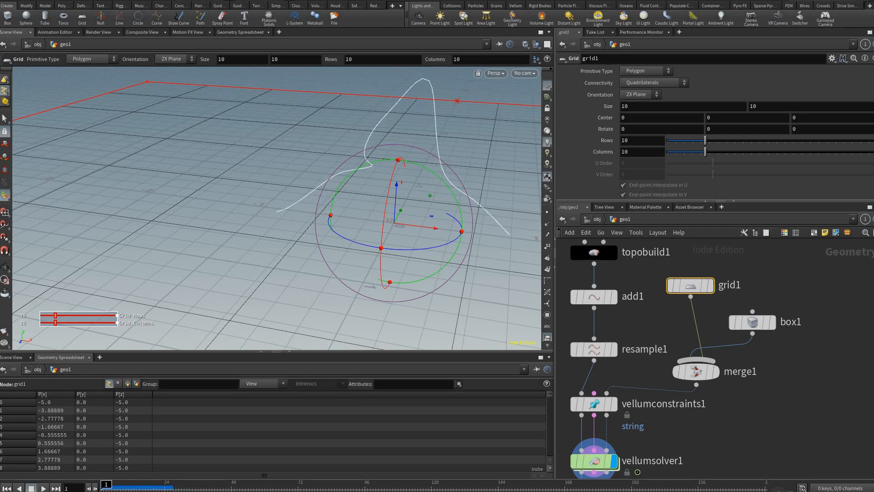
- Display and select attribvop1, and play the ridged cable's simulation up to frame 99
scroll(762, 291, "down", 3)
middle_click_drag(761, 292, 826, 38)
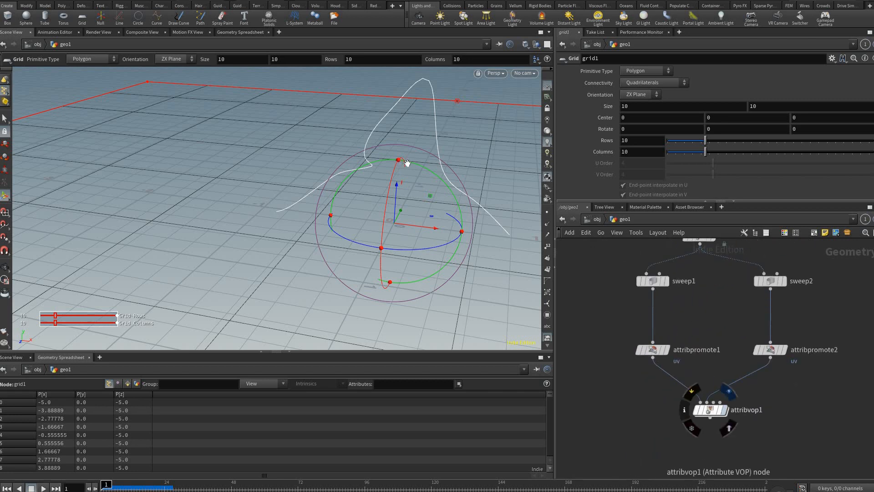
left_click(723, 409)
left_click(708, 410)
scroll(395, 193, "up", 4)
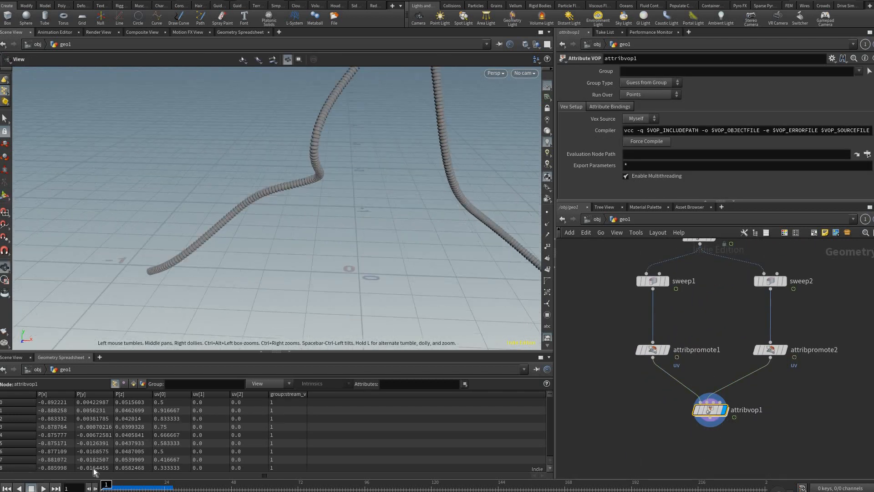
left_click_drag(395, 193, 381, 157)
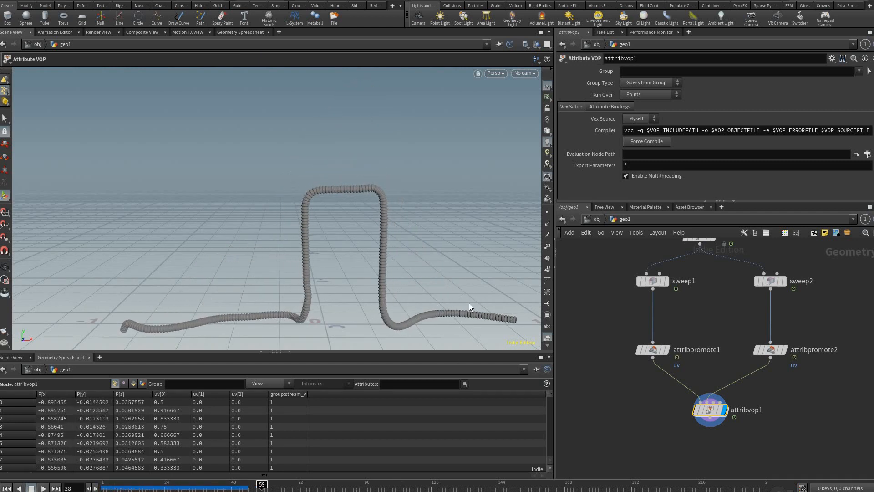
key("Up")
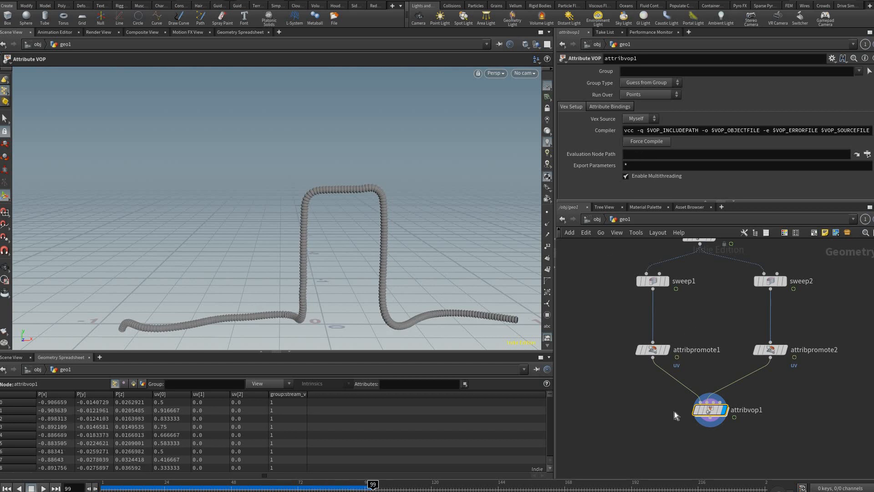
- In vellumconstraints1, set the Pin Points to 55-58 by picking points along the cable's descending end section
middle_click_drag(672, 274, 631, 446)
left_click(666, 322)
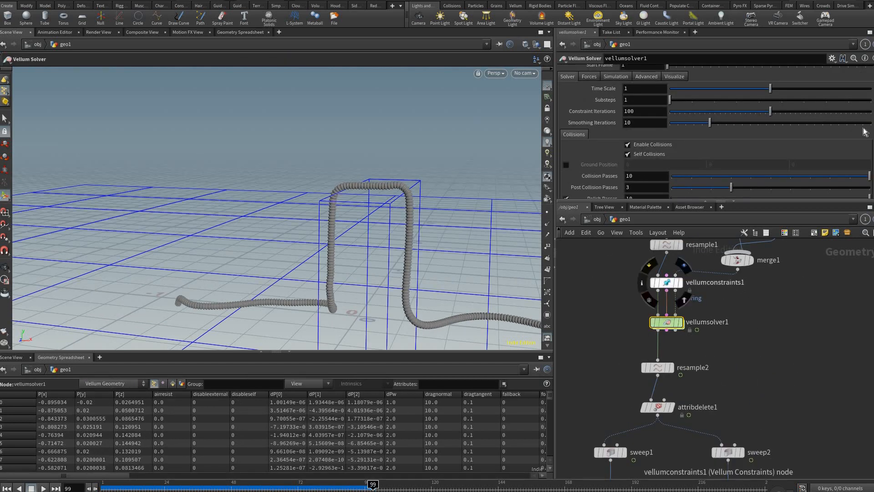
left_click(667, 282)
left_click_drag(459, 248, 438, 258)
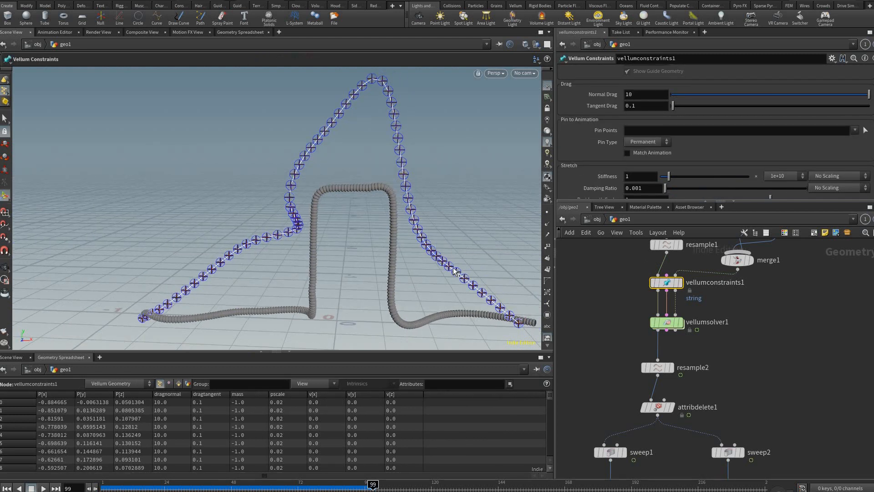
left_click_drag(487, 238, 433, 275)
key("Return")
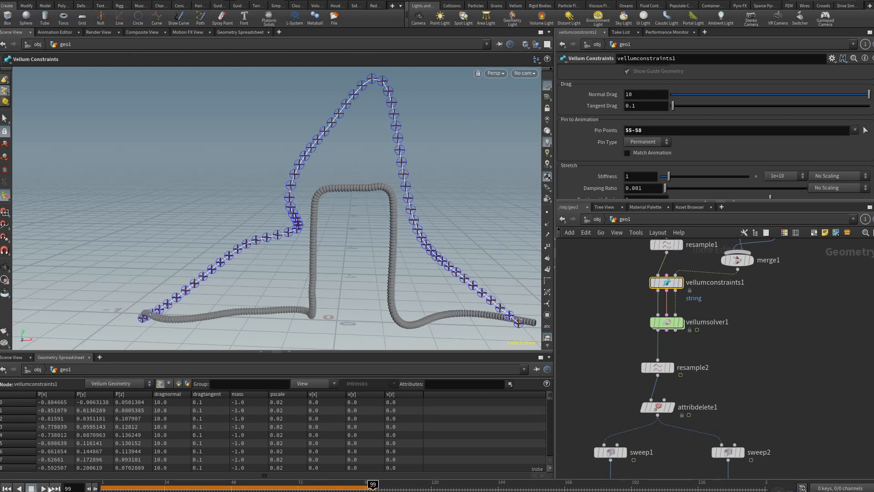
- Replay the pinned cable simulation from frame 1, stop it at frame 14 and inspect the cable from several angles
key("ctrl+Up")
left_click(43, 488)
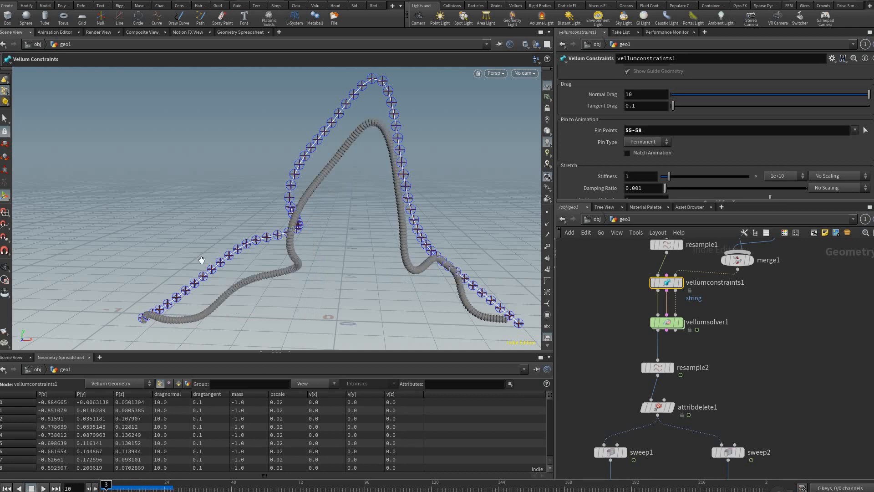
key("ctrl+Up")
key("Up")
left_click_drag(401, 255, 741, 356, "alt")
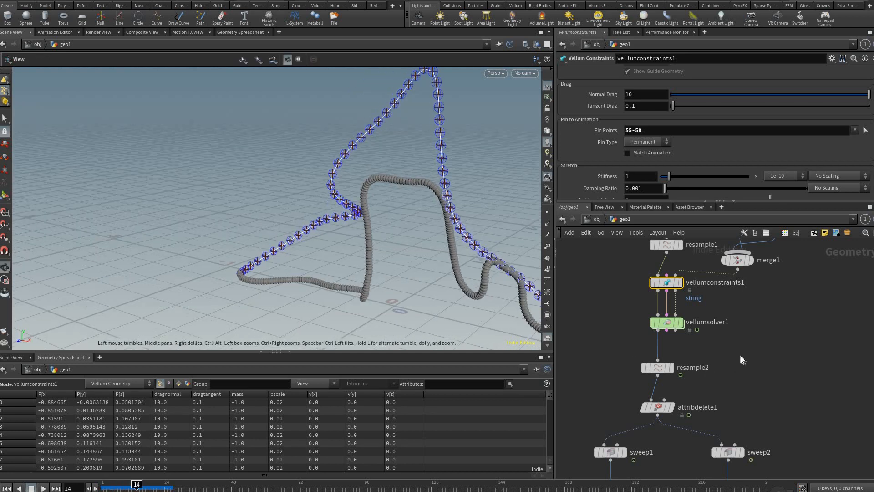
left_click_drag(760, 323, 695, 309, "alt")
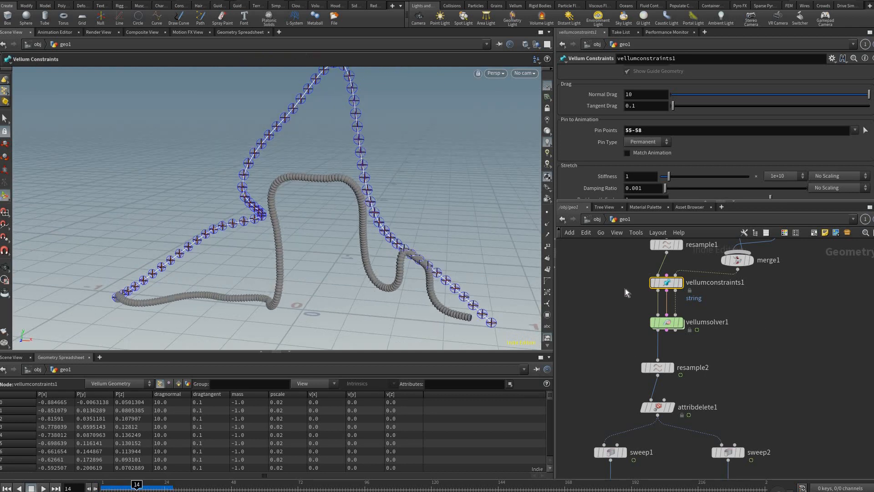
- Review the node network from topobuild1 through the Vellum nodes and sweeps down to attribvop1
middle_click_drag(697, 340, 689, 365)
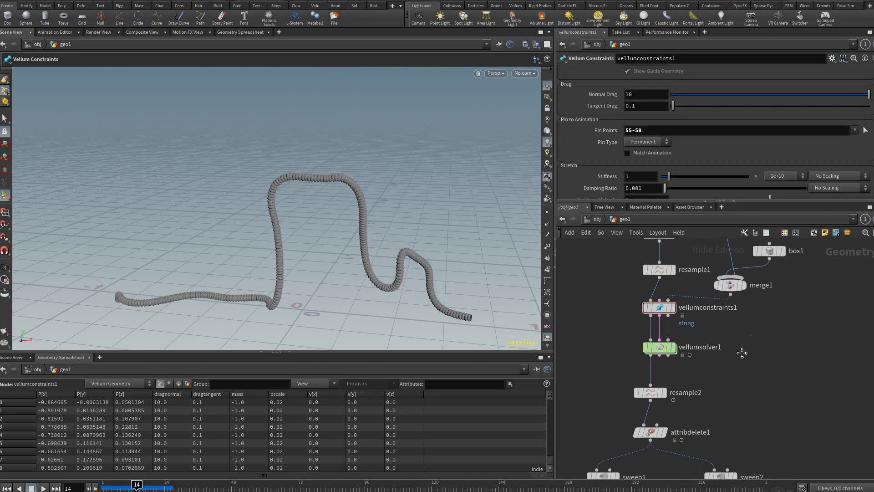
left_click_drag(671, 310, 692, 367)
middle_click_drag(744, 350, 733, 446)
scroll(723, 296, "down", 3)
middle_click_drag(724, 295, 726, 255)
left_click(722, 255)
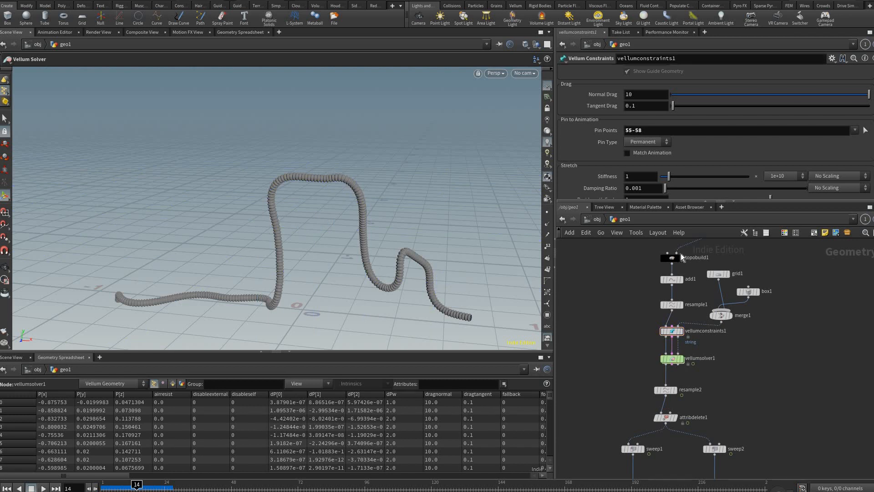
middle_click_drag(716, 334, 719, 302)
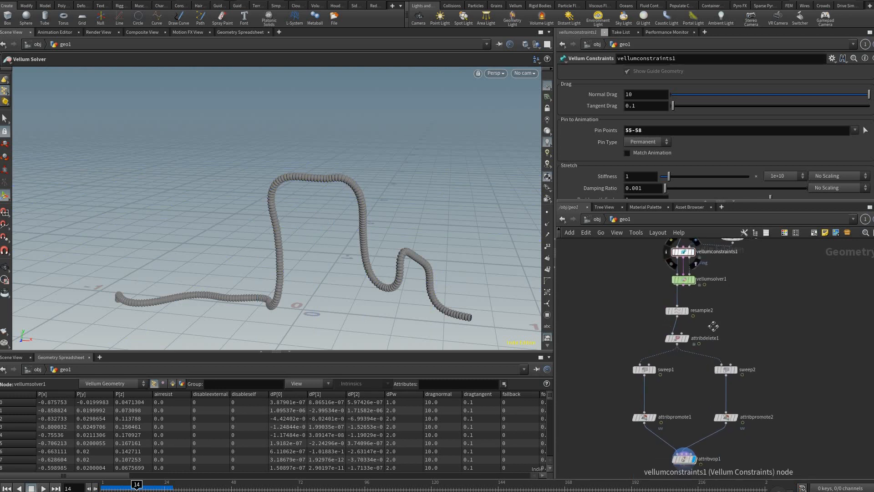
scroll(737, 253, "up", 2)
middle_click_drag(673, 428, 680, 286)
- Examine the ridged cable's open end, its bends and its overall shape at frame 14
left_click_drag(411, 256, 430, 253, "alt")
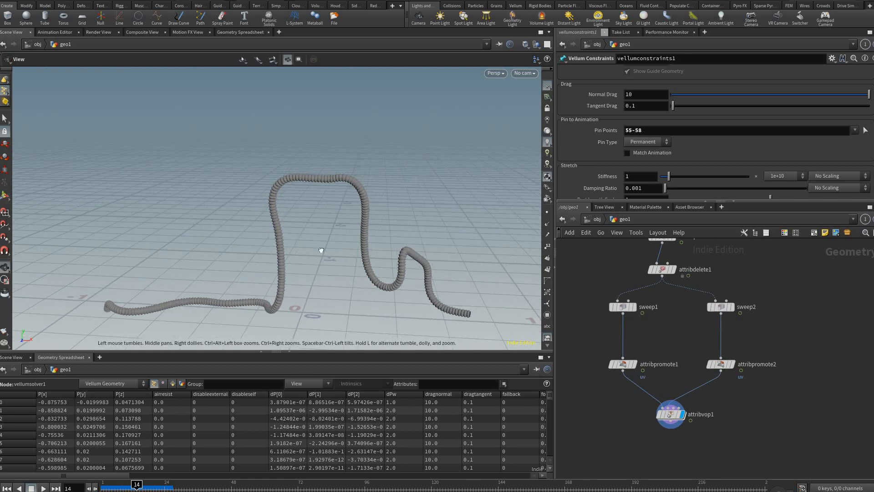
left_click_drag(422, 292, 318, 244, "alt")
middle_click_drag(328, 234, 425, 244, "alt")
right_click_drag(425, 243, 499, 295, "alt")
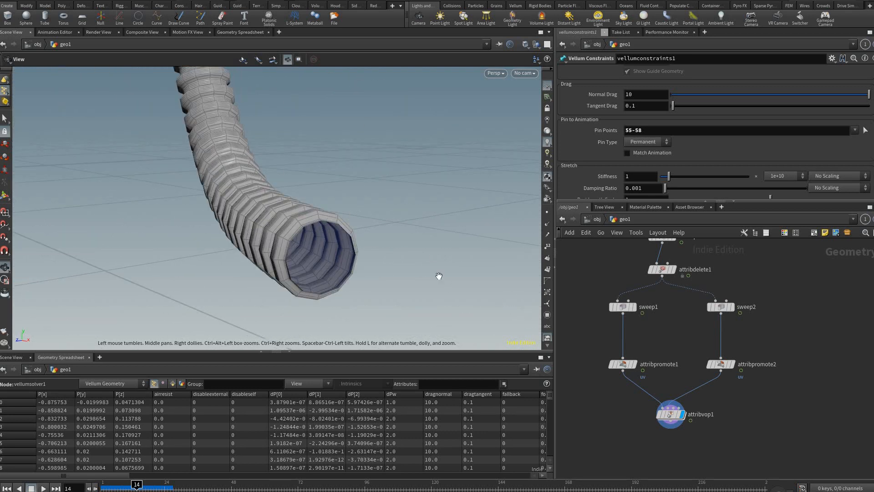
right_click_drag(247, 134, 196, 110, "alt")
middle_click_drag(195, 109, 357, 190, "alt")
right_click_drag(358, 190, 339, 180, "alt")
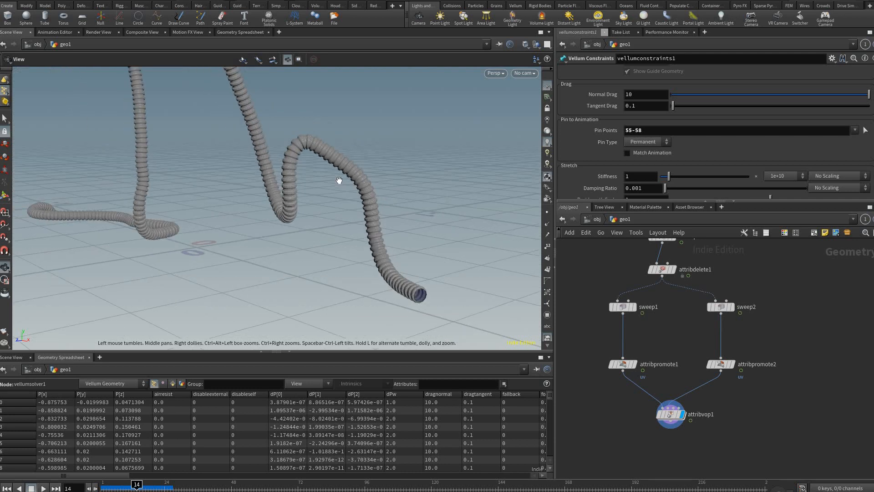
middle_click_drag(441, 246, 428, 235)
left_click_drag(428, 234, 428, 237)
scroll(429, 238, "down", 3)
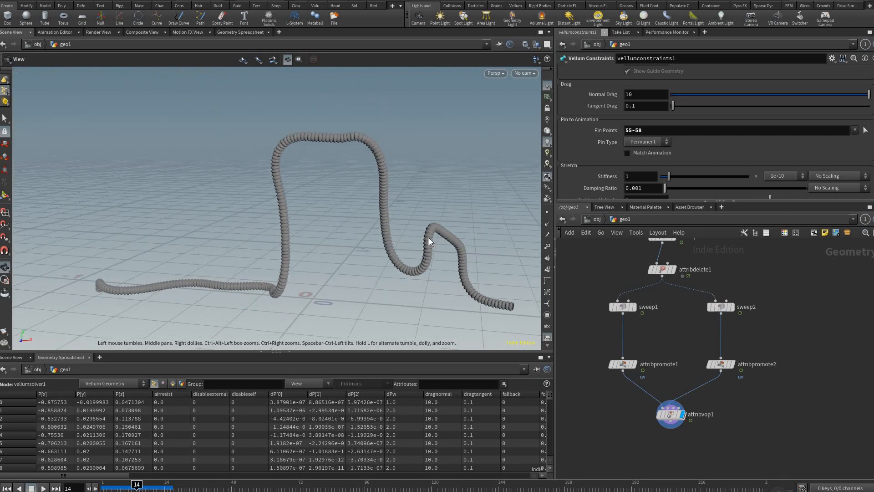
key("Return")
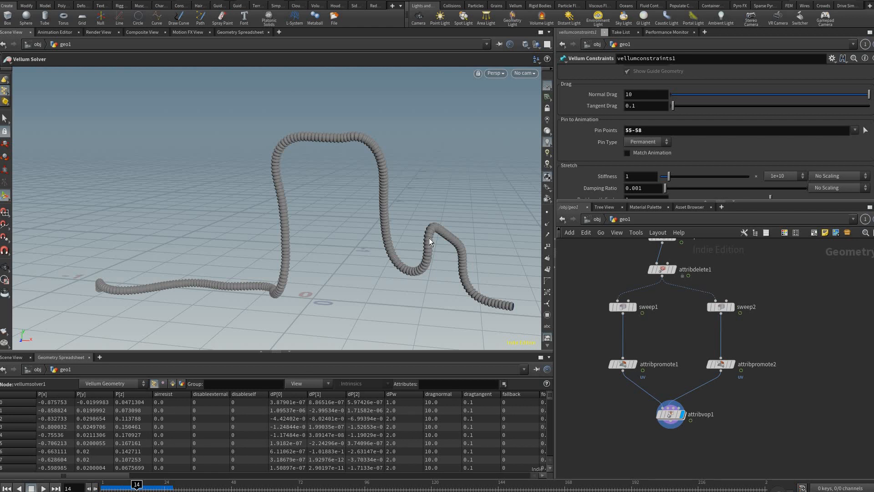